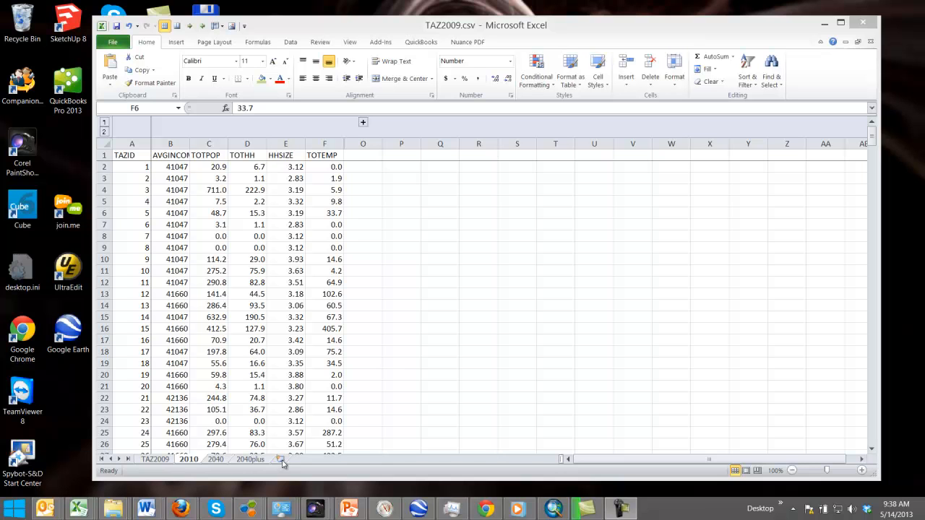
# - Add a new worksheet and copy the 2010 sheet's TAZID column into its column A
pyautogui.click(281, 460)
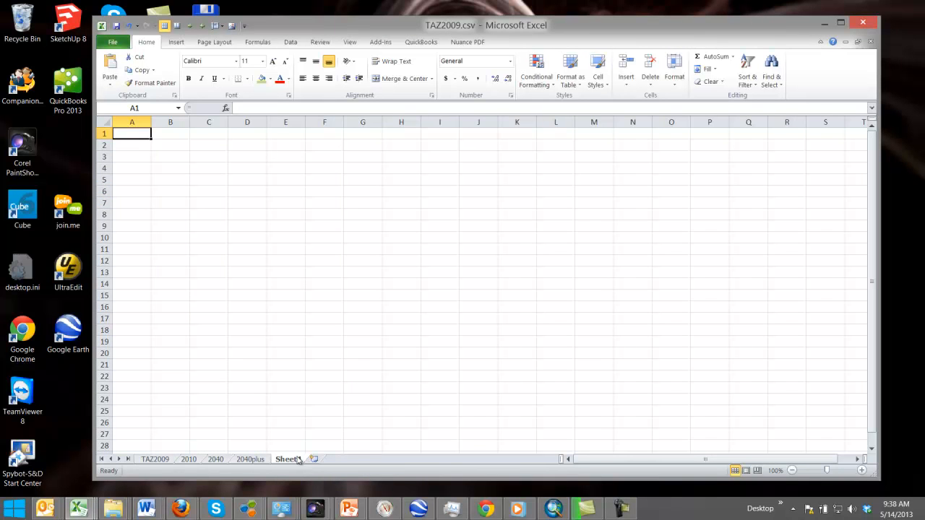
pyautogui.click(189, 460)
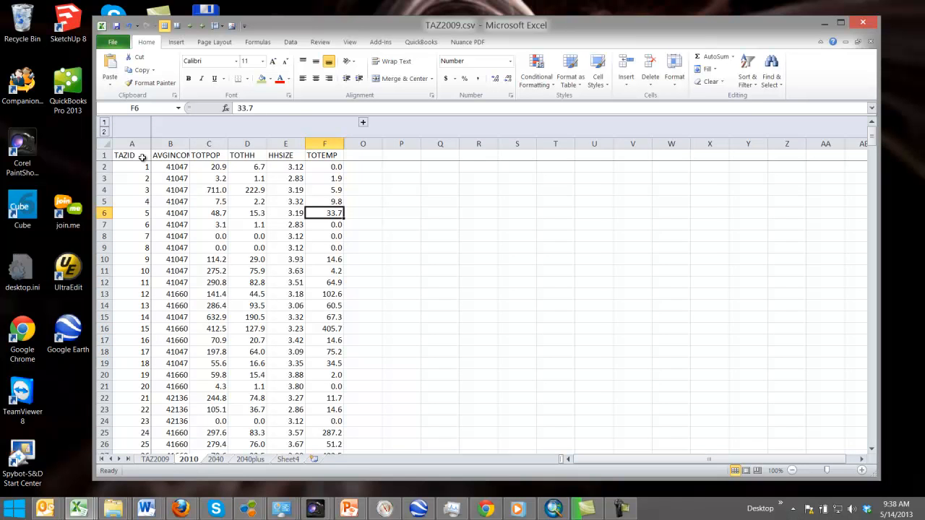
pyautogui.moveTo(125, 143); pyautogui.dragTo(318, 145)
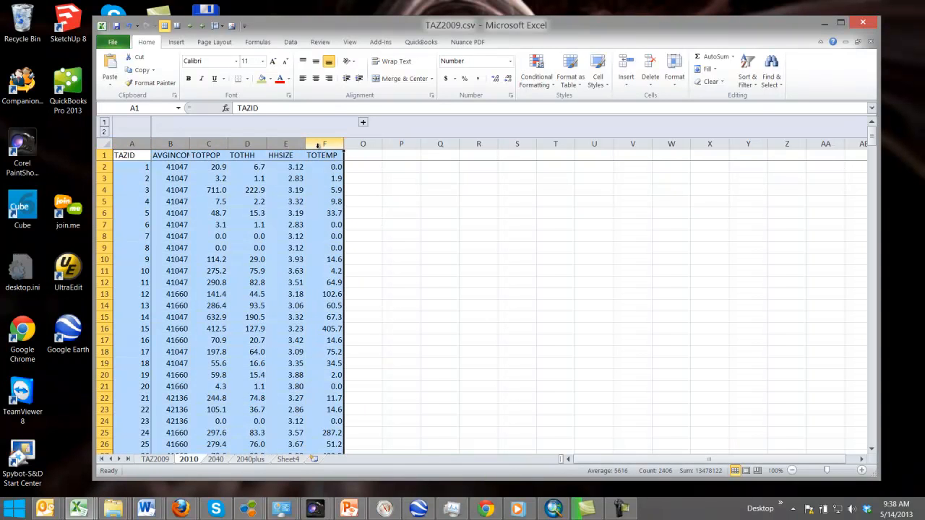
pyautogui.click(130, 144)
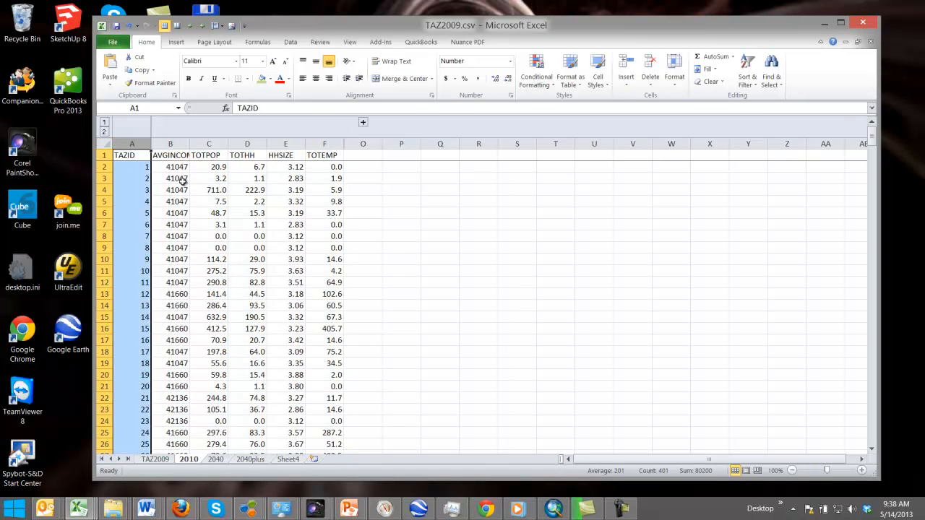
pyautogui.hotkey('ctrl', 'c')
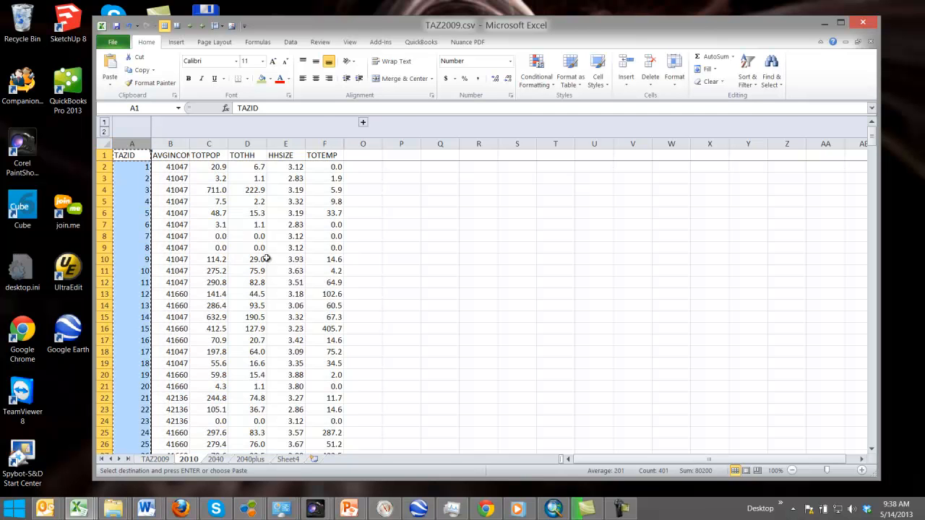
pyautogui.click(288, 461)
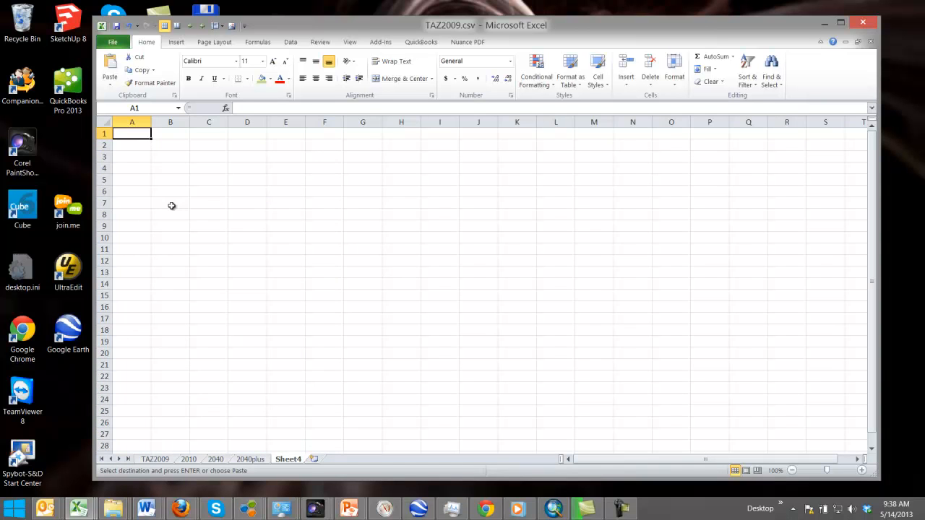
pyautogui.hotkey('ctrl', 'v')
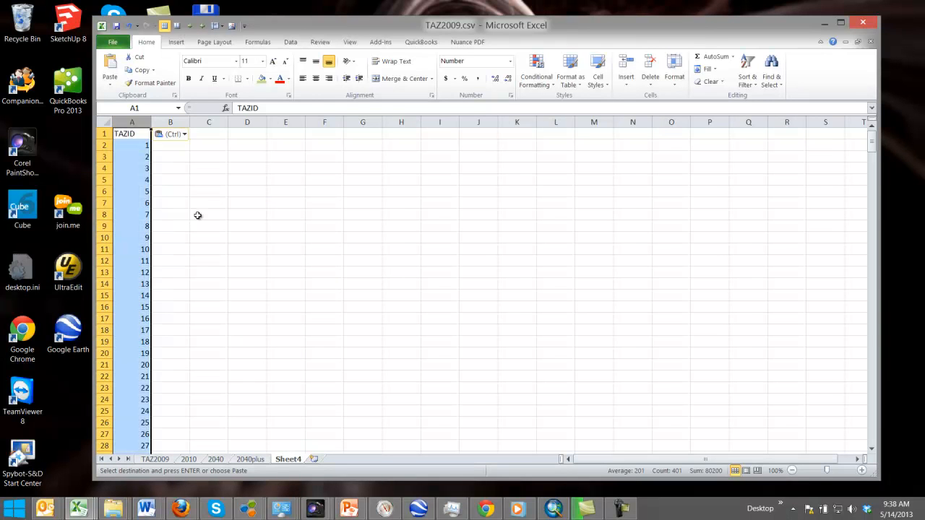
# - Link cell B1 to the TOTPOP header in C1 of the 2010 sheet and fill the formula down all TAZ rows
pyautogui.click(169, 159)
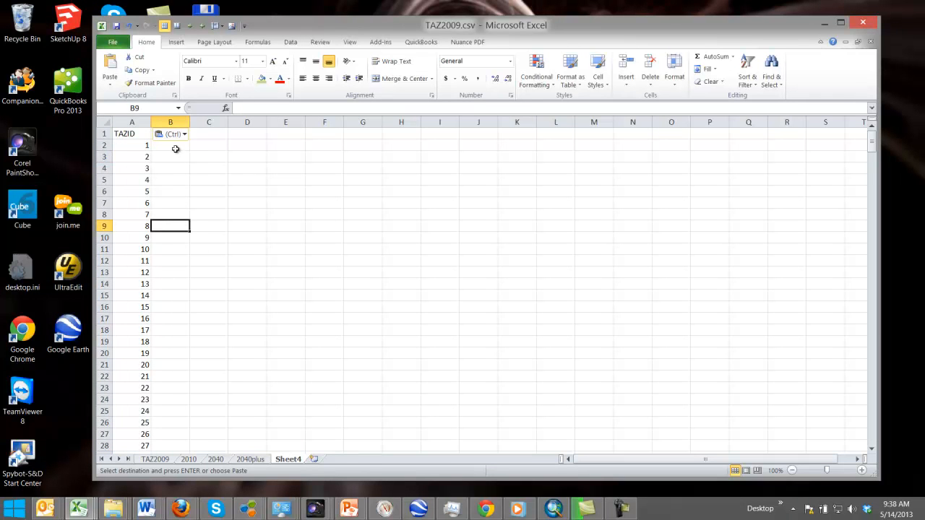
pyautogui.click(215, 132)
pyautogui.click(178, 156)
pyautogui.press('Down')
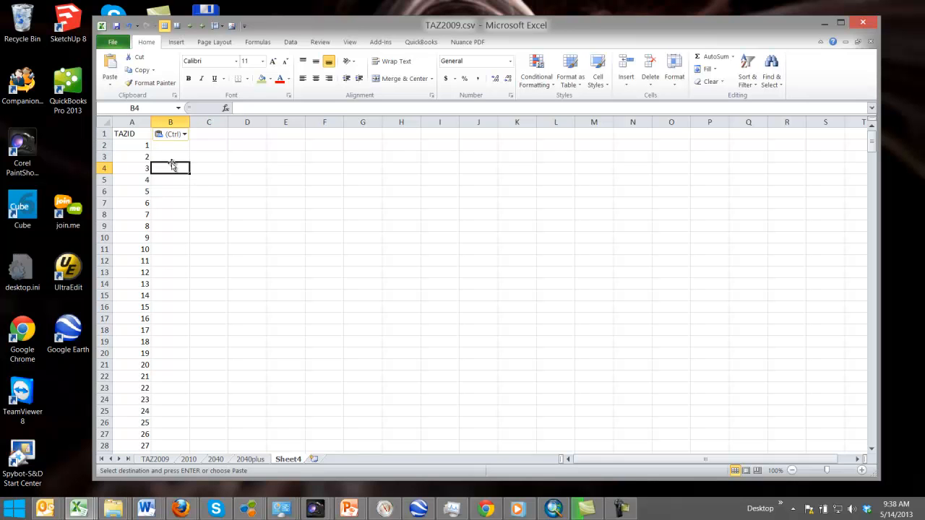
pyautogui.press('Up')
pyautogui.press('Up')
pyautogui.press('Up')
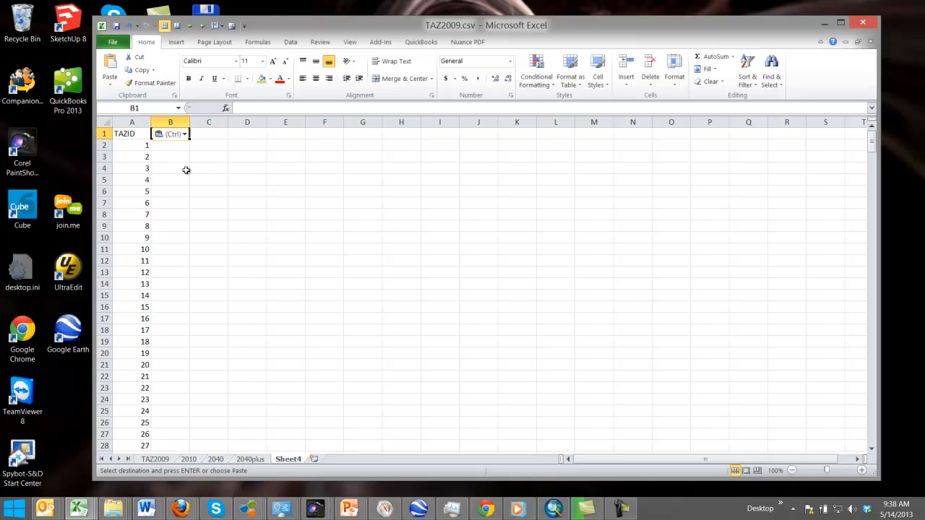
pyautogui.write('=')
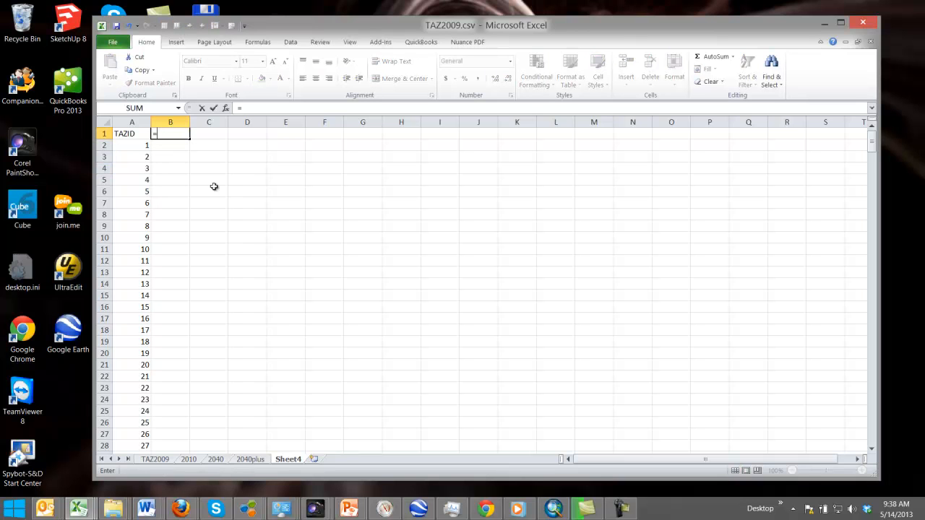
pyautogui.click(190, 461)
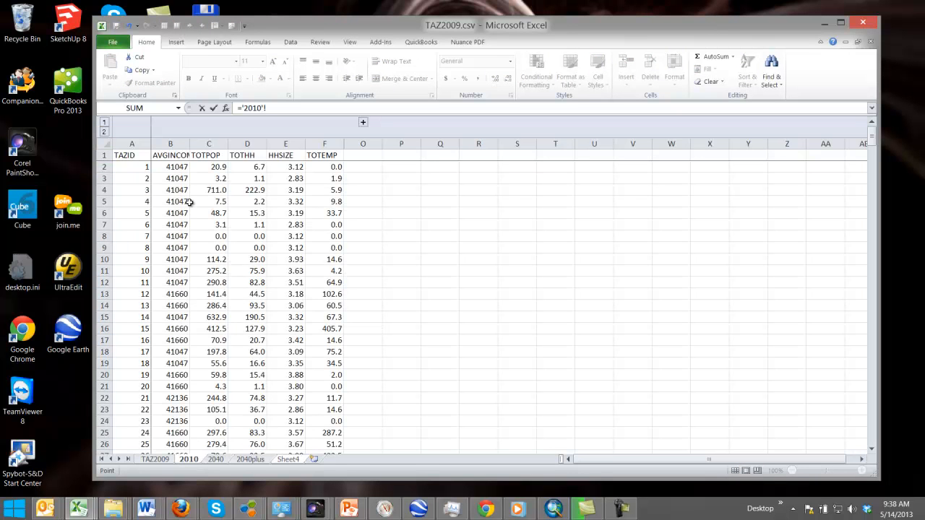
pyautogui.click(247, 155)
pyautogui.click(214, 157)
pyautogui.press('Return')
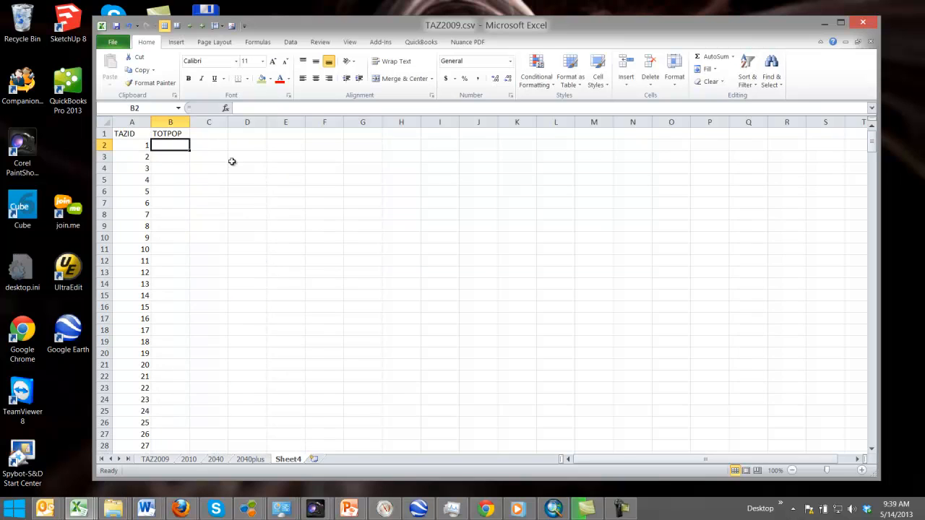
pyautogui.click(179, 135)
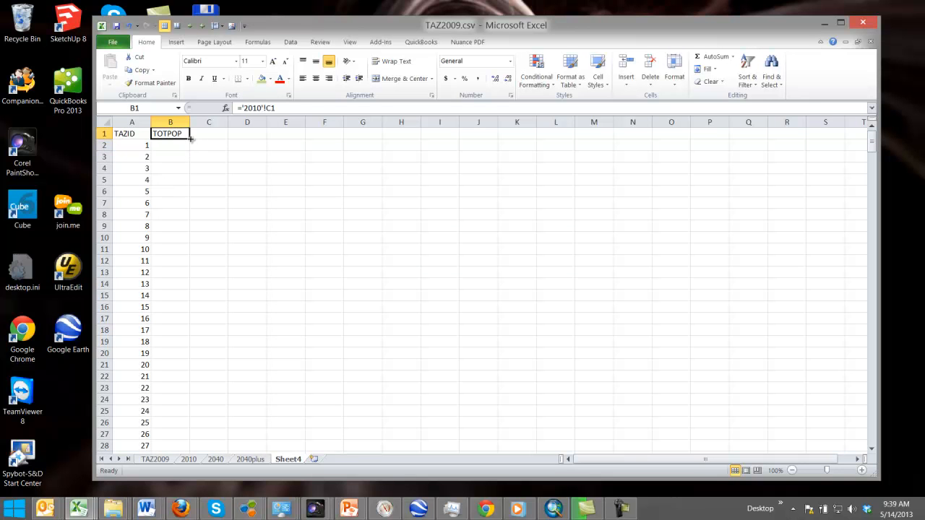
pyautogui.doubleClick(190, 139)
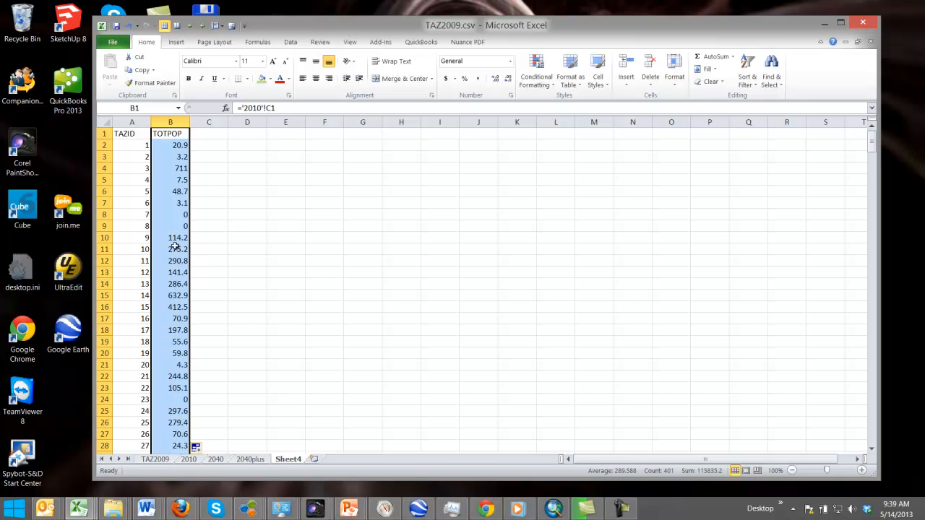
# - Examine the formulas in column B to check which 2010 sheet cells they reference
pyautogui.click(177, 169)
pyautogui.press('Down')
pyautogui.press('Down')
pyautogui.press('Down')
pyautogui.press('Down')
pyautogui.press('Down')
pyautogui.press('Down')
pyautogui.press('Up')
pyautogui.press('Up')
pyautogui.press('Up')
pyautogui.press('Down')
pyautogui.press('Down')
pyautogui.press('Down')
pyautogui.press('Down')
pyautogui.press('Down')
pyautogui.press('Down')
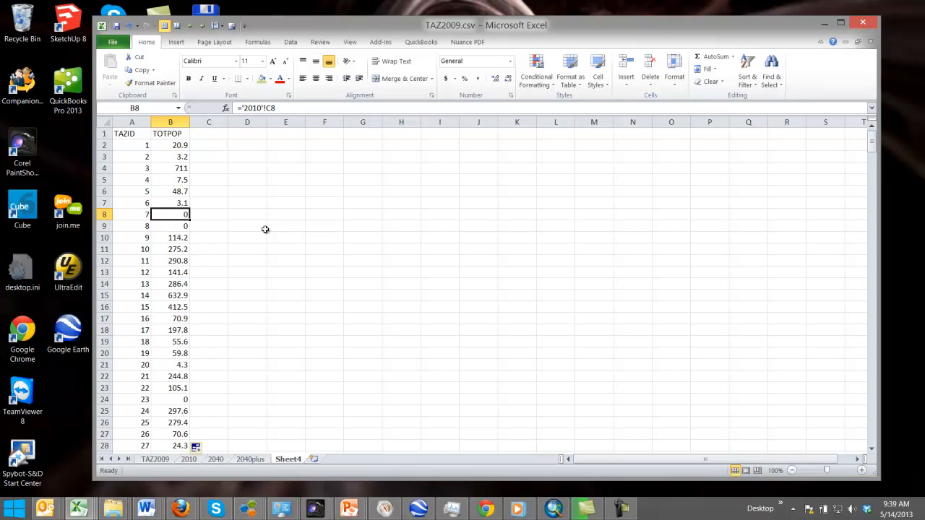
pyautogui.press('Up')
pyautogui.press('Up')
pyautogui.press('Up')
pyautogui.press('Up')
pyautogui.press('Up')
pyautogui.press('Up')
pyautogui.press('Up')
pyautogui.press('Up')
pyautogui.press('Up')
pyautogui.press('Up')
pyautogui.press('Up')
pyautogui.press('Up')
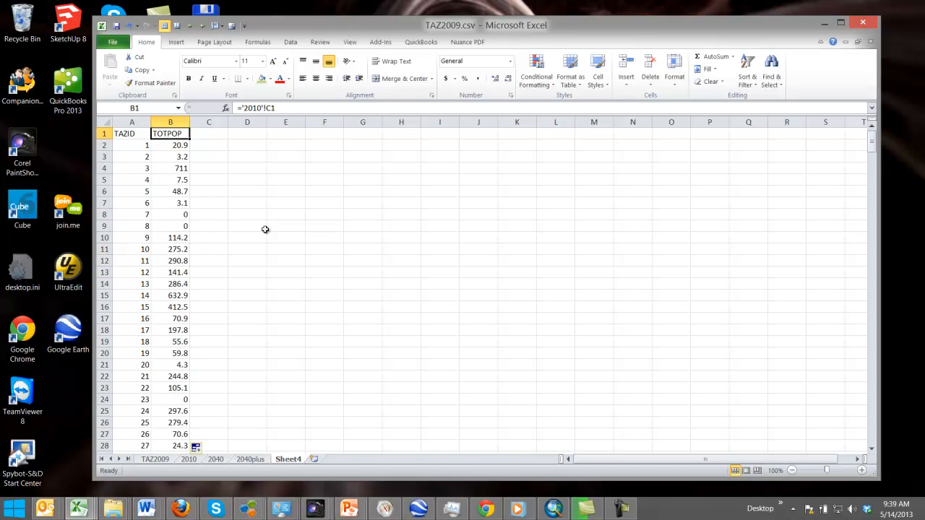
pyautogui.click(181, 171)
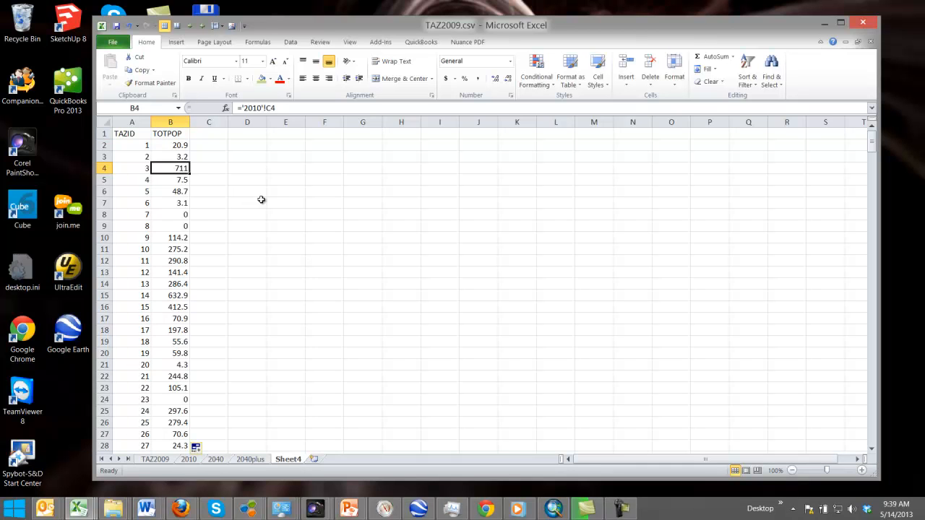
# - Replace the header in cell B1 with POP10
pyautogui.click(177, 135)
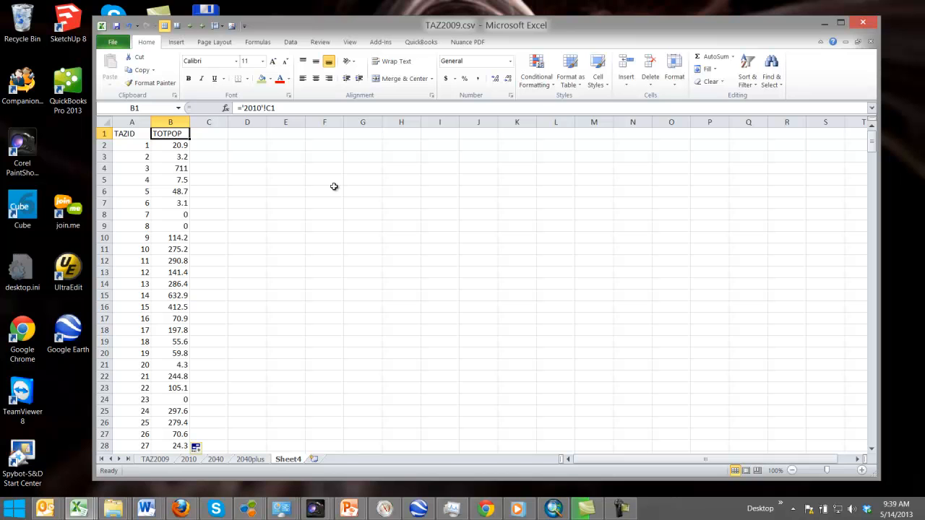
pyautogui.write('PO')
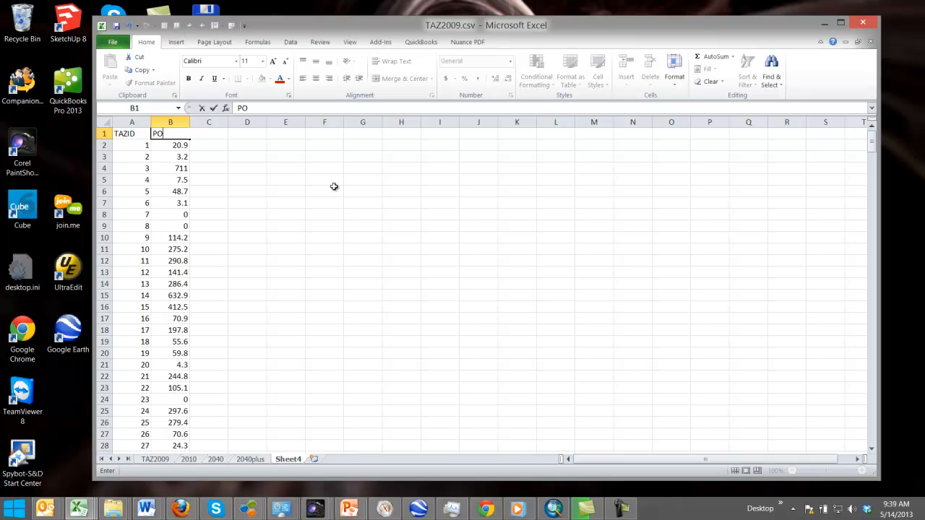
pyautogui.press('Return')
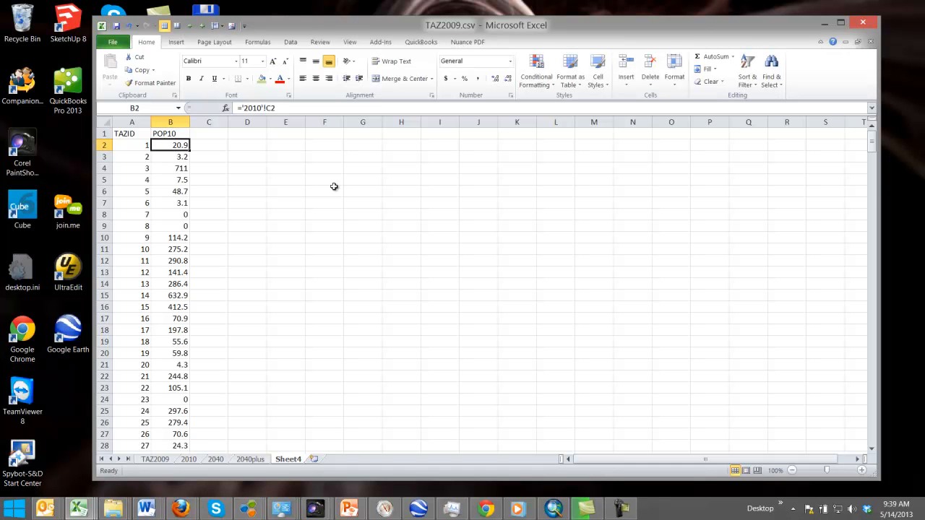
# - Link cell C1 to the TOTPOP header in C1 of the 2040 sheet and fill the formula down all TAZ rows
pyautogui.click(216, 134)
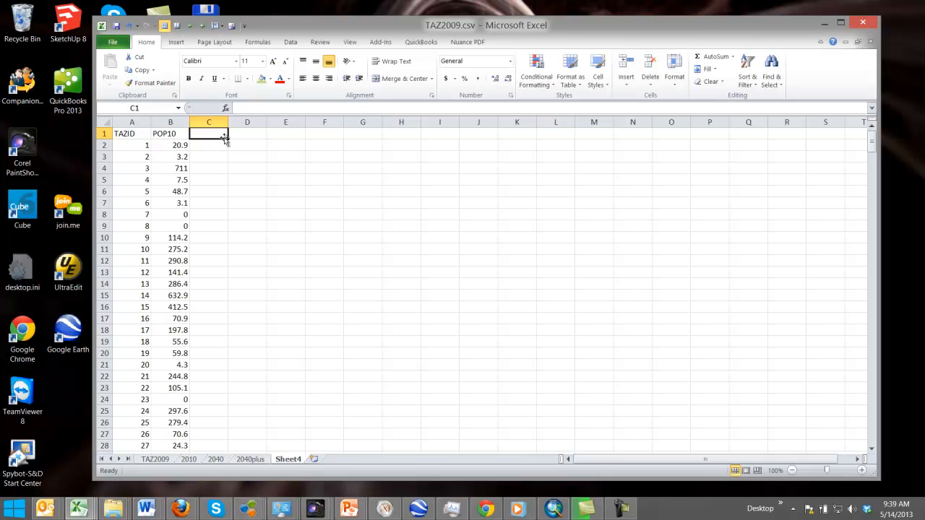
pyautogui.write('=')
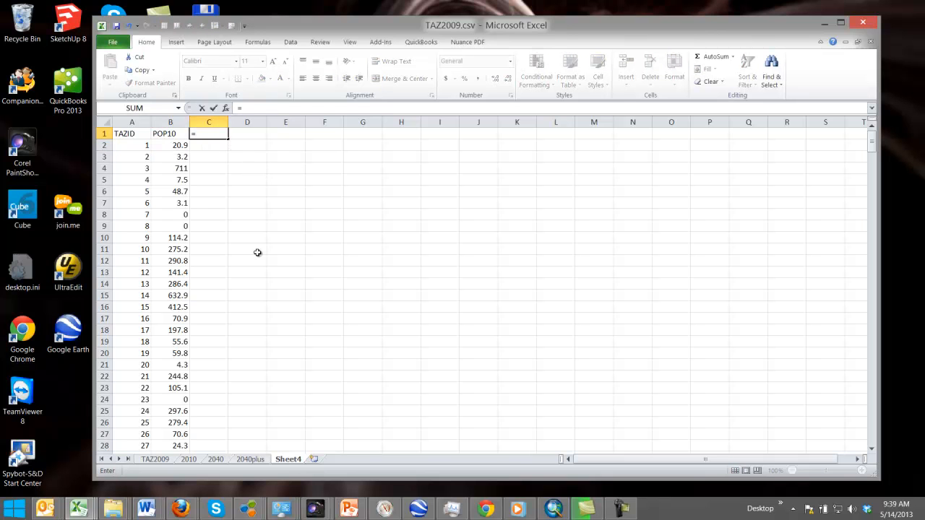
pyautogui.click(215, 459)
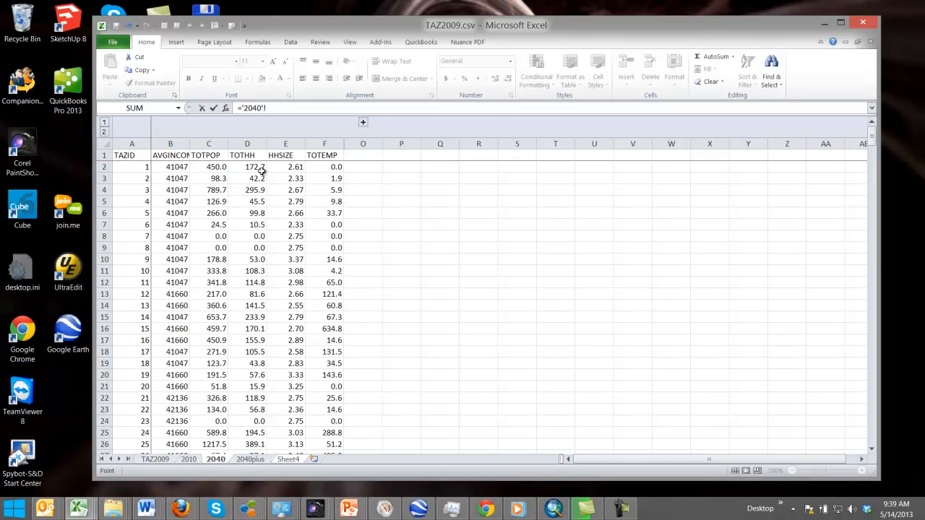
pyautogui.click(214, 156)
pyautogui.press('Return')
pyautogui.click(209, 134)
pyautogui.doubleClick(228, 139)
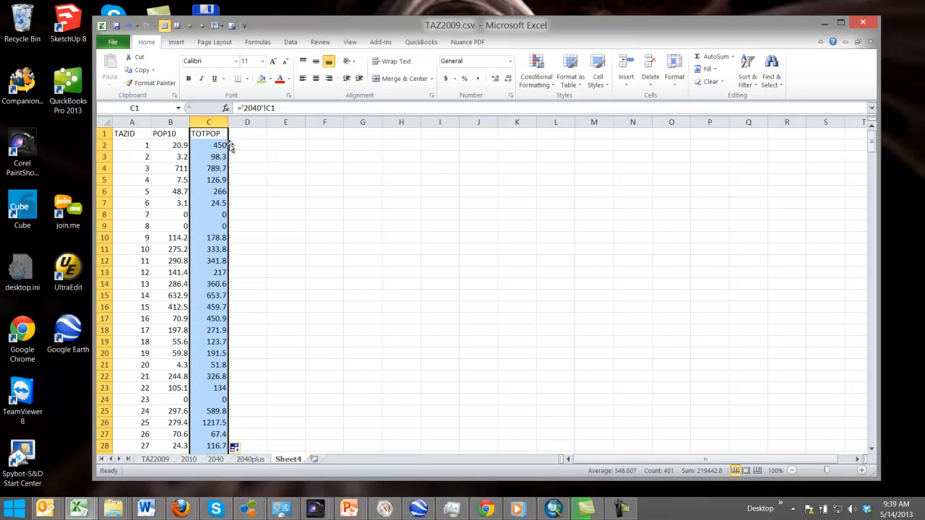
# - Link cell D1 to the TOTPOP header in C1 of the 2040plus sheet and fill the formula down all TAZ rows
pyautogui.click(247, 136)
pyautogui.write('=')
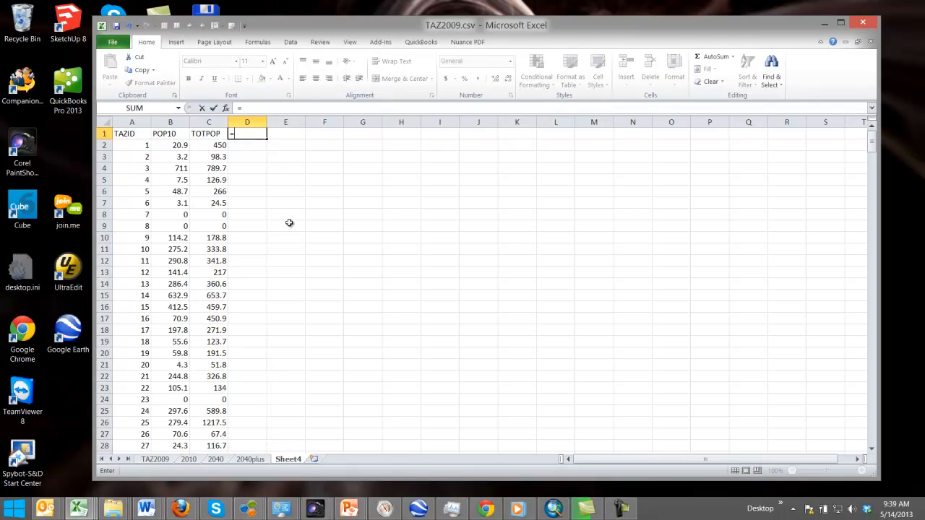
pyautogui.click(248, 458)
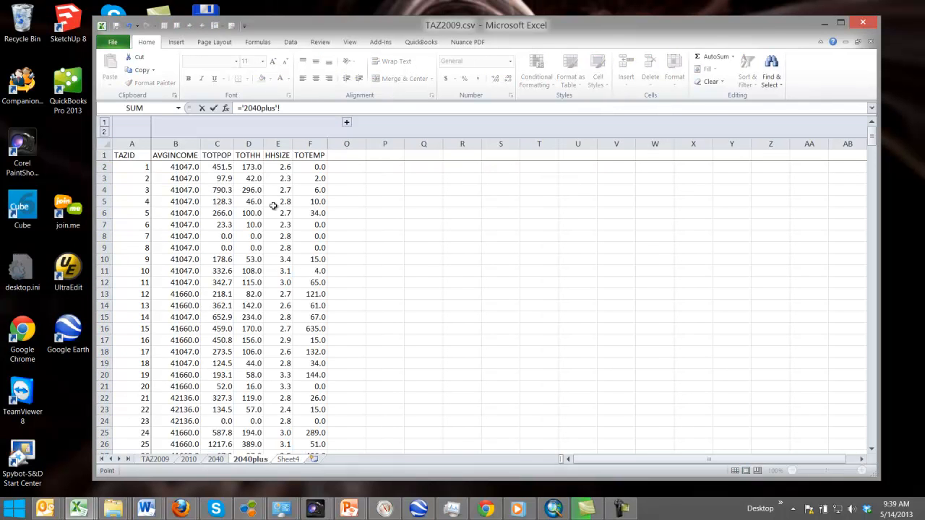
pyautogui.click(217, 155)
pyautogui.press('Return')
pyautogui.click(249, 132)
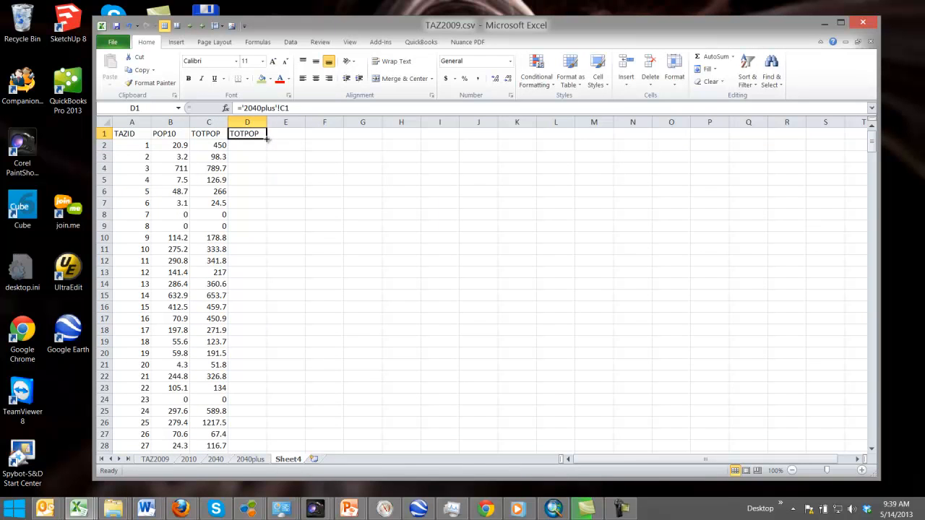
pyautogui.doubleClick(266, 139)
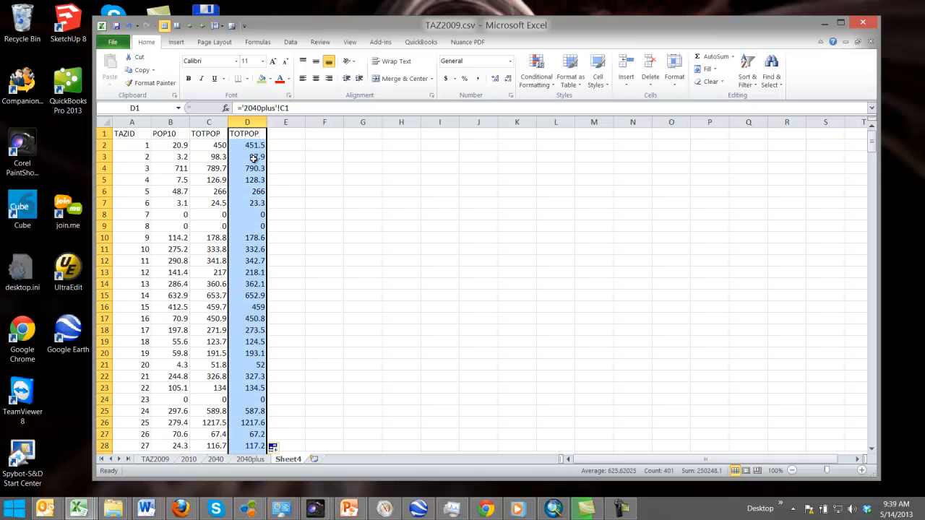
# - Relink cell B1 to the TOTHH header in D1 of the 2010 sheet and fill the formula down all TAZ rows
pyautogui.click(179, 145)
pyautogui.click(180, 136)
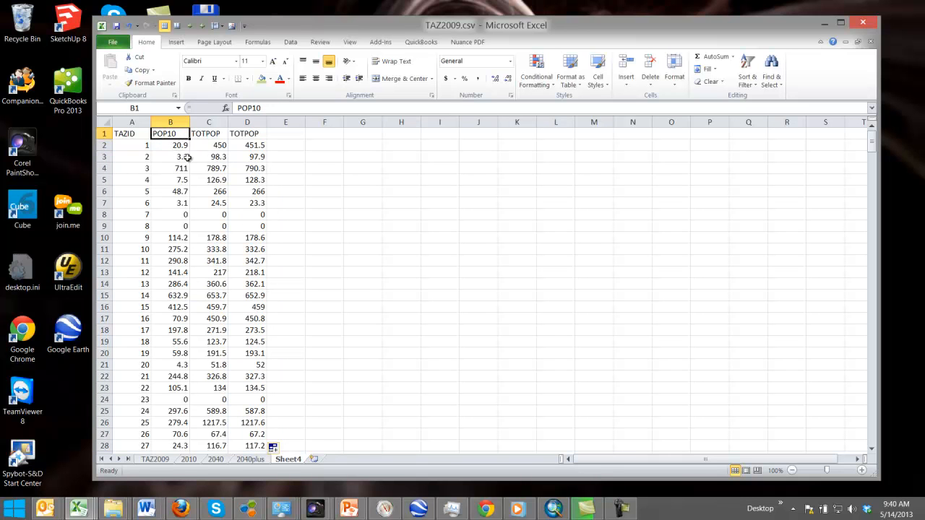
pyautogui.write('=')
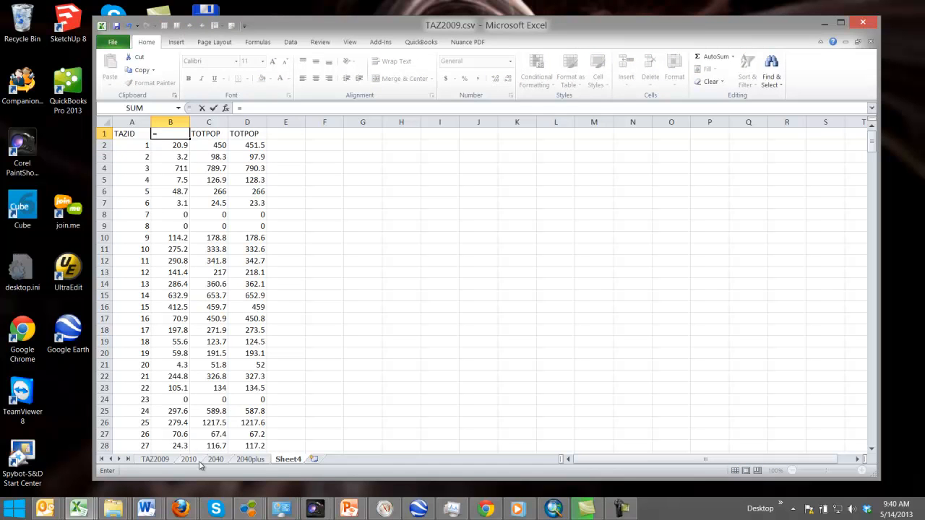
pyautogui.click(192, 462)
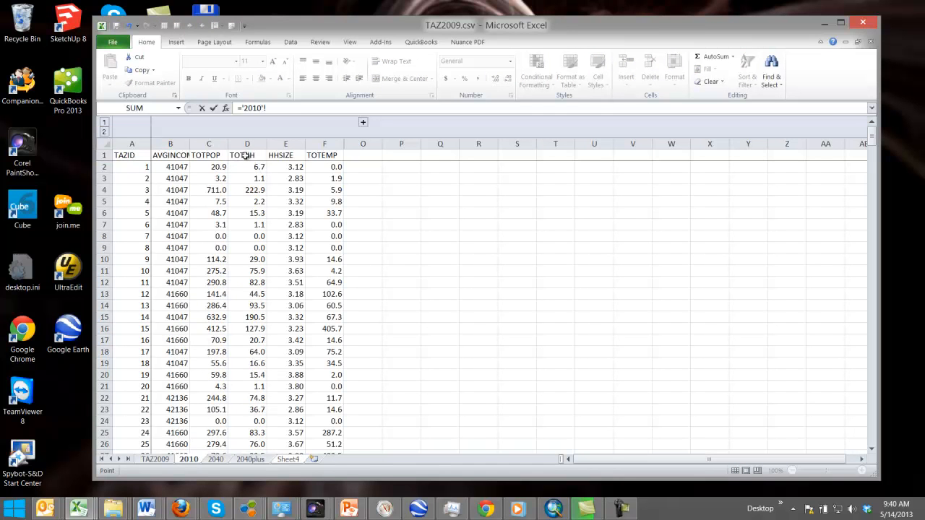
pyautogui.press('Return')
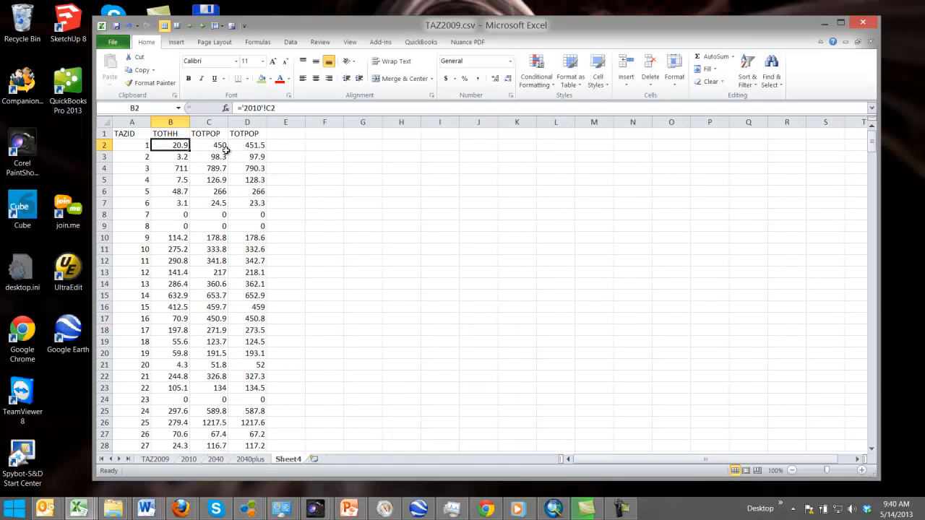
pyautogui.click(172, 133)
pyautogui.doubleClick(189, 140)
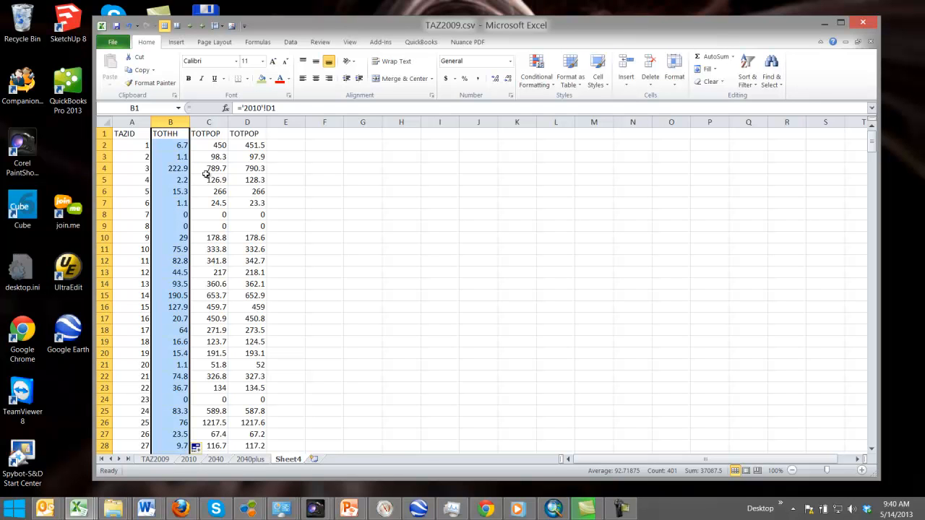
# - Relink cell C1 to the TOTHH header in D1 of the 2040 sheet
pyautogui.click(215, 135)
pyautogui.write('=')
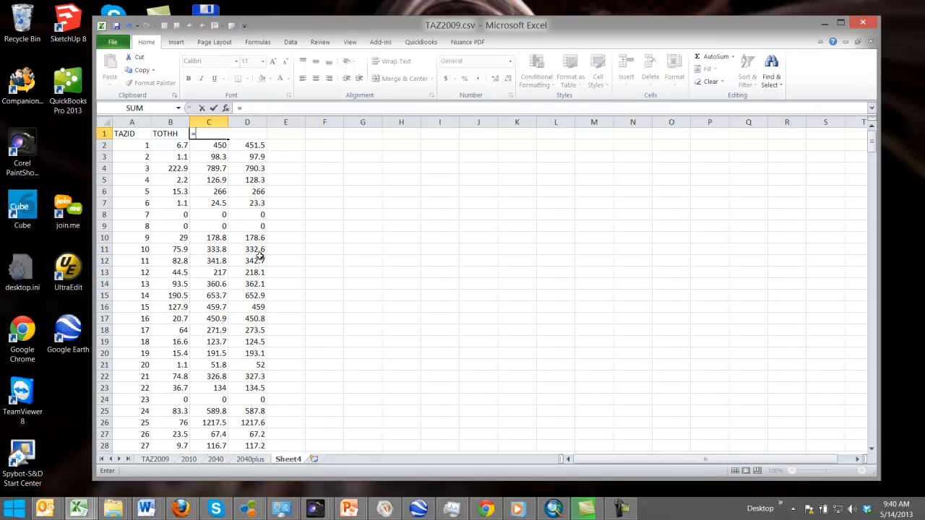
pyautogui.click(215, 459)
pyautogui.click(256, 155)
pyautogui.press('Return')
# - Relink cell D1 to the TOTHH header in D1 of the 2040plus sheet and fill B1:D1 down all TAZ rows
pyautogui.click(254, 134)
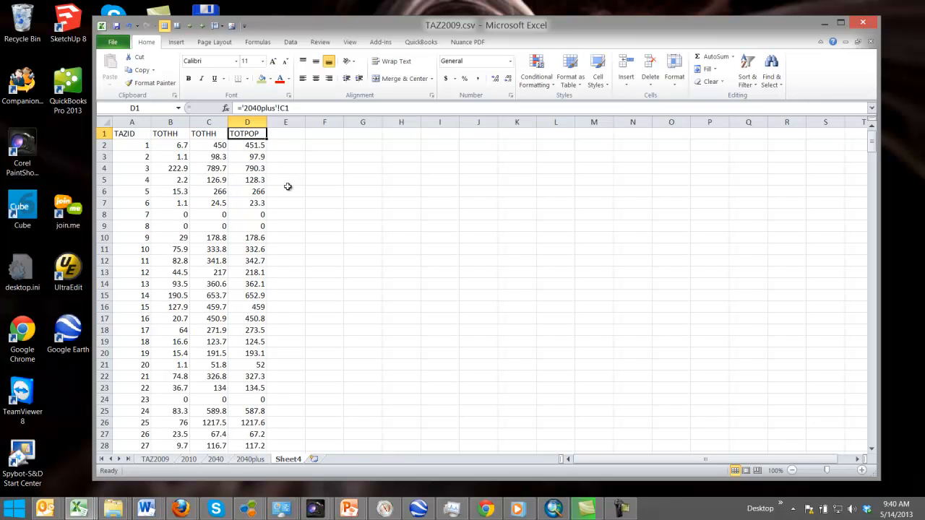
pyautogui.write('=')
pyautogui.click(246, 460)
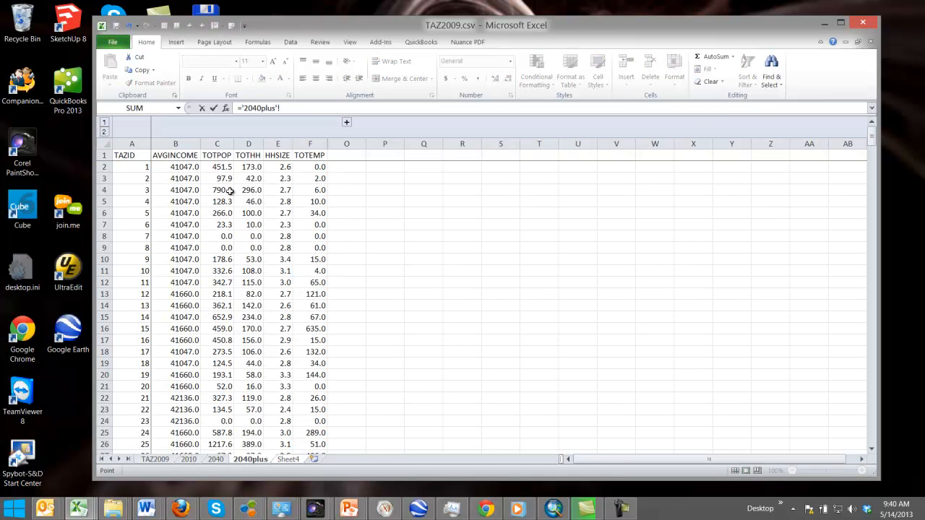
pyautogui.click(251, 156)
pyautogui.press('Return')
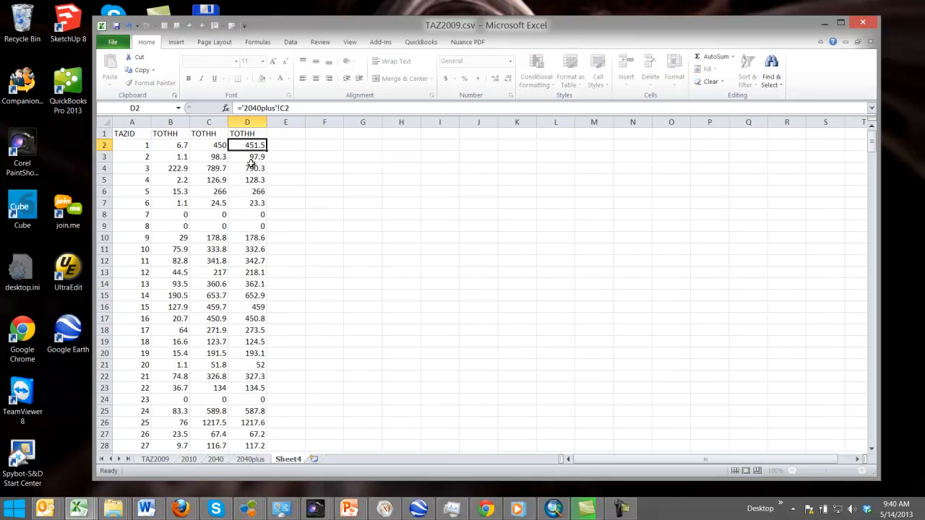
pyautogui.moveTo(177, 134); pyautogui.dragTo(245, 137)
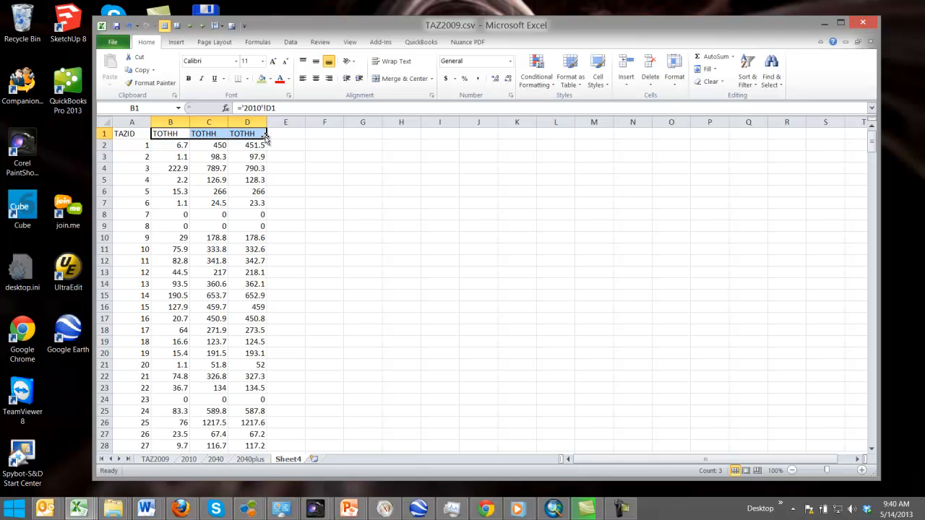
pyautogui.doubleClick(267, 141)
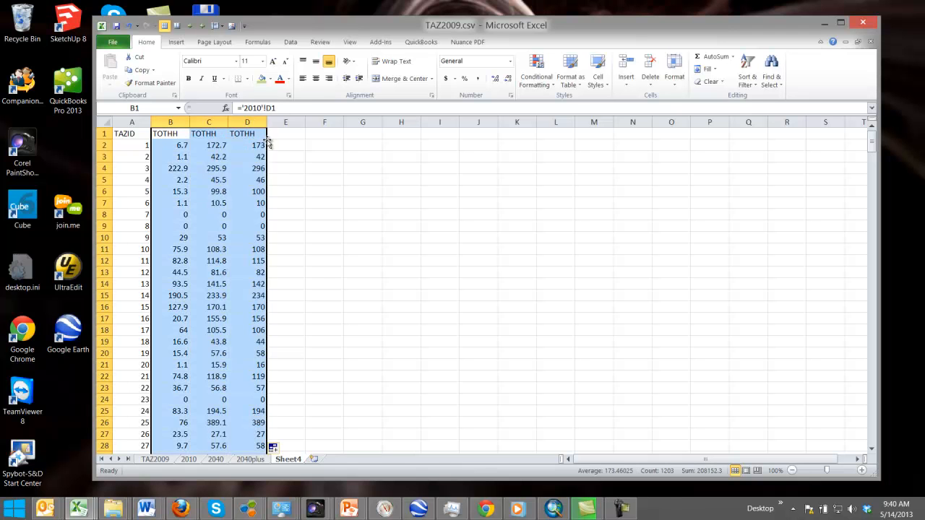
# - Replace the headers in cells B1, C1 and D1 with HH10, HH40 and HH40p
pyautogui.click(165, 134)
pyautogui.write('HH1')
pyautogui.press('Tab')
pyautogui.write('HH40')
pyautogui.press('Tab')
pyautogui.write('HH')
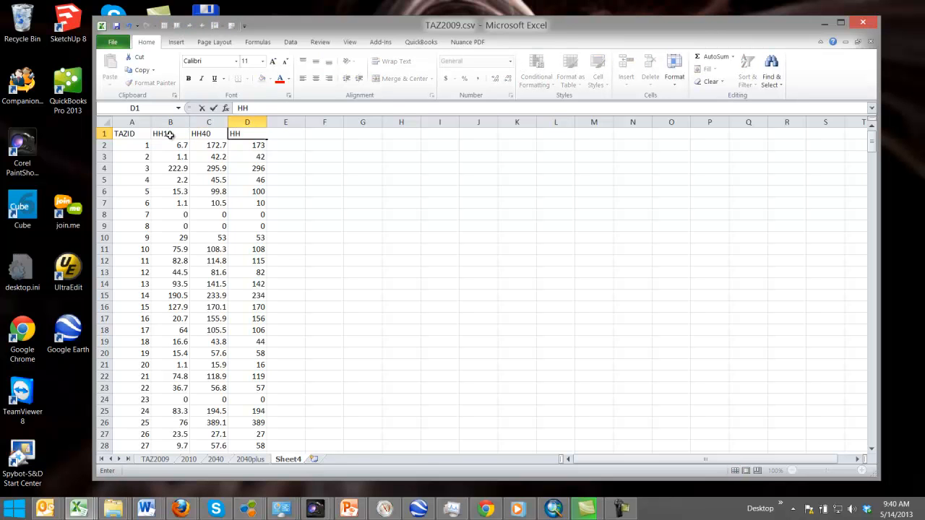
pyautogui.write('40p')
pyautogui.press('Return')
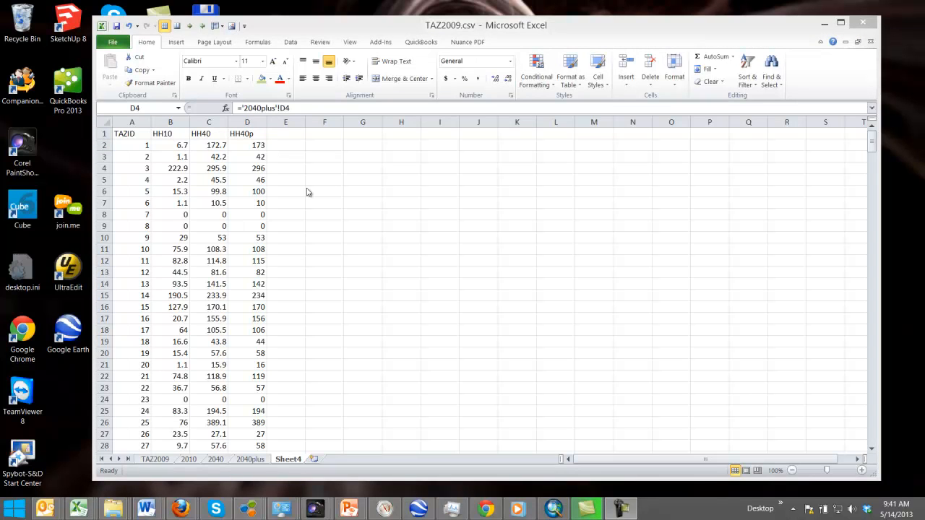
# - Copy the household columns B to D and paste them starting at cell E1
pyautogui.moveTo(168, 122); pyautogui.dragTo(244, 133)
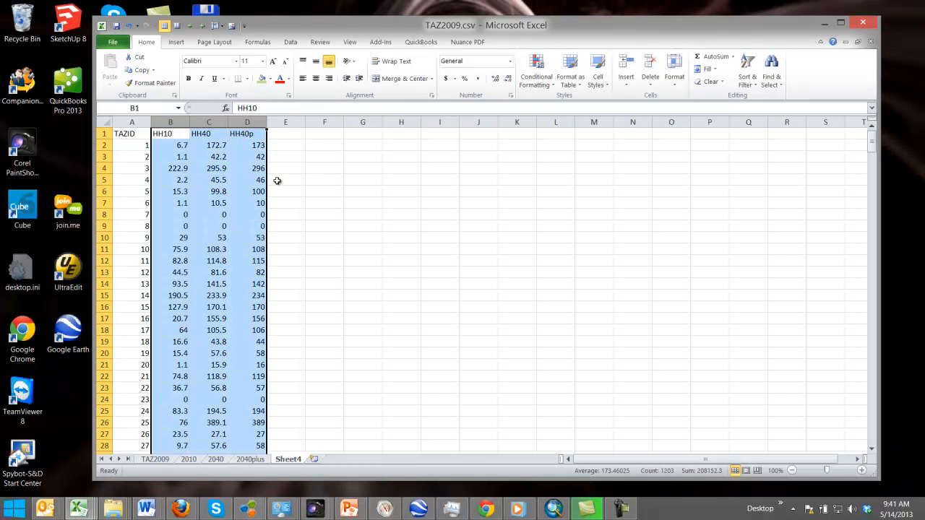
pyautogui.hotkey('ctrl', 'c')
pyautogui.click(290, 133)
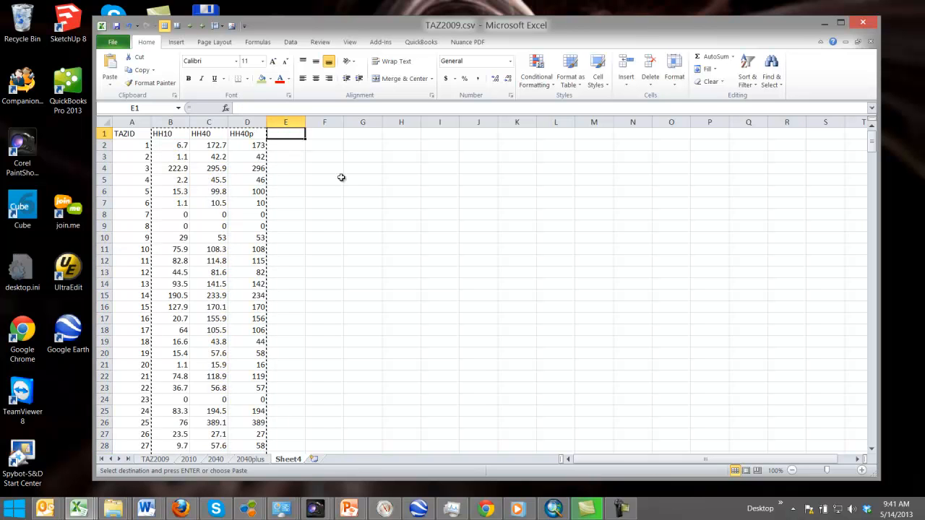
pyautogui.hotkey('ctrl', 'v')
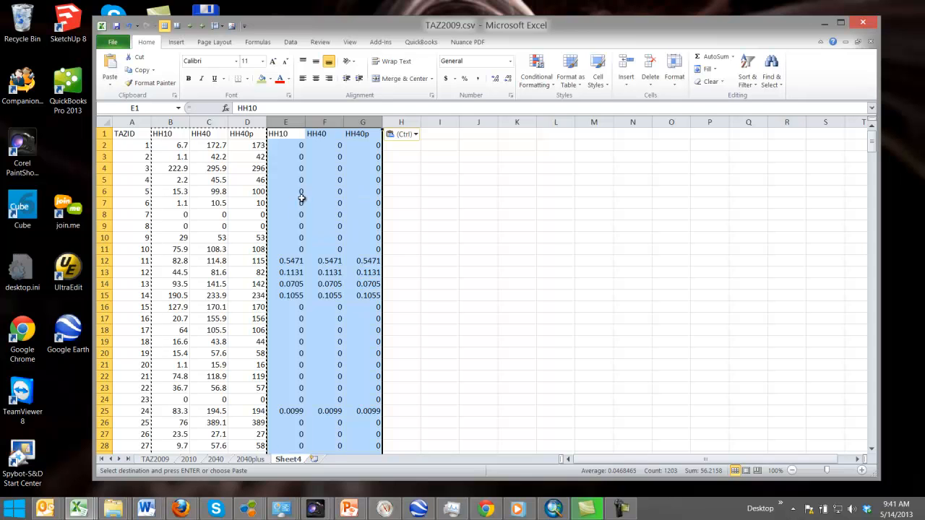
# - Compare the reference in pasted cell E2 with its source in B2 and with the grouped percentage columns of the 2010 sheet
pyautogui.click(292, 148)
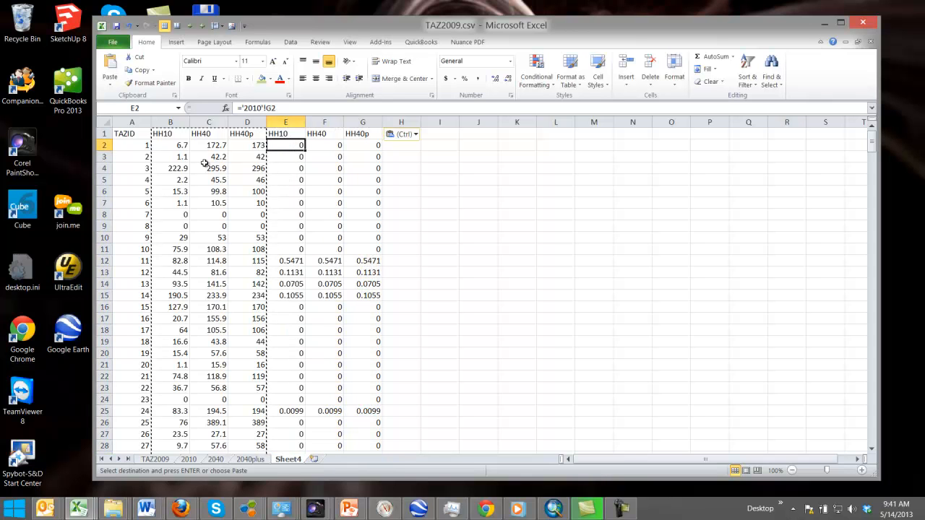
pyautogui.click(179, 145)
pyautogui.click(290, 146)
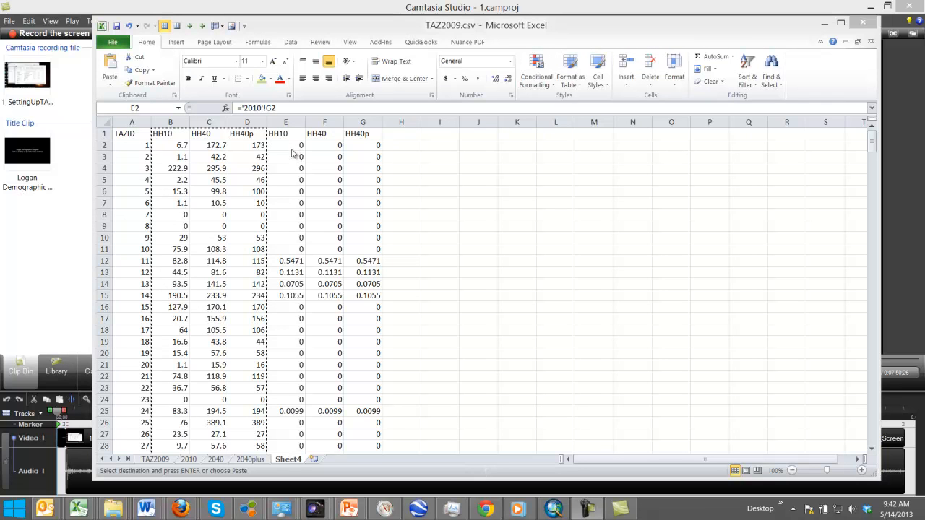
pyautogui.hotkey('ctrl', 'v')
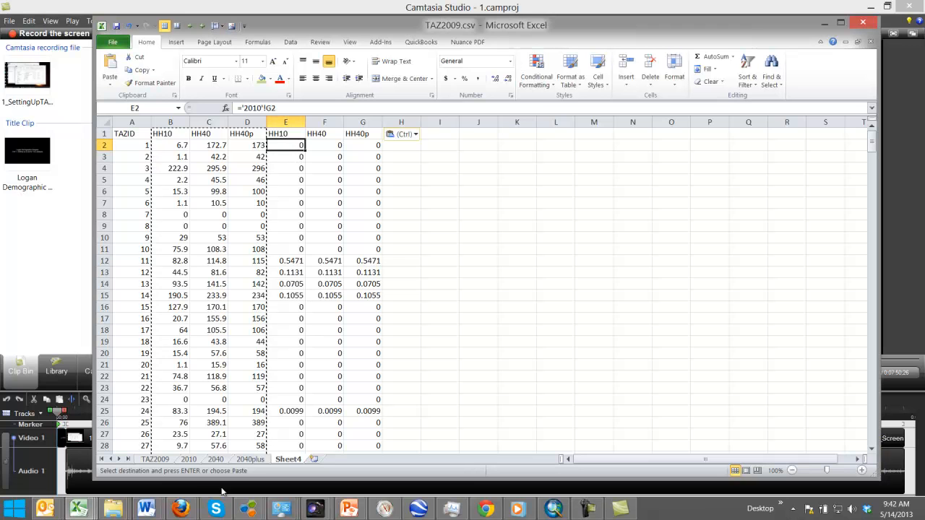
pyautogui.click(189, 460)
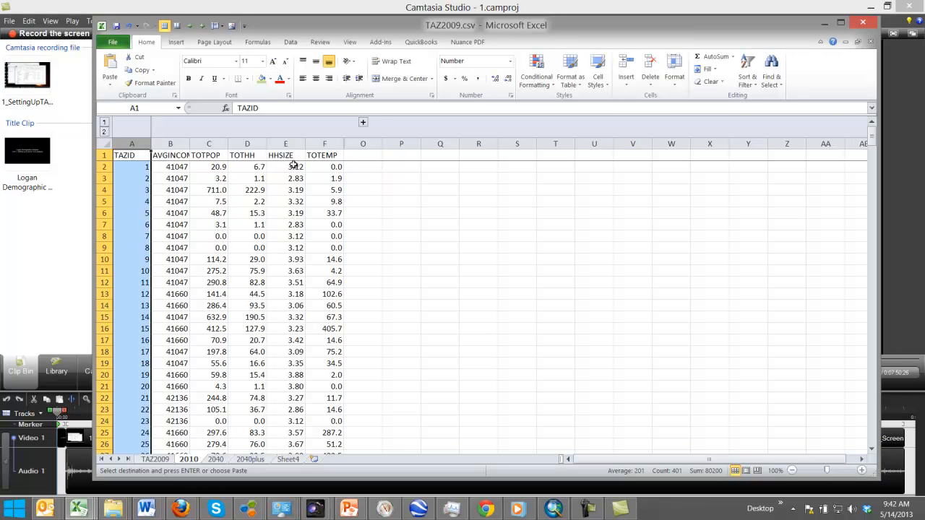
pyautogui.click(364, 123)
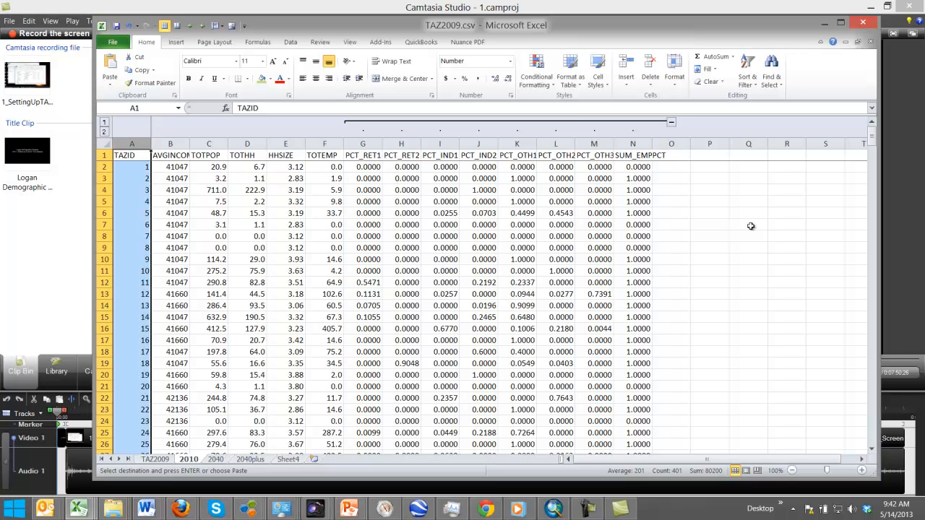
pyautogui.click(670, 123)
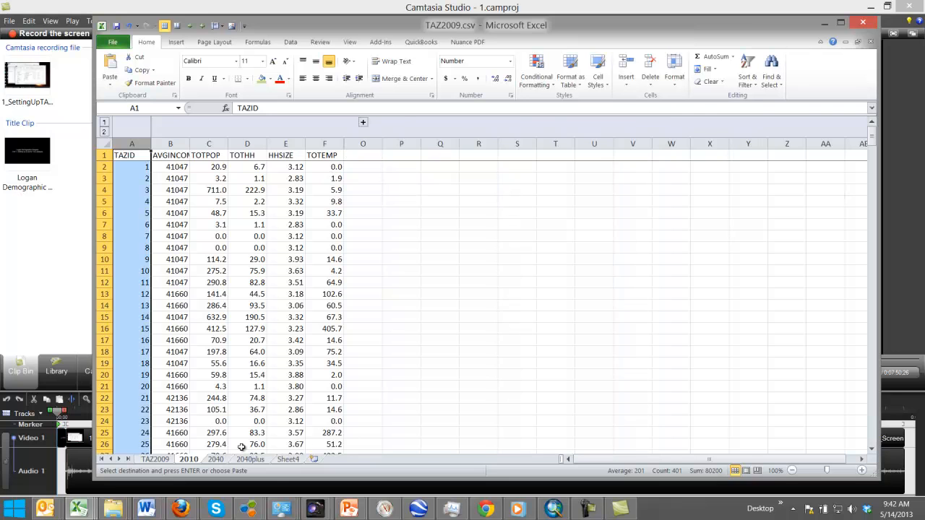
pyautogui.click(293, 460)
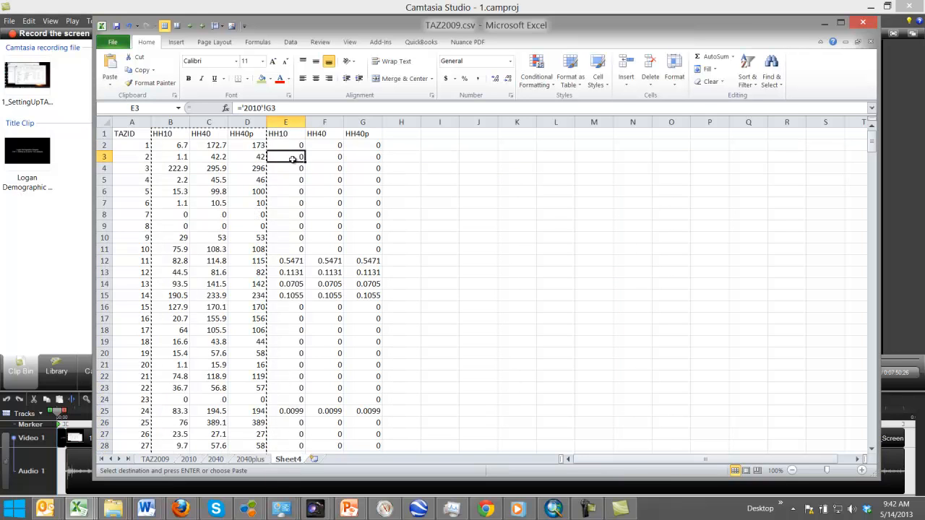
# - Examine the sheet and column references in the row 2 formulas of the pasted columns E to G
pyautogui.click(313, 149)
pyautogui.press('Right')
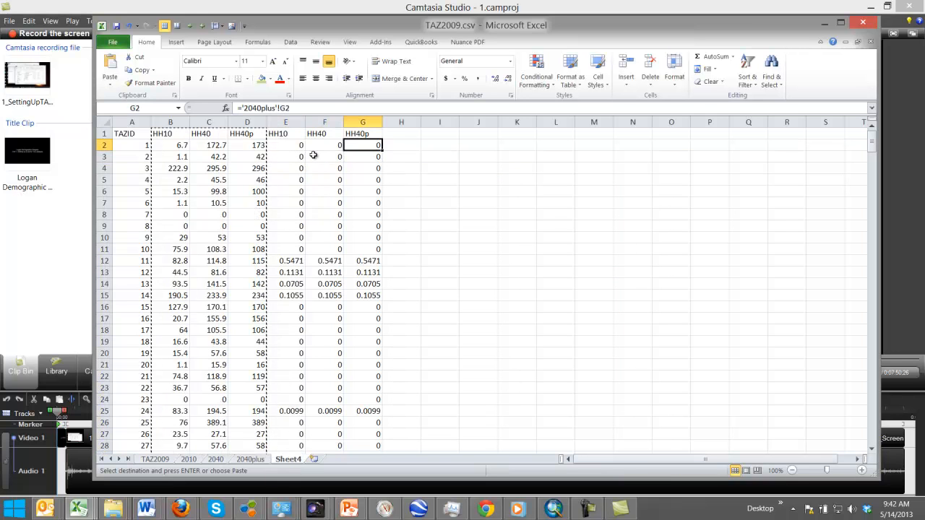
pyautogui.press('Left')
pyautogui.press('Left')
pyautogui.press('Right')
pyautogui.press('Right')
pyautogui.press('Left')
pyautogui.press('Left')
pyautogui.press('Right')
pyautogui.press('Right')
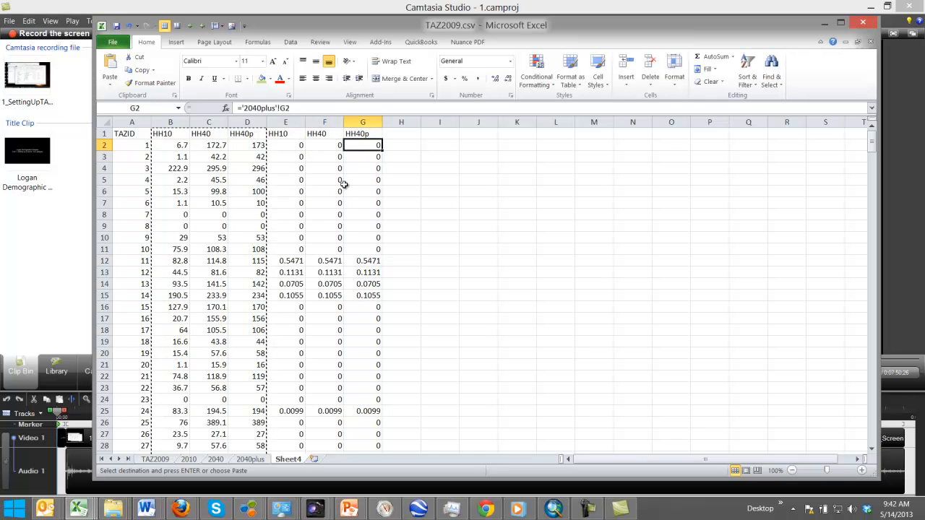
# - Replace every !G reference with !F in the formulas of columns E to G
pyautogui.moveTo(286, 124); pyautogui.dragTo(369, 130)
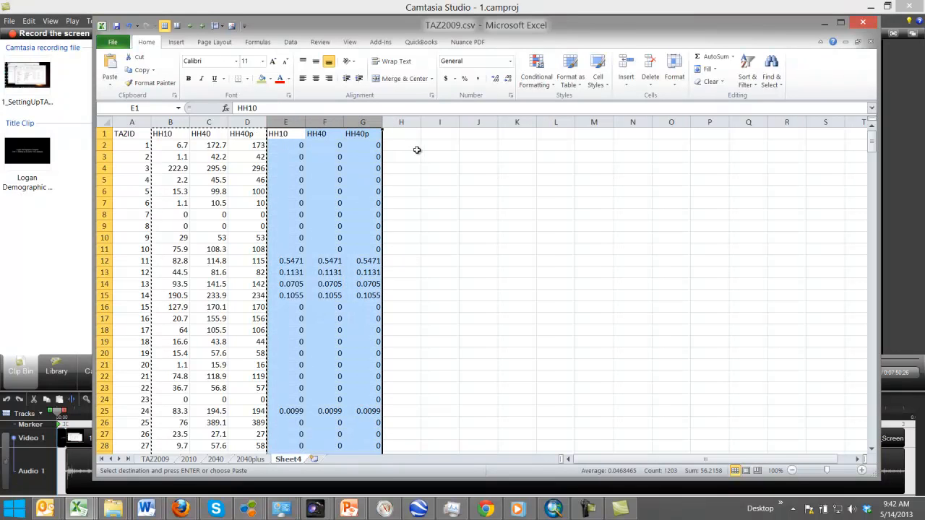
pyautogui.hotkey('ctrl', 'h')
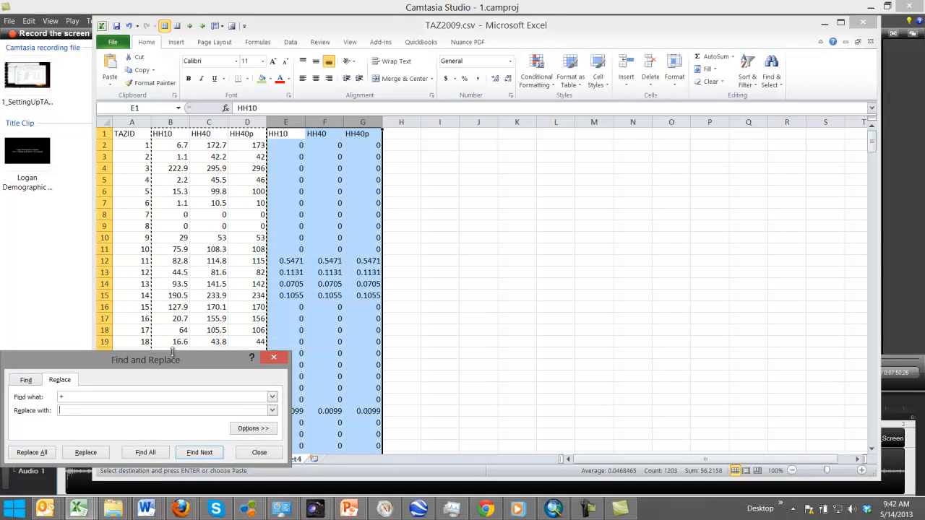
pyautogui.moveTo(165, 366); pyautogui.dragTo(545, 197)
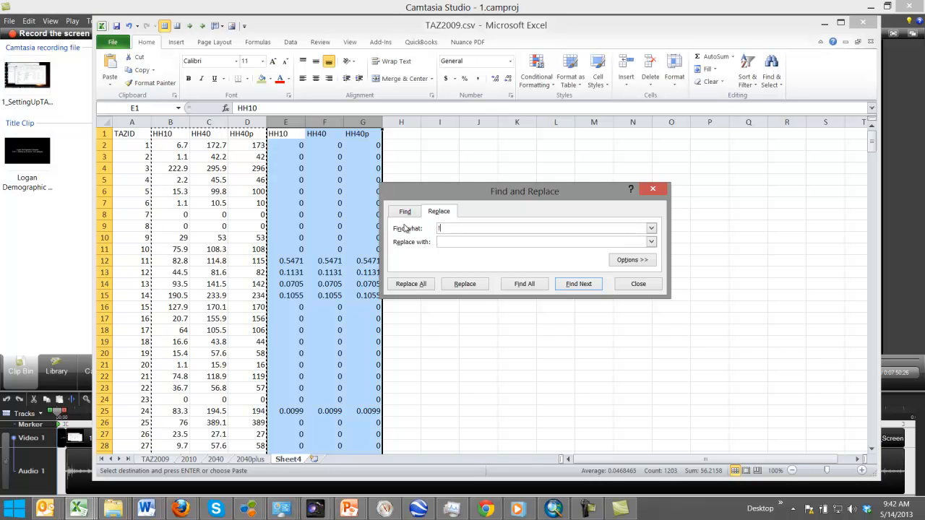
pyautogui.write('10')
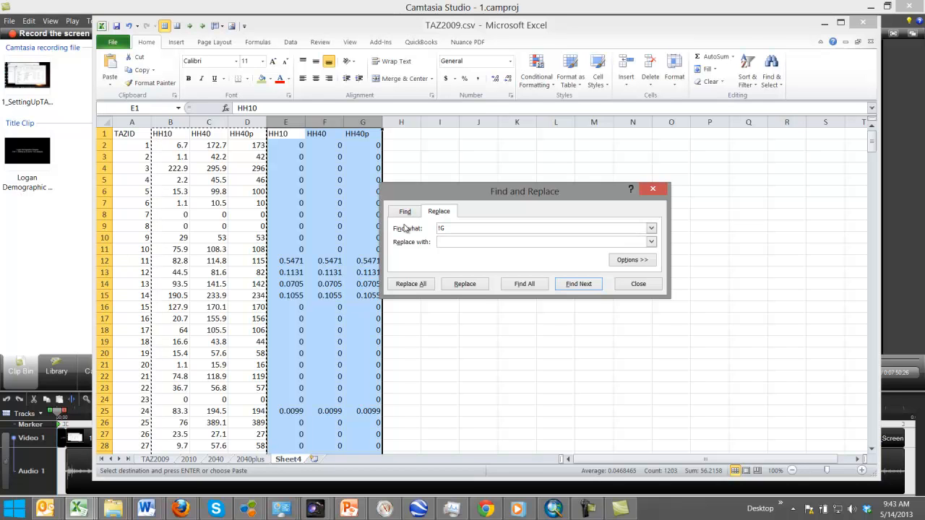
pyautogui.write('!F')
pyautogui.click(418, 285)
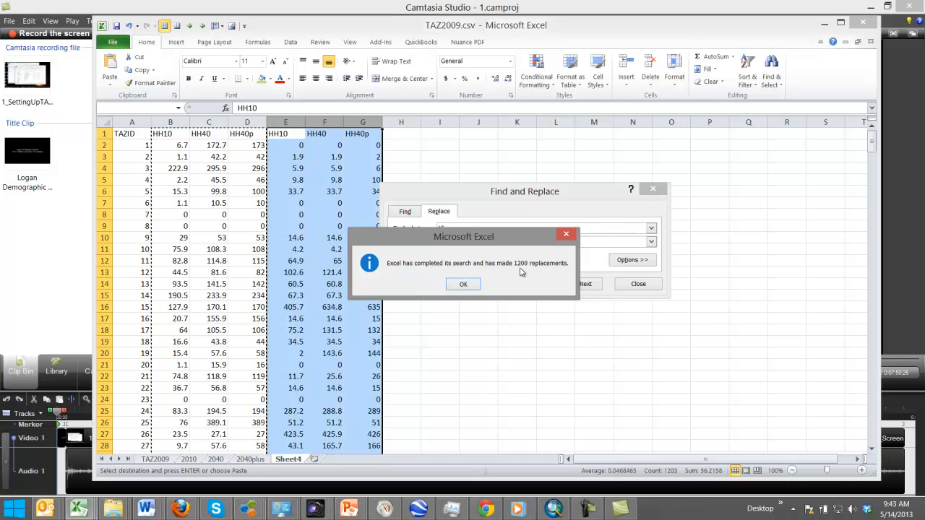
pyautogui.click(463, 285)
pyautogui.click(638, 283)
# - Check the updated formulas in columns E to G against the TOTEMP column of the 2010 sheet
pyautogui.click(295, 155)
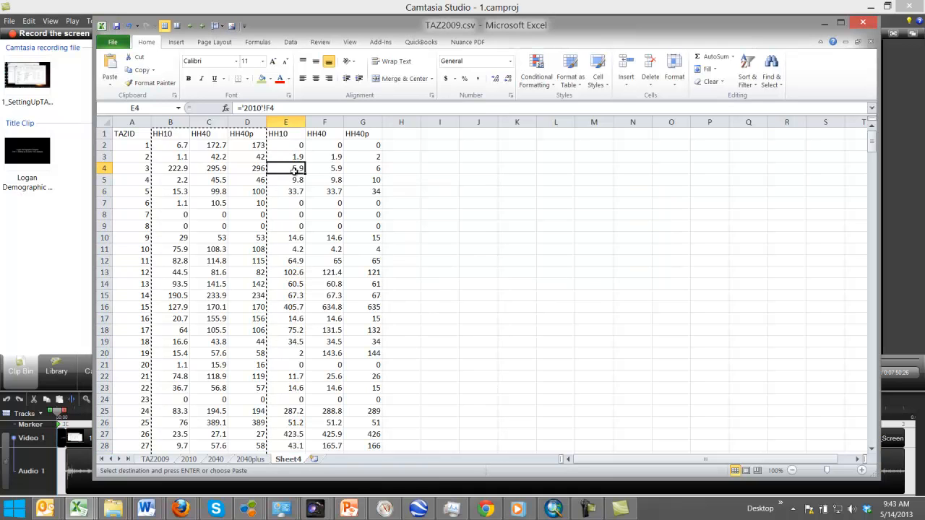
pyautogui.click(327, 159)
pyautogui.click(327, 174)
pyautogui.click(300, 168)
pyautogui.click(373, 166)
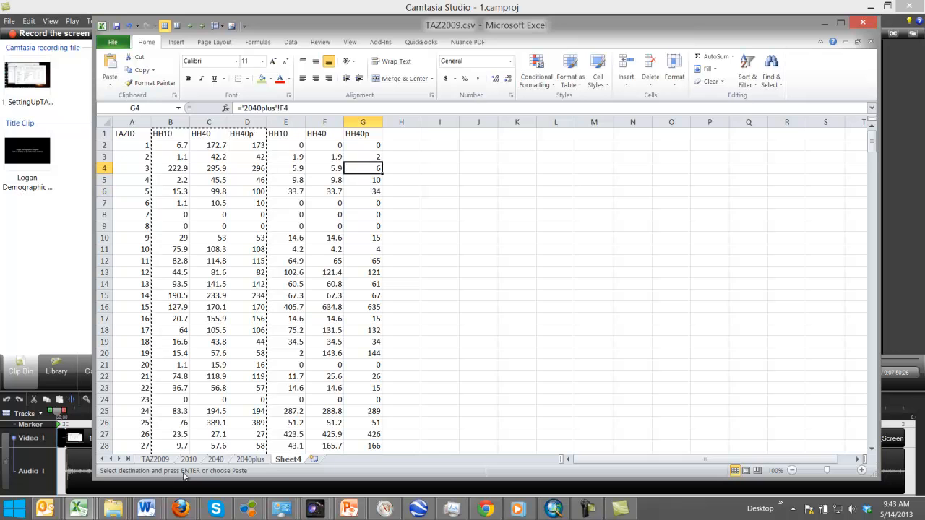
pyautogui.click(190, 459)
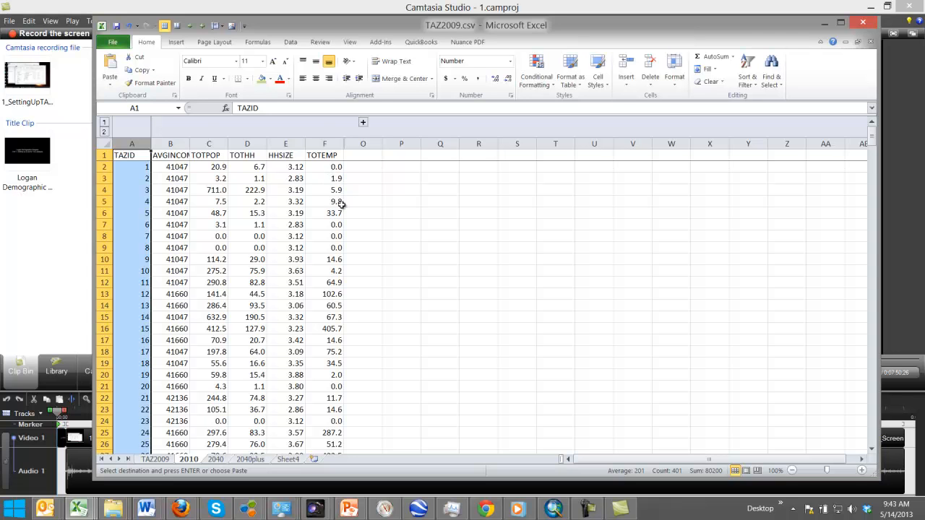
pyautogui.click(289, 459)
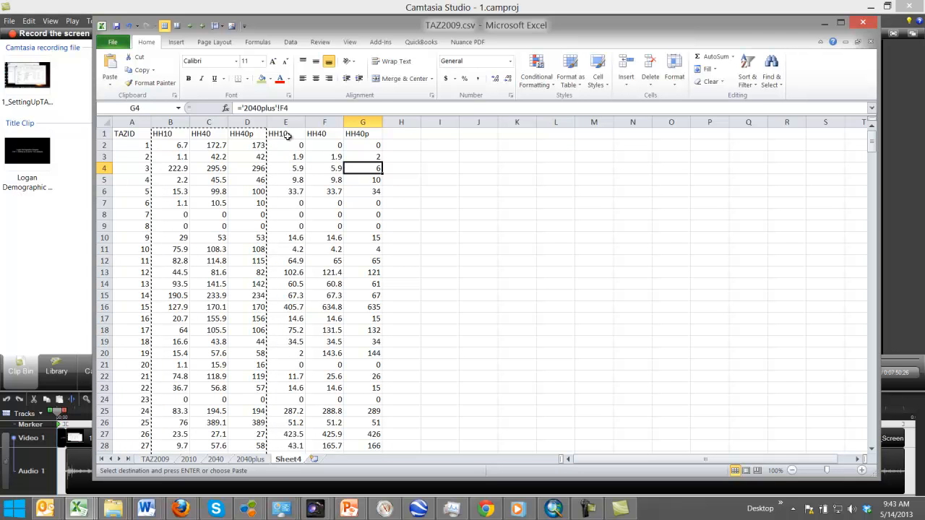
# - Replace HH with EMP in the headers of cells E1 to G1 to make EMP10, EMP40 and EMP40p
pyautogui.moveTo(283, 134); pyautogui.dragTo(356, 134)
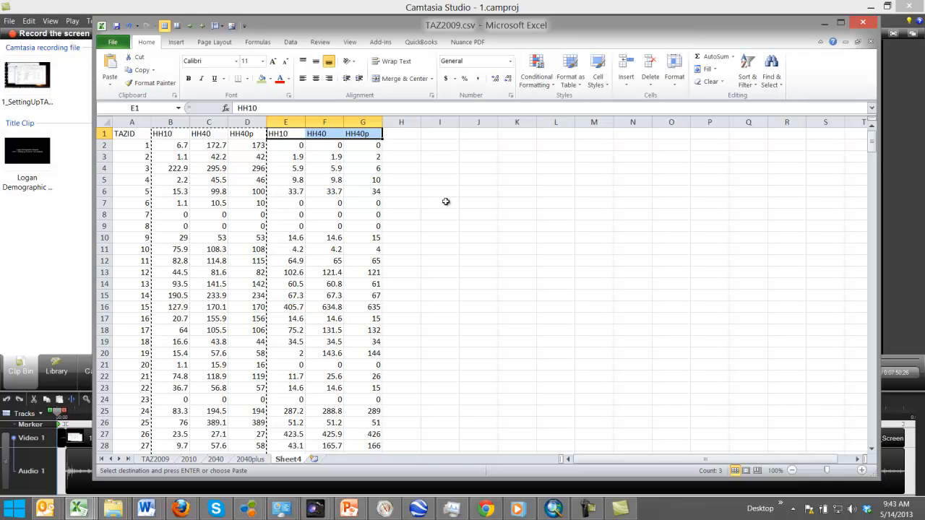
pyautogui.hotkey('ctrl', 'h')
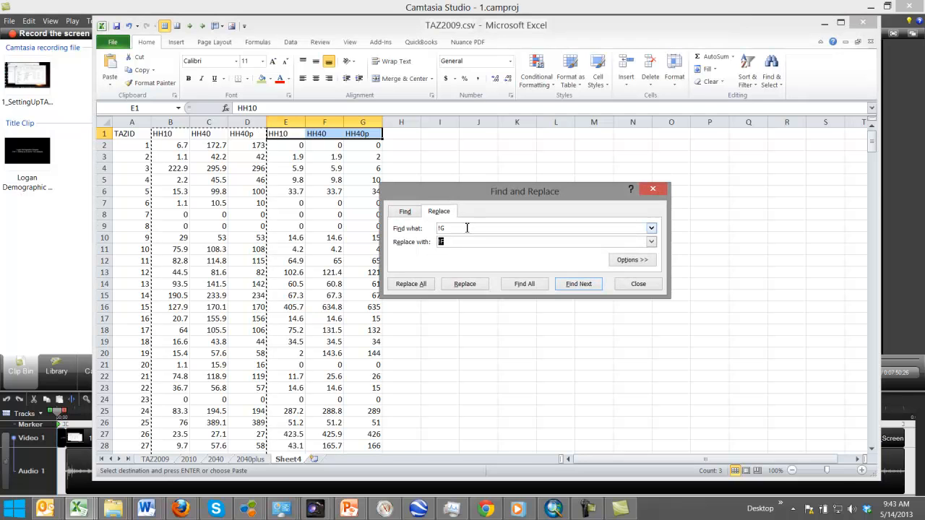
pyautogui.click(469, 228)
pyautogui.write('HH')
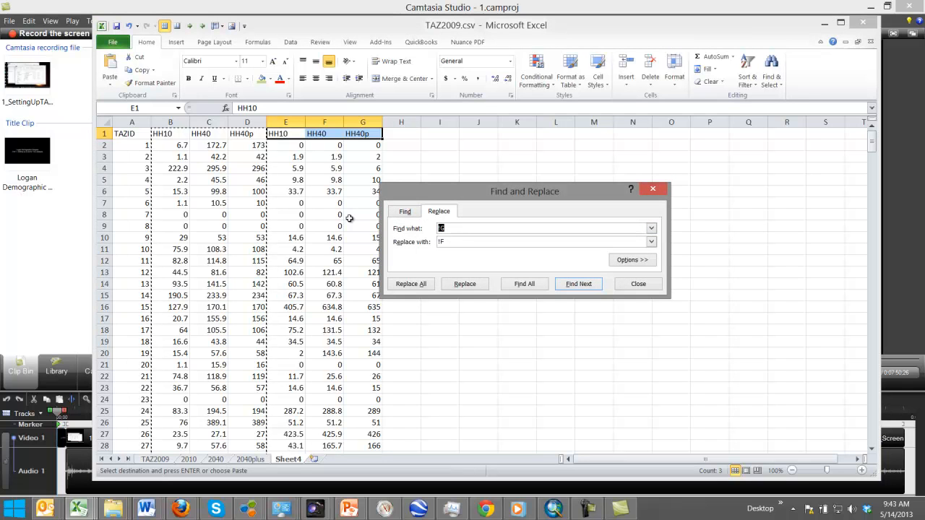
pyautogui.write('EMP')
pyautogui.click(412, 285)
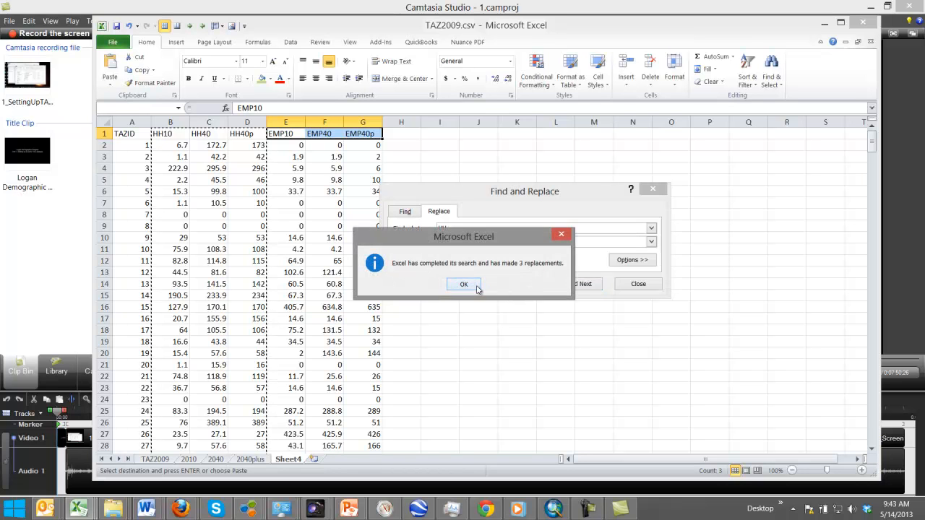
pyautogui.press('Return')
pyautogui.click(638, 285)
pyautogui.click(369, 191)
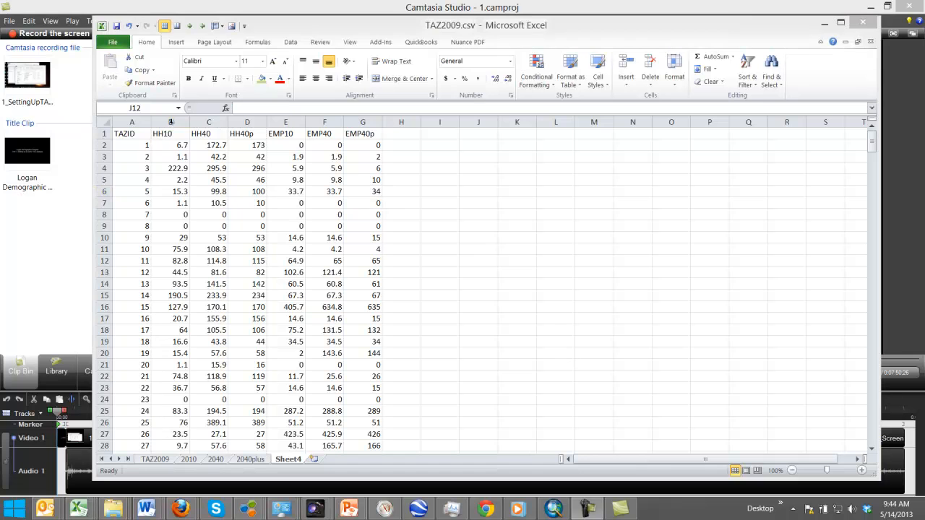
# - Fill the household columns B to D with light red and the employment columns E to G with light orange
pyautogui.moveTo(171, 122); pyautogui.dragTo(241, 133)
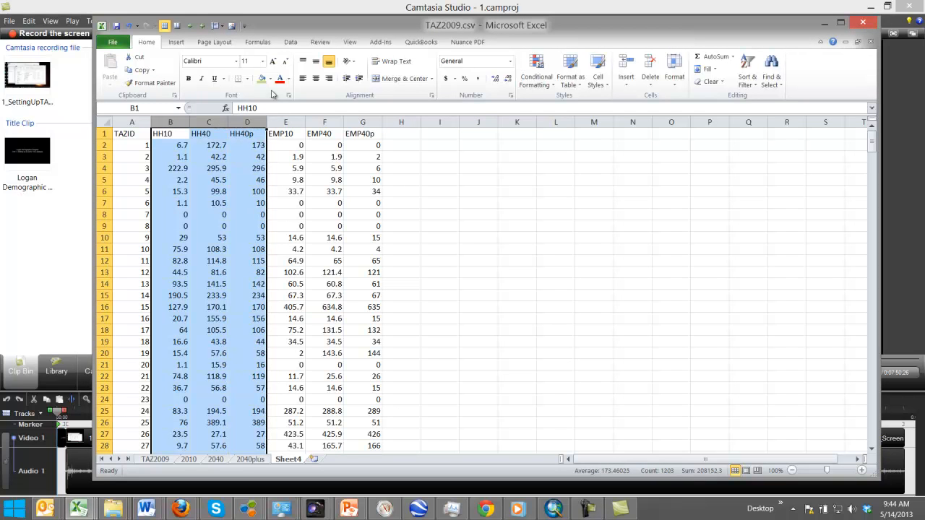
pyautogui.click(271, 80)
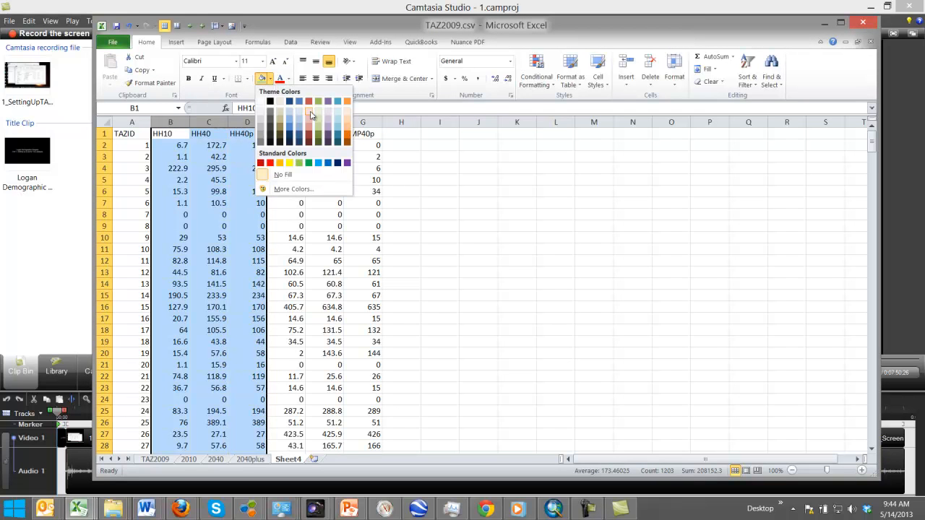
pyautogui.click(309, 114)
pyautogui.moveTo(285, 122); pyautogui.dragTo(353, 124)
pyautogui.click(272, 79)
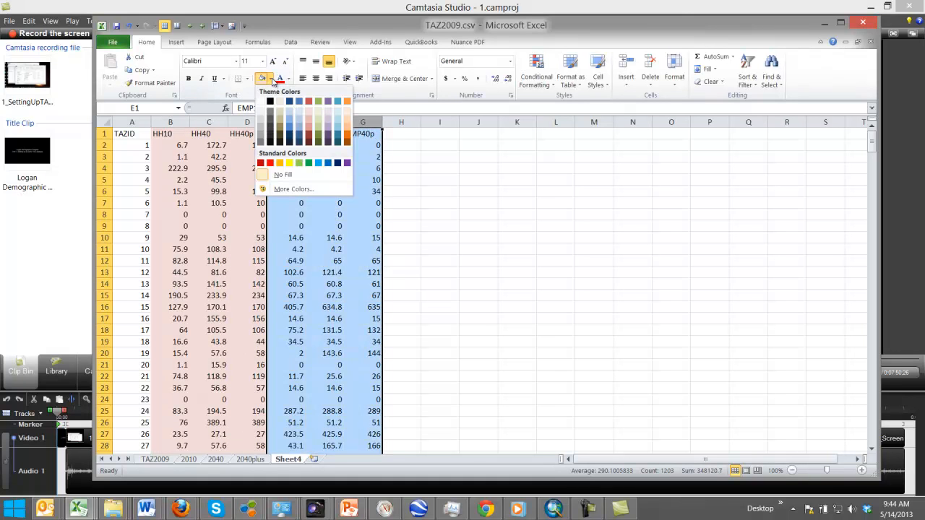
pyautogui.click(347, 115)
pyautogui.click(431, 204)
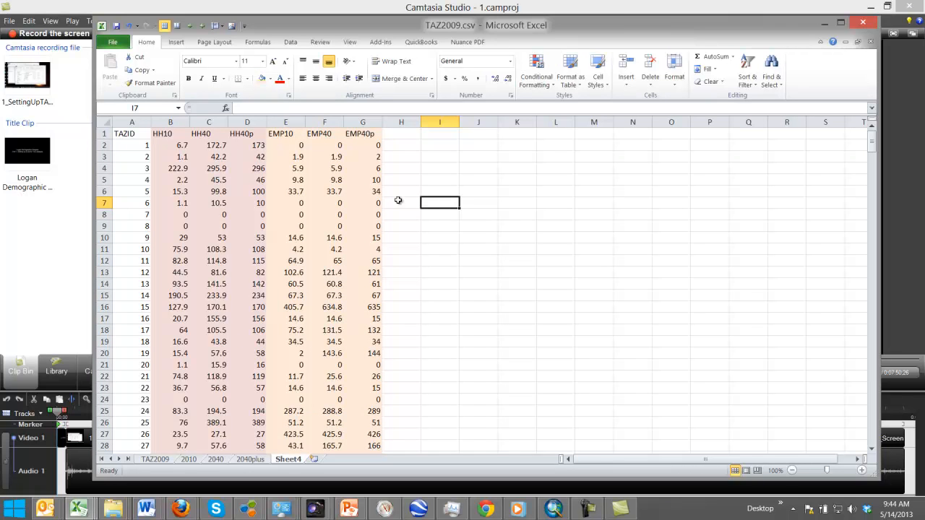
# - Enter the household difference formula =C2-B2 in cell H2 and fill it down column H for all TAZ rows
pyautogui.click(417, 138)
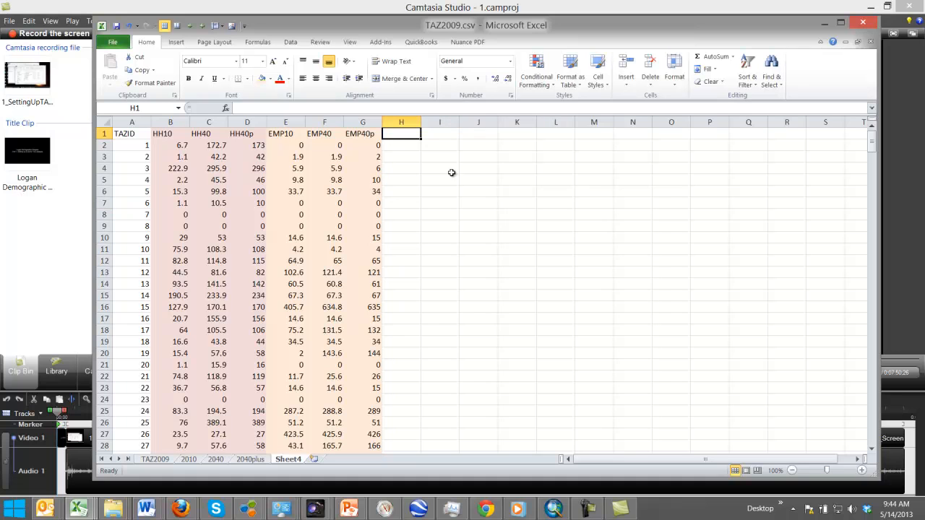
pyautogui.click(408, 145)
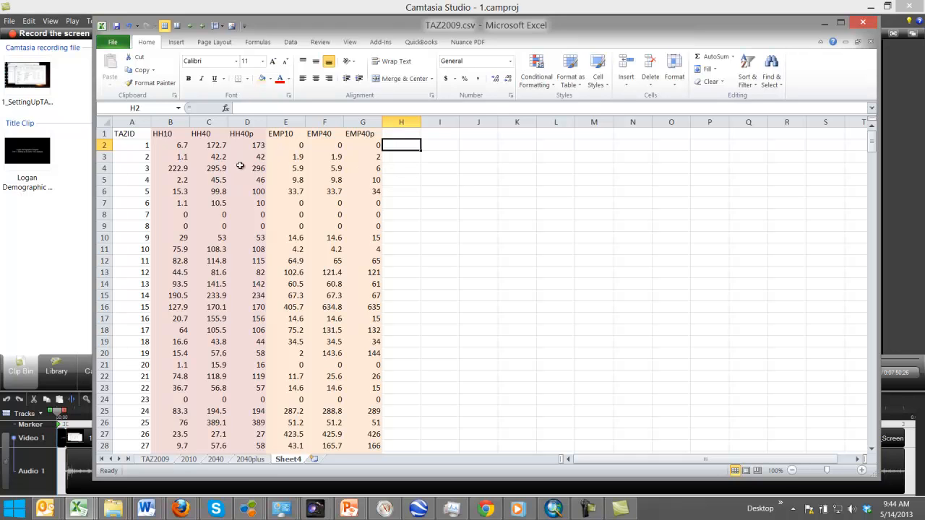
pyautogui.write('=')
pyautogui.click(220, 146)
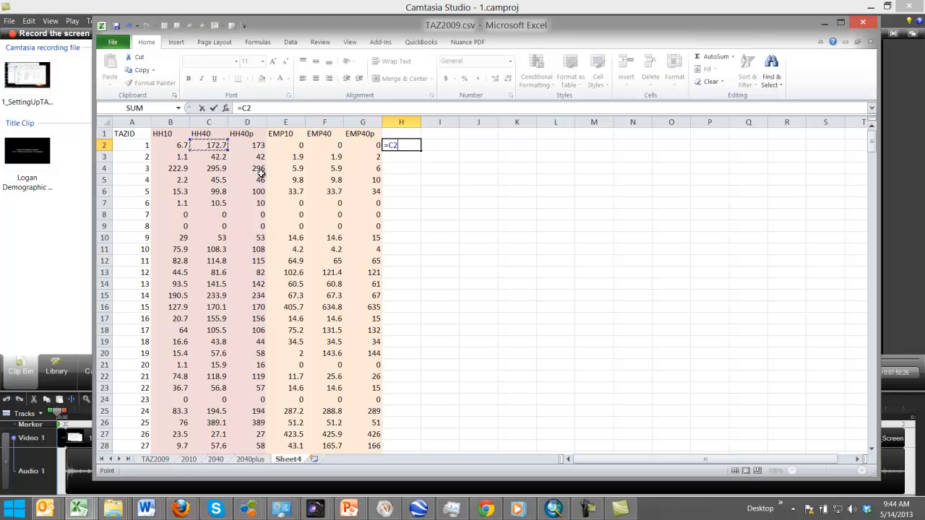
pyautogui.write('-')
pyautogui.click(181, 146)
pyautogui.press('Return')
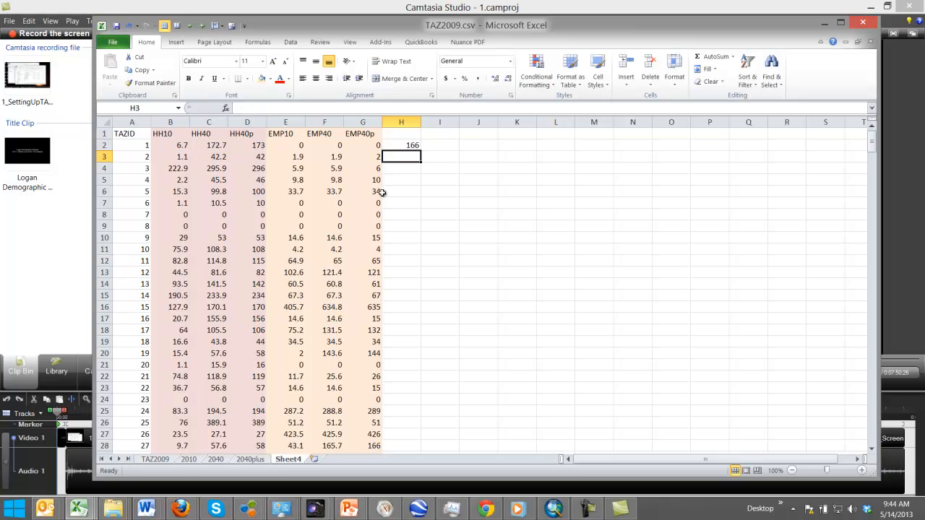
pyautogui.click(413, 144)
pyautogui.doubleClick(419, 149)
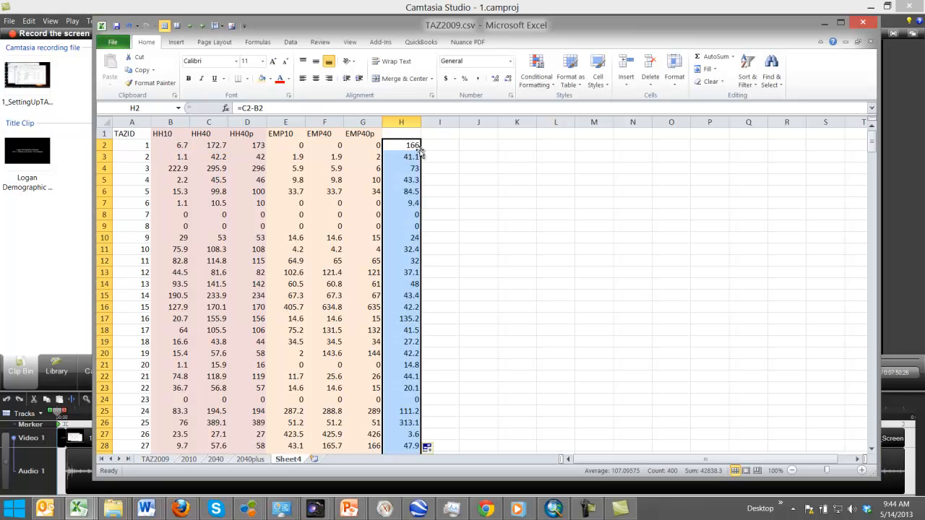
# - Label cell H1 DIF_H40H10 and fit column H's width to the header
pyautogui.click(410, 135)
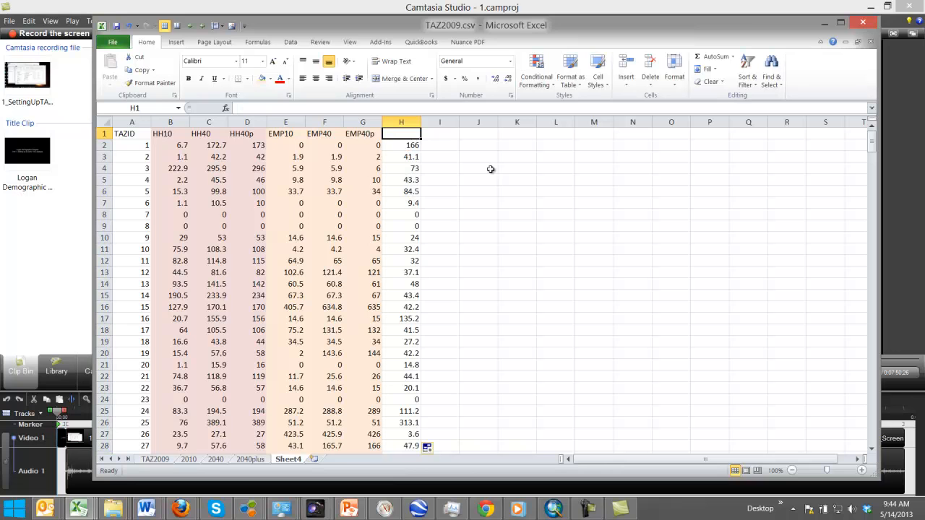
pyautogui.write('H')
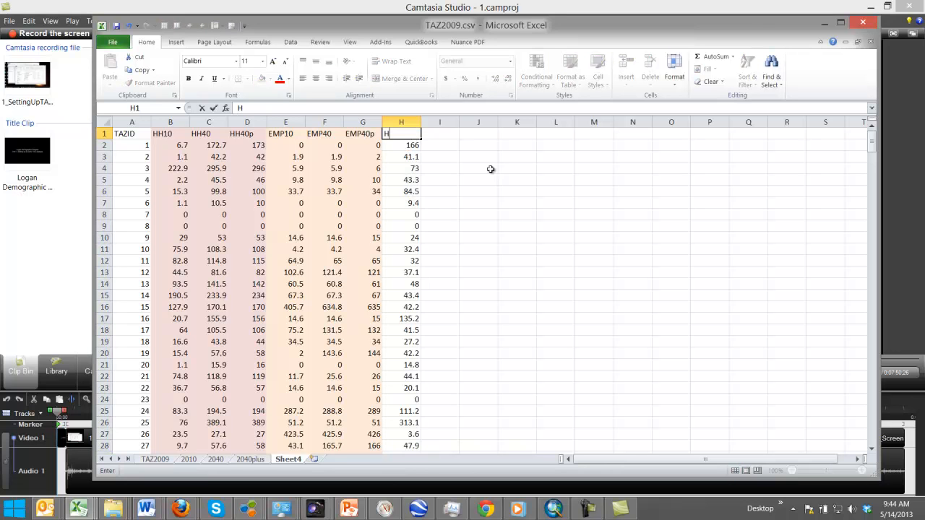
pyautogui.write('40')
pyautogui.press('BackSpace')
pyautogui.press('BackSpace')
pyautogui.press('BackSpace')
pyautogui.write('DIF_H40H10')
pyautogui.press('Return')
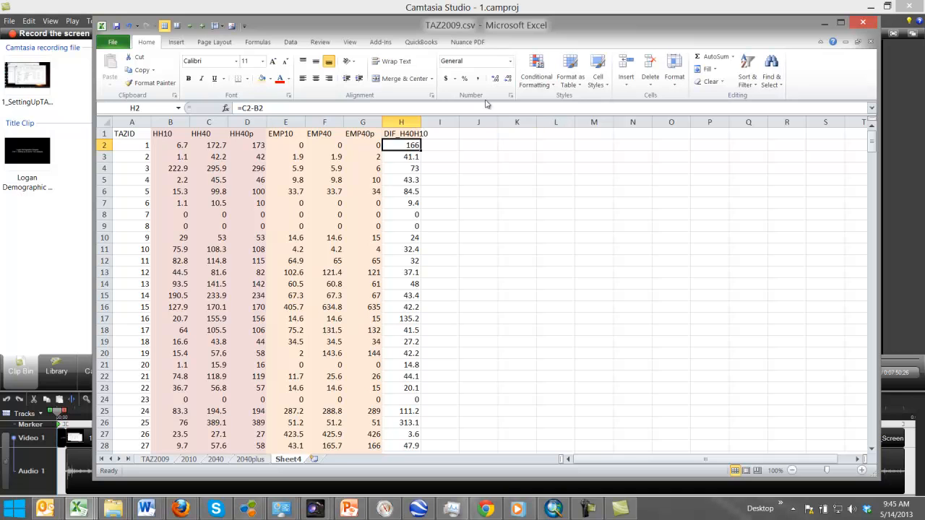
pyautogui.doubleClick(422, 121)
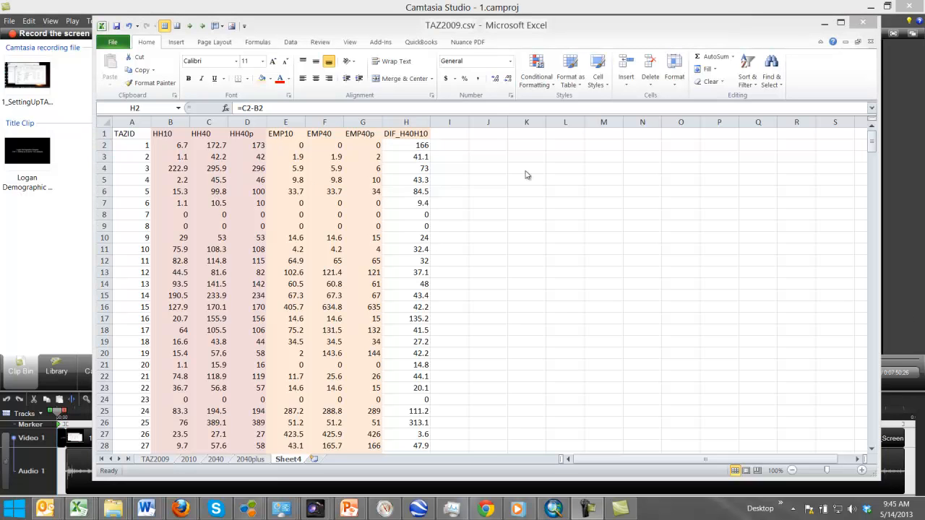
# - Format the household values in columns B to D, rows 2 to 401, with zero decimal places
pyautogui.moveTo(165, 122); pyautogui.dragTo(232, 120)
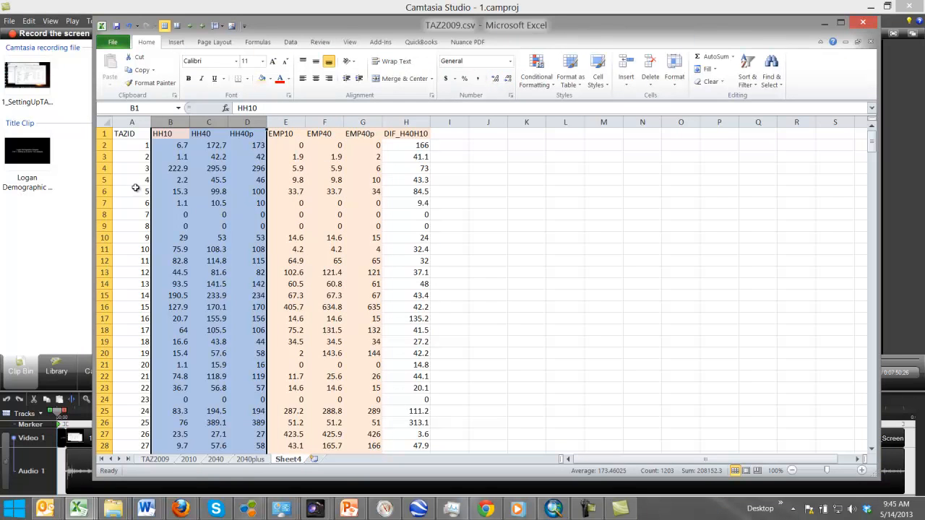
pyautogui.click(192, 170)
pyautogui.click(172, 144)
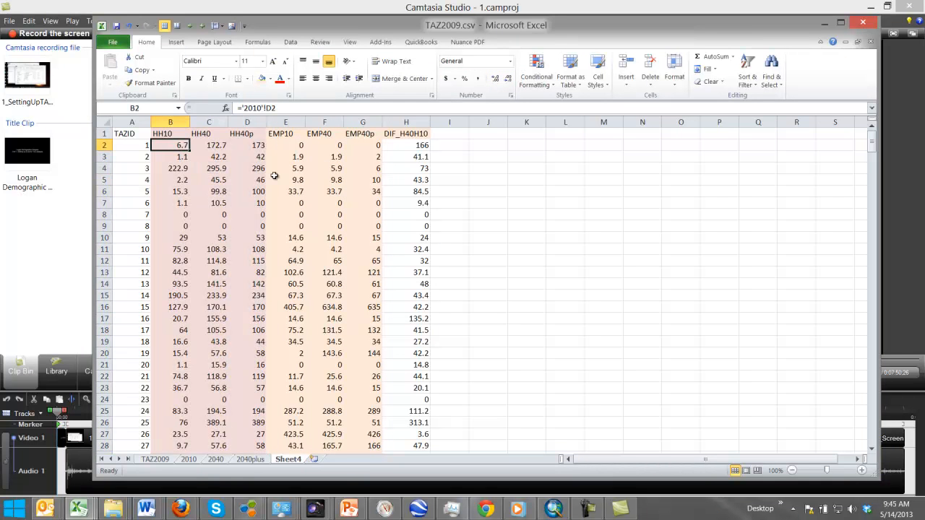
pyautogui.hotkey('shift', 'Right')
pyautogui.hotkey('shift', 'Right')
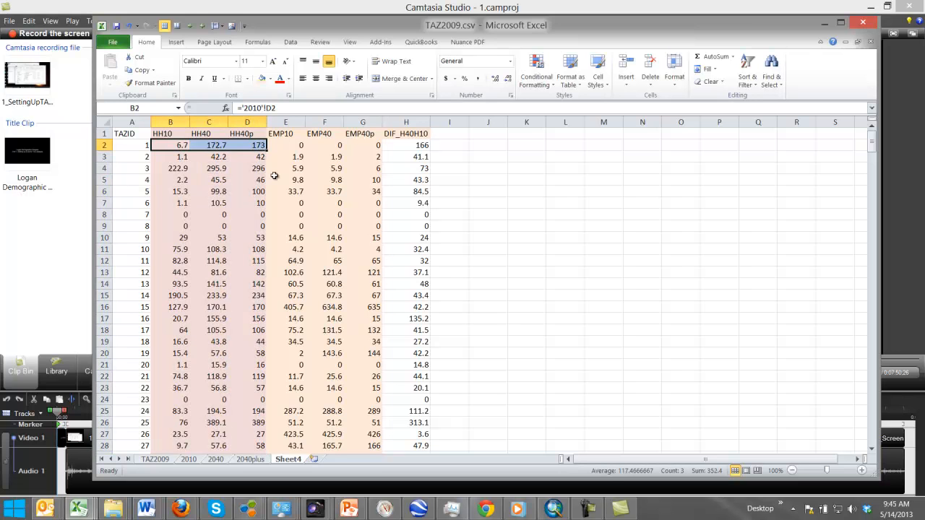
pyautogui.press('End')
pyautogui.hotkey('shift', 'Down')
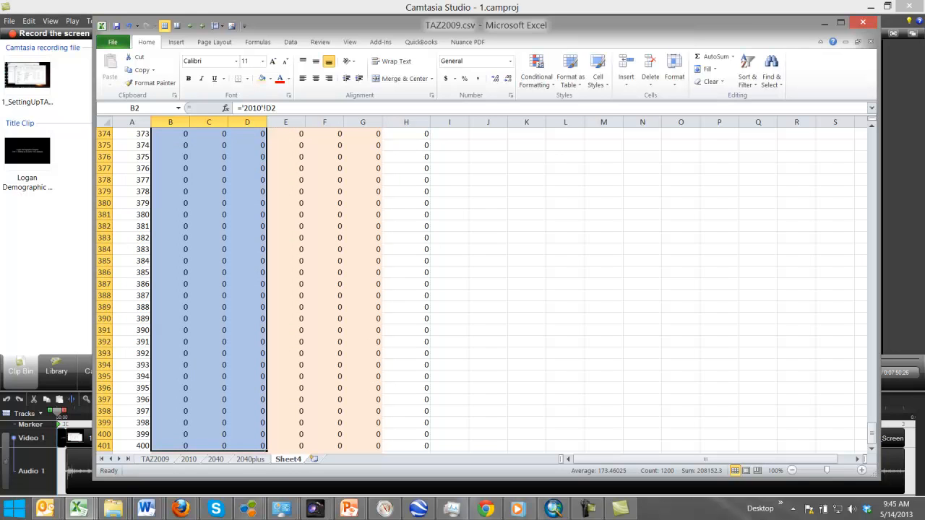
pyautogui.click(508, 79)
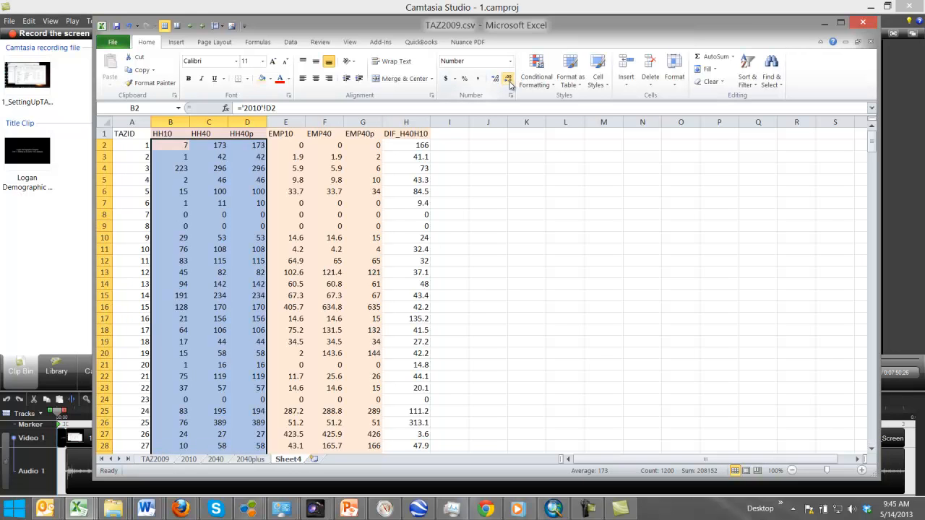
pyautogui.click(371, 182)
# - Format the employment values in columns E to G, rows 2 to 401, with zero decimal places
pyautogui.click(412, 147)
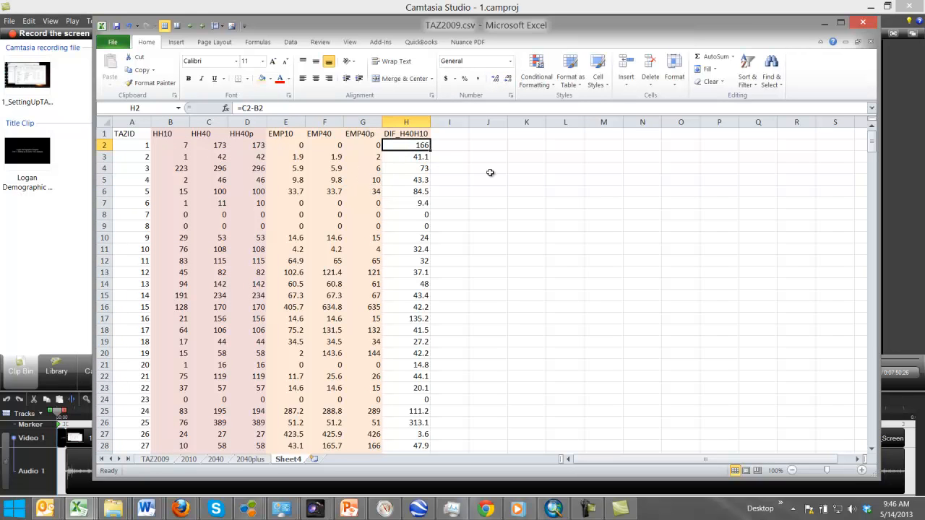
pyautogui.moveTo(295, 147); pyautogui.dragTo(358, 158)
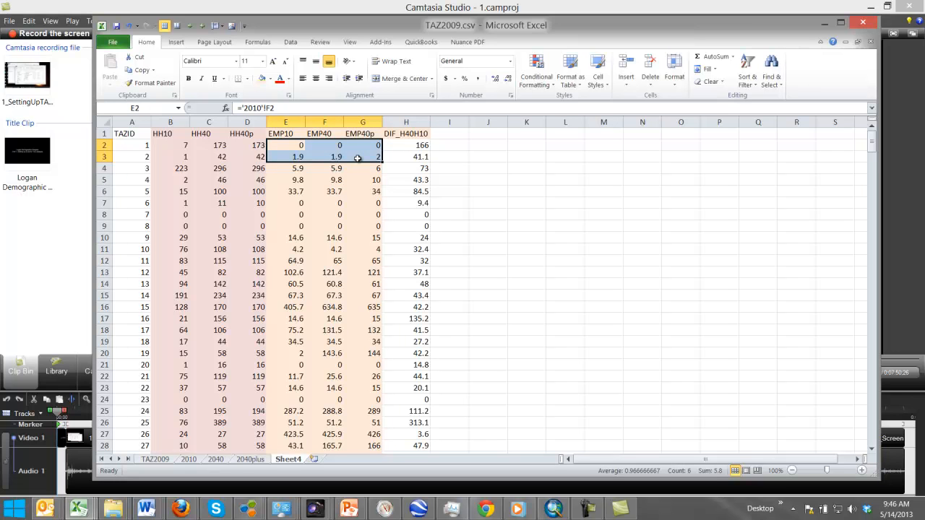
pyautogui.press('End')
pyautogui.hotkey('shift', 'Down')
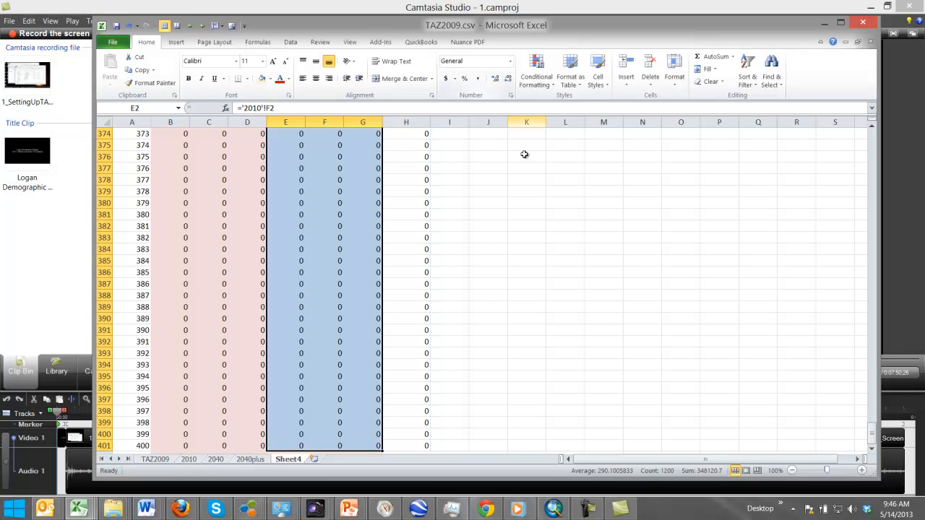
pyautogui.click(496, 81)
pyautogui.click(507, 79)
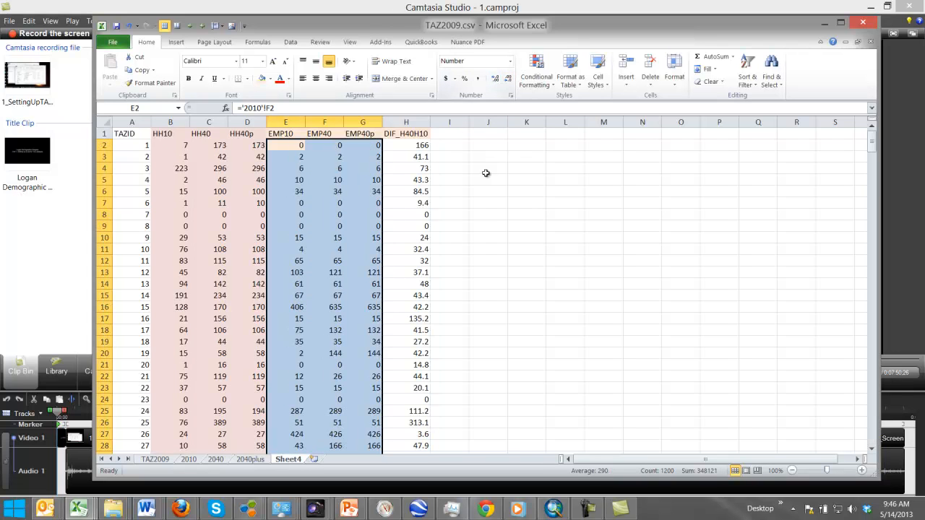
pyautogui.click(422, 166)
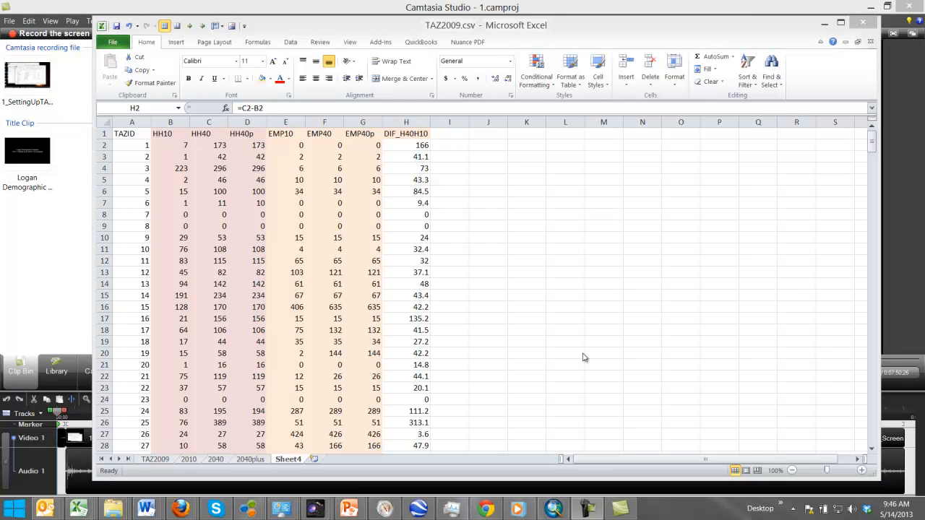
# - Extend the difference formula from H2 into I2 as =D2-C2, check its references and re-enter it
pyautogui.click(421, 146)
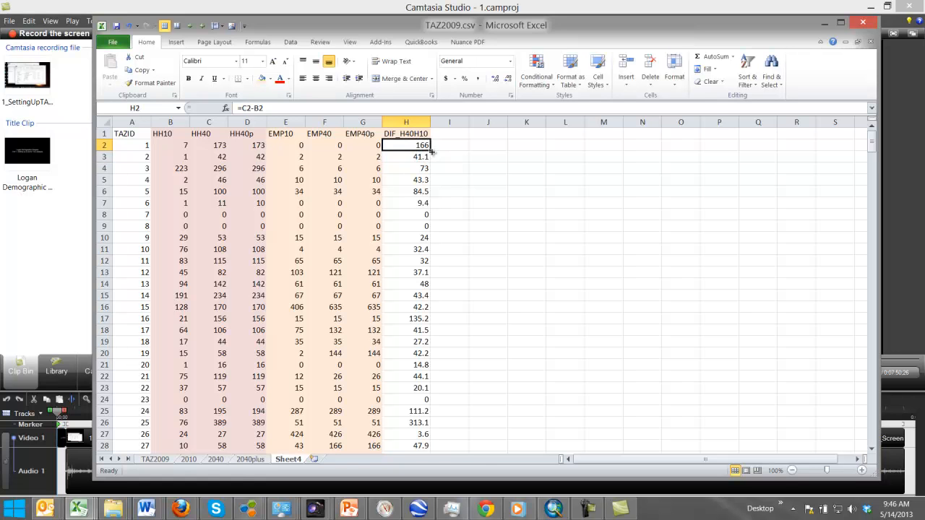
pyautogui.moveTo(431, 149); pyautogui.dragTo(466, 148)
pyautogui.click(462, 167)
pyautogui.click(446, 150)
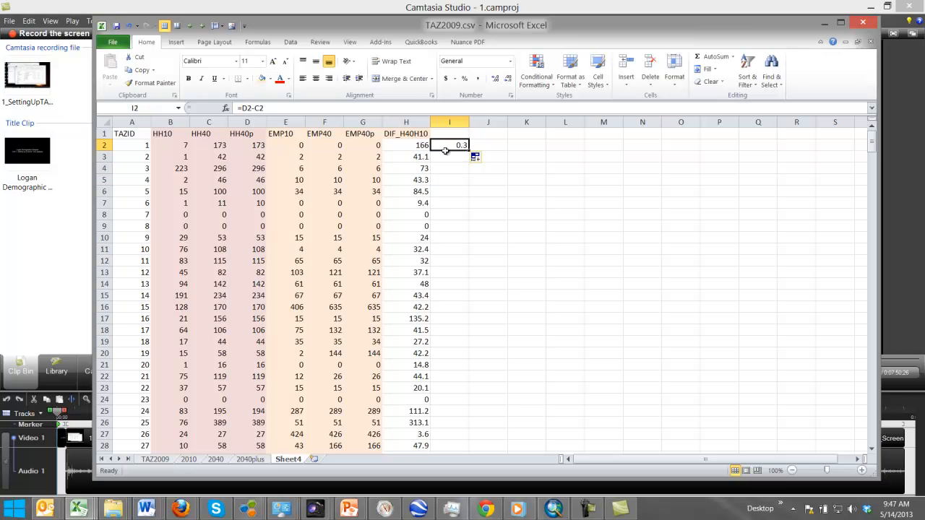
pyautogui.click(263, 108)
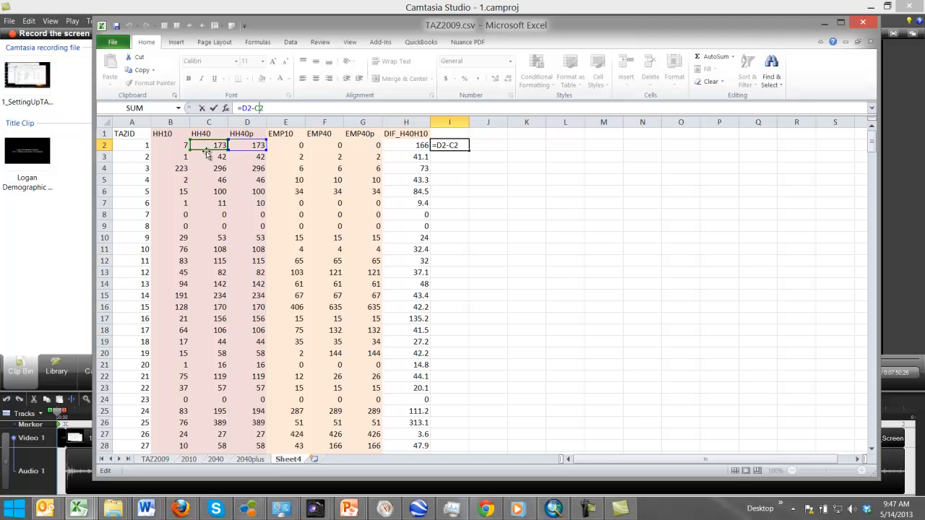
pyautogui.press('Return')
# - Fill the I2 difference formula down column I for all TAZ rows and look over the filled cells
pyautogui.click(454, 145)
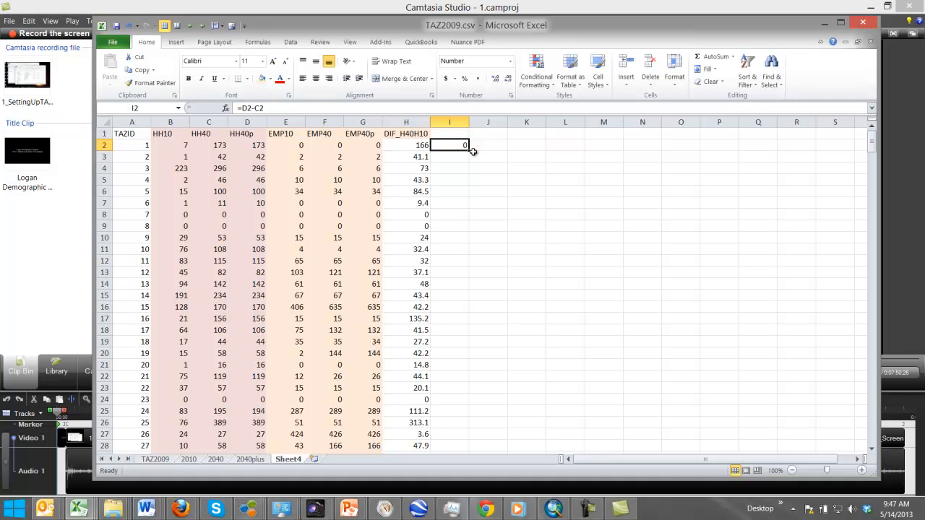
pyautogui.click(456, 158)
pyautogui.click(463, 146)
pyautogui.doubleClick(468, 152)
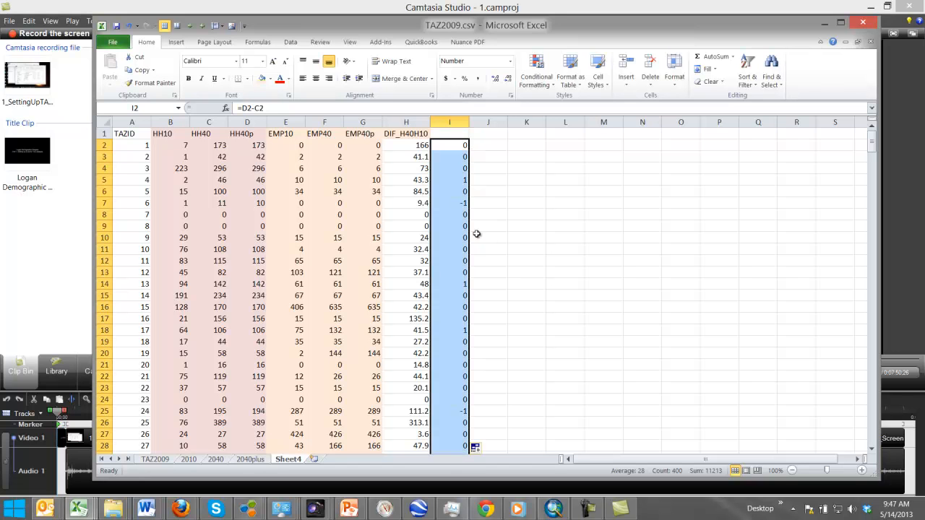
pyautogui.click(461, 214)
pyautogui.click(466, 165)
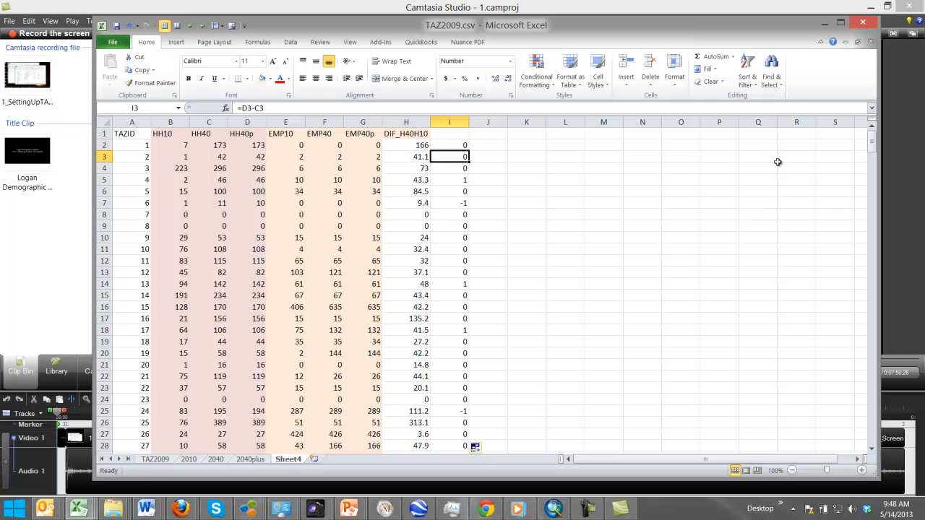
pyautogui.moveTo(871, 149)
pyautogui.mouseDown()
pyautogui.moveTo(891, 234)
pyautogui.moveTo(902, 134)
pyautogui.moveTo(914, 444)
pyautogui.moveTo(912, 233)
pyautogui.moveTo(871, 193)
pyautogui.moveTo(872, 313)
pyautogui.moveTo(872, 139)
pyautogui.mouseUp()
# - Extend the header from H1 into cell I1
pyautogui.click(458, 139)
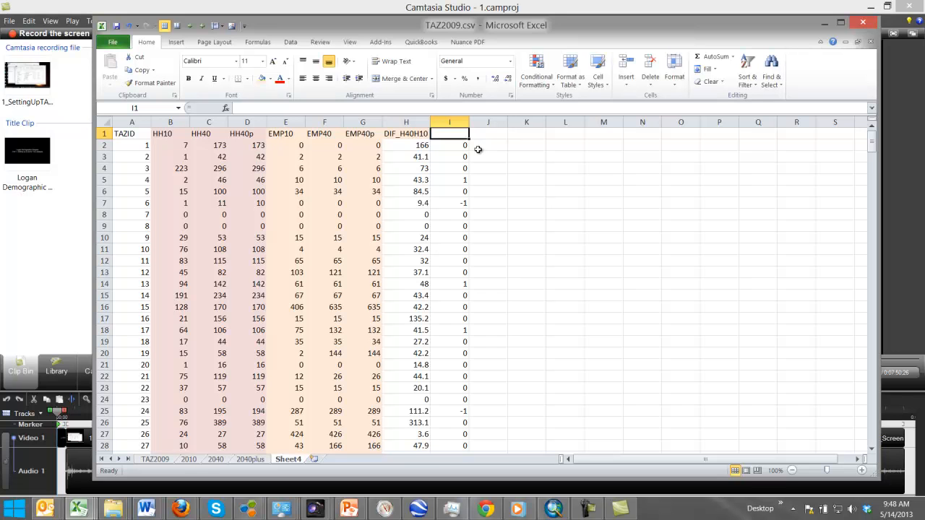
pyautogui.click(426, 135)
pyautogui.moveTo(437, 140); pyautogui.dragTo(457, 137)
pyautogui.click(456, 137)
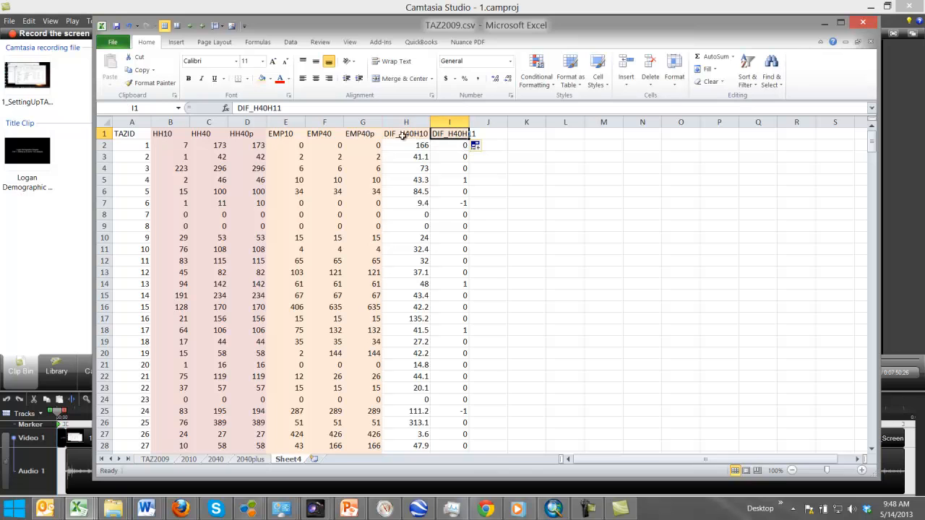
# - Change the header in I1 to DIF_H40pH40 and fit the difference columns' width to their headers
pyautogui.click(278, 108)
pyautogui.press('BackSpace')
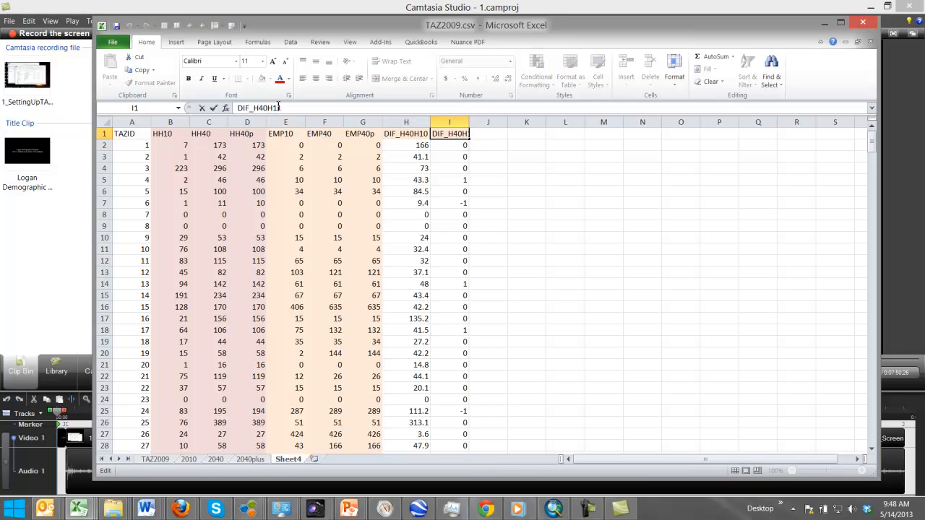
pyautogui.press('Left')
pyautogui.press('Left')
pyautogui.write('p')
pyautogui.press('End')
pyautogui.press('BackSpace')
pyautogui.write('40')
pyautogui.press('Return')
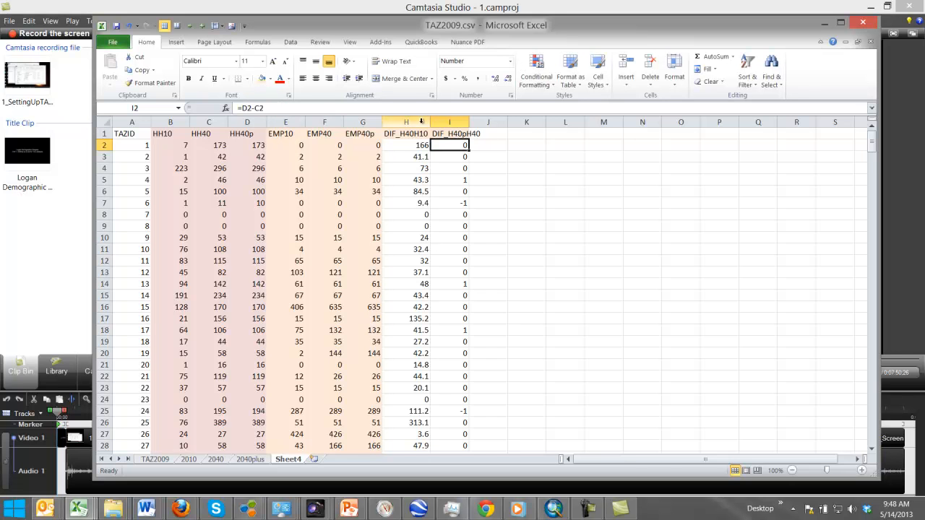
pyautogui.moveTo(406, 122); pyautogui.dragTo(450, 122)
pyautogui.doubleClick(469, 122)
pyautogui.click(455, 143)
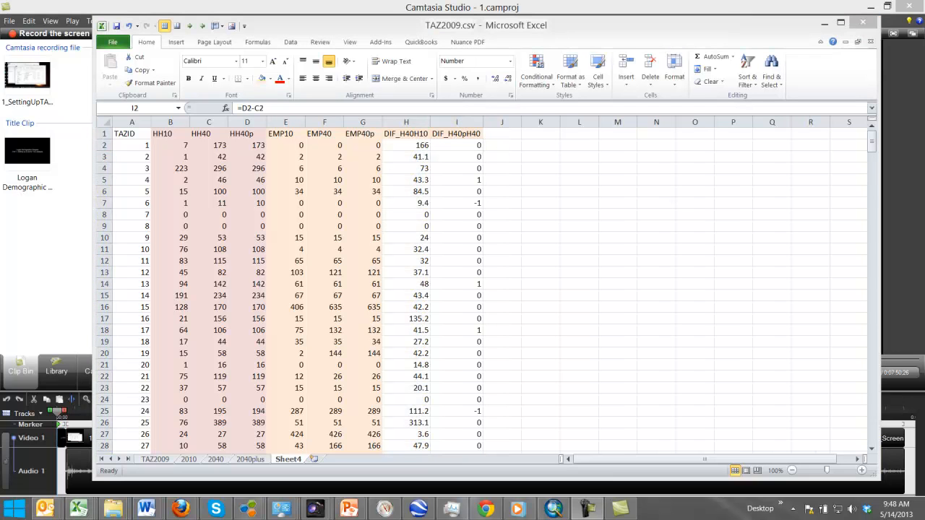
# - Try copying the household difference columns H and I into columns J and K, and clear the pasted contents
pyautogui.click(407, 134)
pyautogui.moveTo(406, 122); pyautogui.dragTo(442, 121)
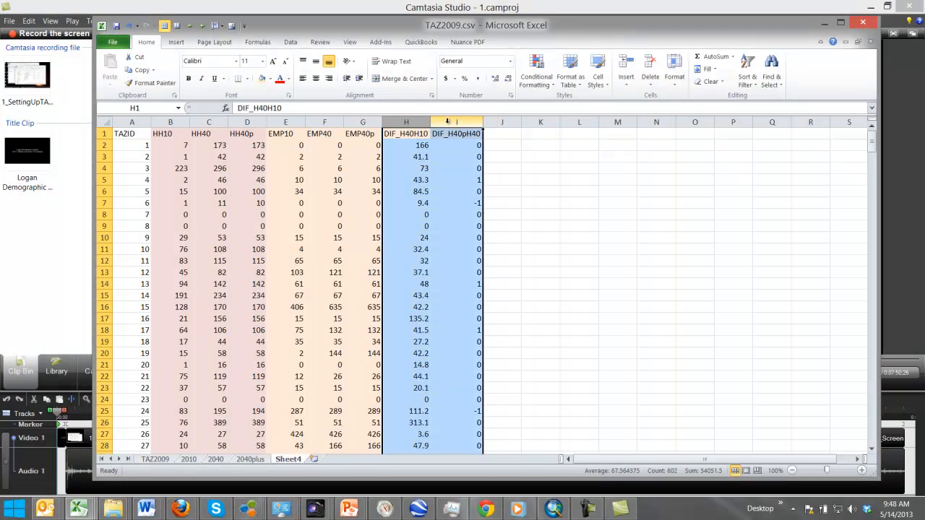
pyautogui.hotkey('ctrl', 'c')
pyautogui.click(506, 134)
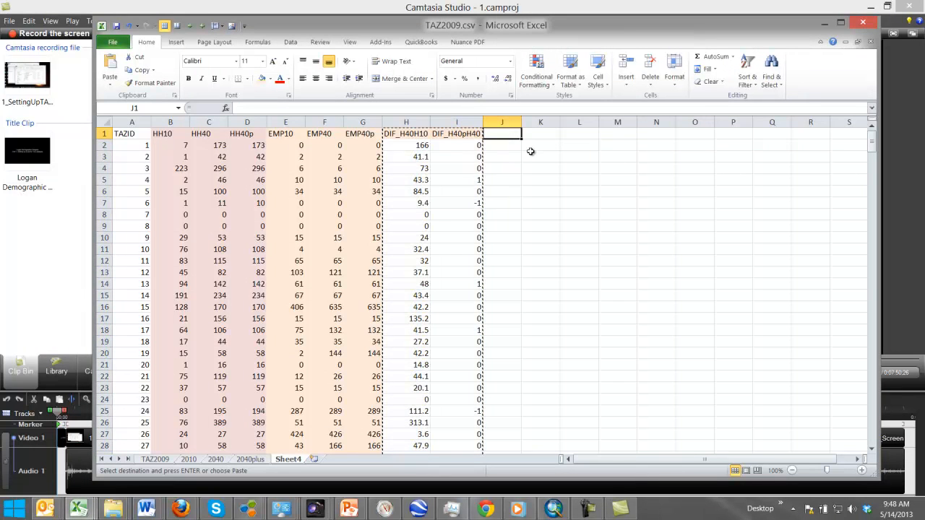
pyautogui.hotkey('ctrl', 'v')
pyautogui.click(515, 147)
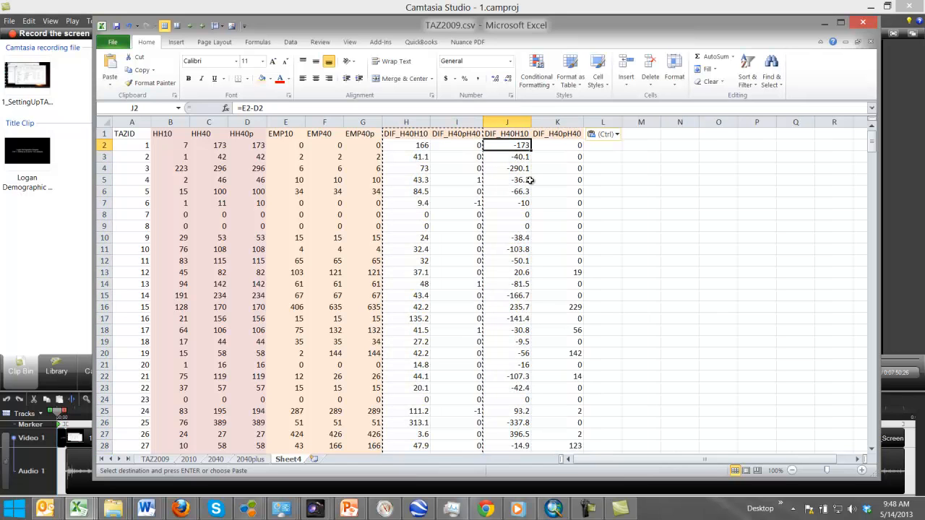
pyautogui.click(257, 108)
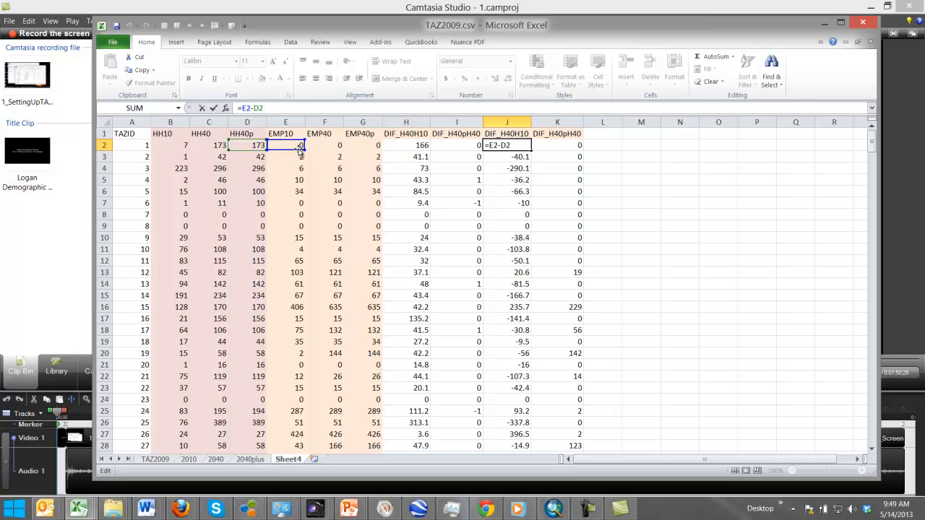
pyautogui.press('Return')
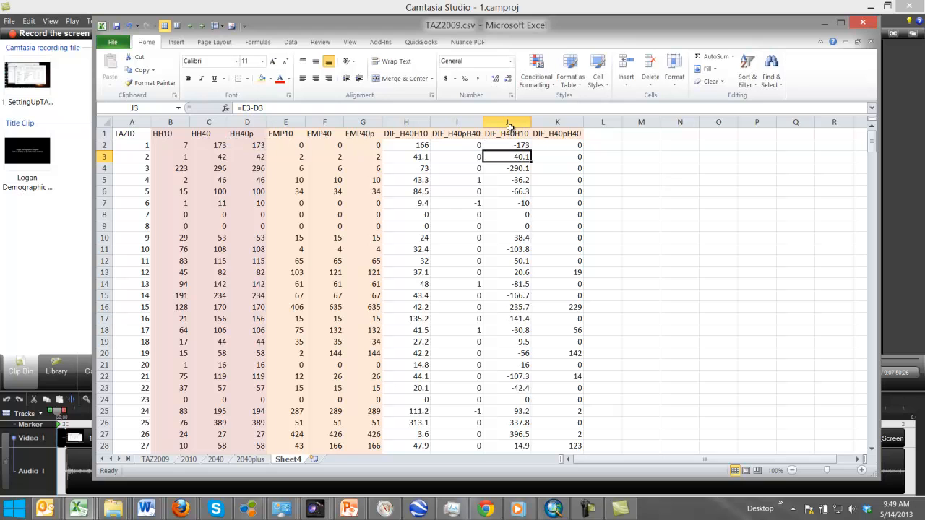
pyautogui.moveTo(510, 128); pyautogui.dragTo(539, 121)
pyautogui.press('Delete')
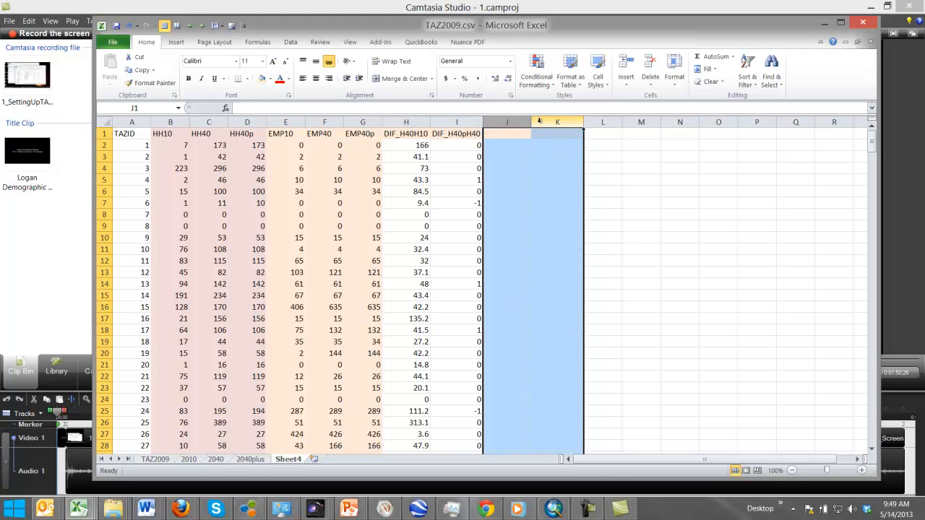
# - Move the household difference columns H and I in front of the EMP10 column and check the formula references in E2
pyautogui.moveTo(402, 123); pyautogui.dragTo(481, 121)
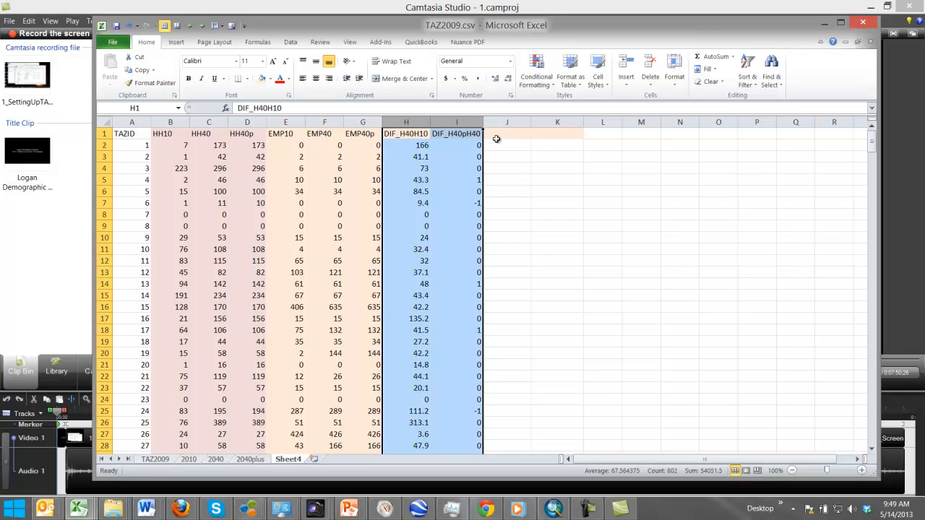
pyautogui.hotkey('ctrl', 'c')
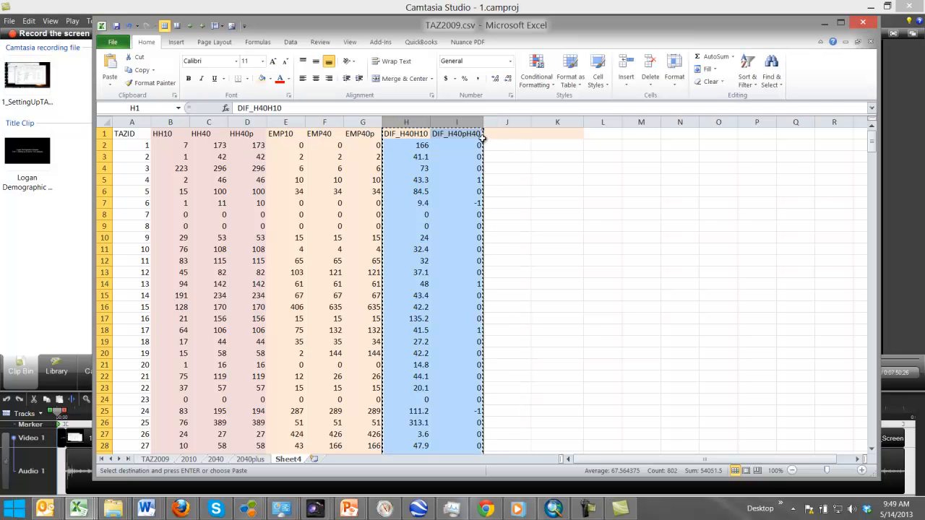
pyautogui.click(279, 123)
pyautogui.rightClick(278, 128)
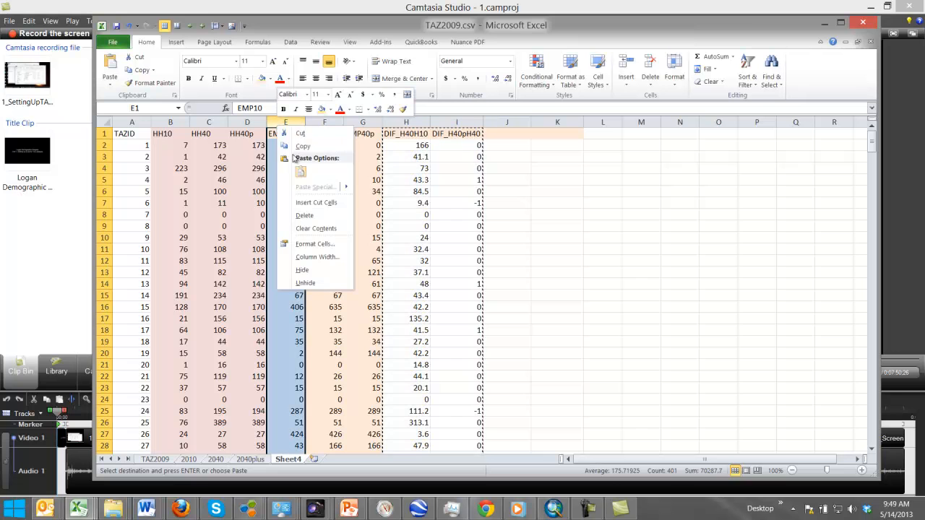
pyautogui.click(311, 204)
pyautogui.click(302, 179)
pyautogui.click(305, 146)
pyautogui.click(274, 109)
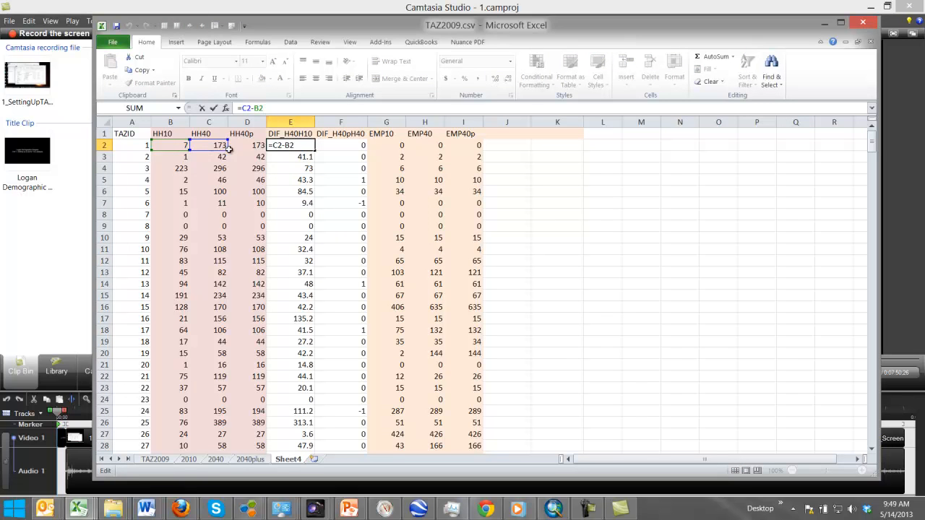
pyautogui.click(288, 167)
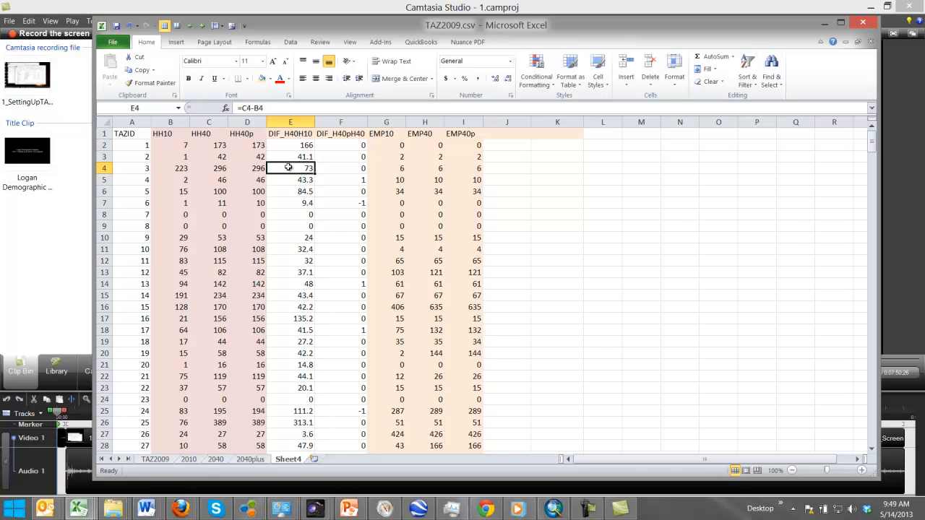
# - Copy the household difference columns E and F into columns J and K, beside the employment data
pyautogui.click(289, 122)
pyautogui.moveTo(289, 122); pyautogui.dragTo(340, 122)
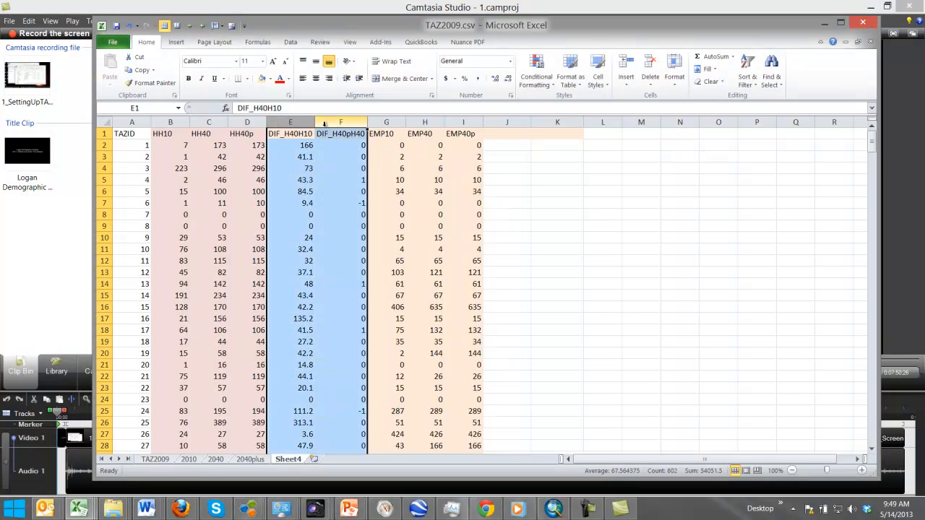
pyautogui.hotkey('ctrl', 'c')
pyautogui.click(506, 133)
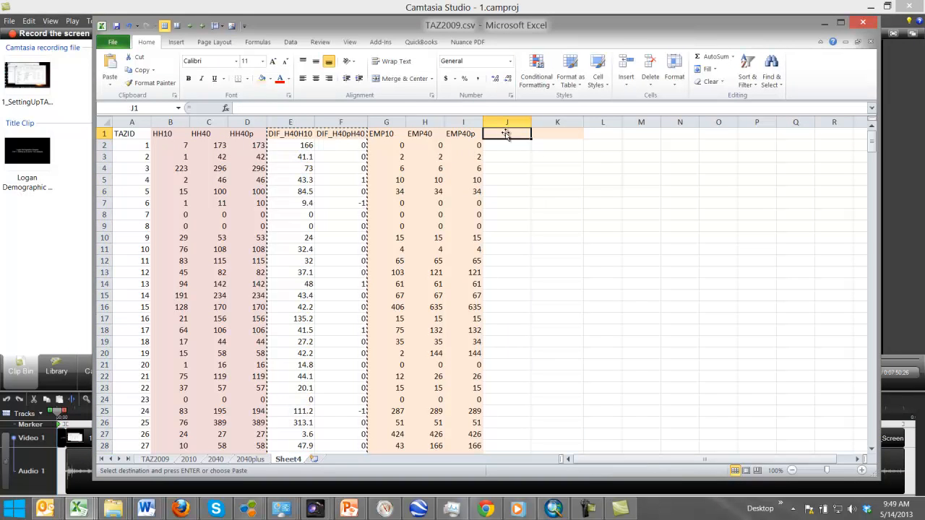
pyautogui.hotkey('ctrl', 'v')
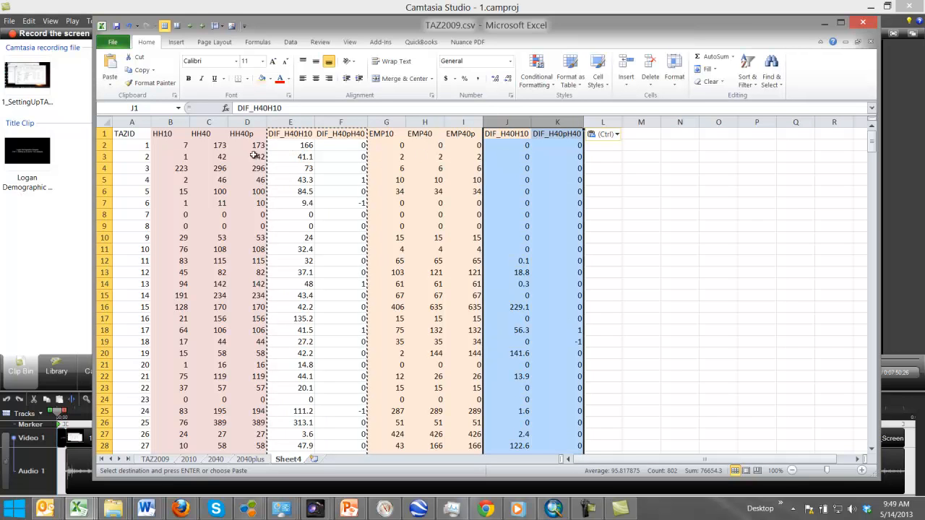
# - Check the cell references of the pasted employment difference formulas in J2 and K2
pyautogui.click(506, 146)
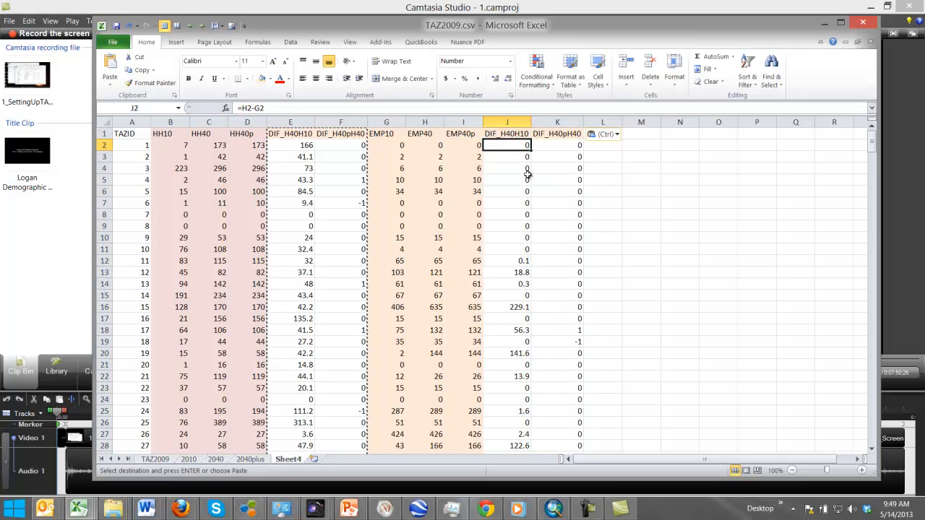
pyautogui.click(303, 109)
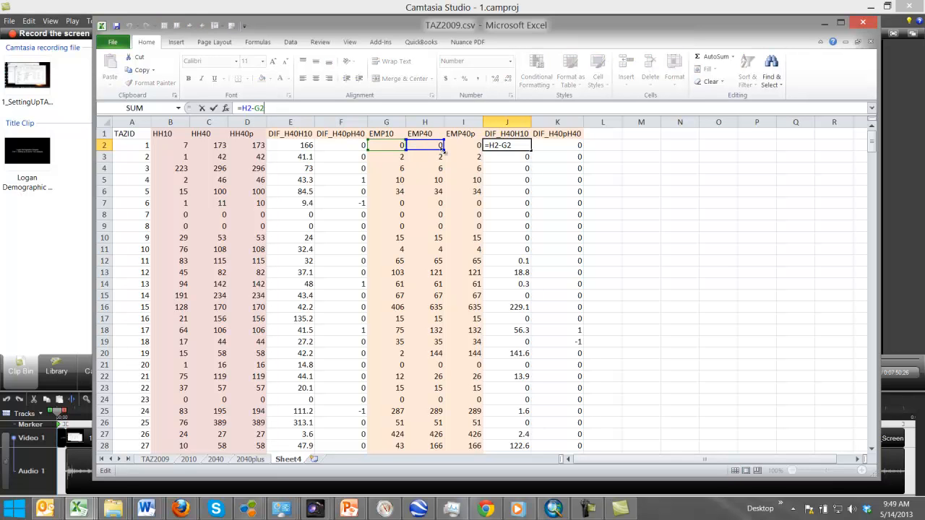
pyautogui.press('Return')
pyautogui.click(561, 145)
pyautogui.click(296, 109)
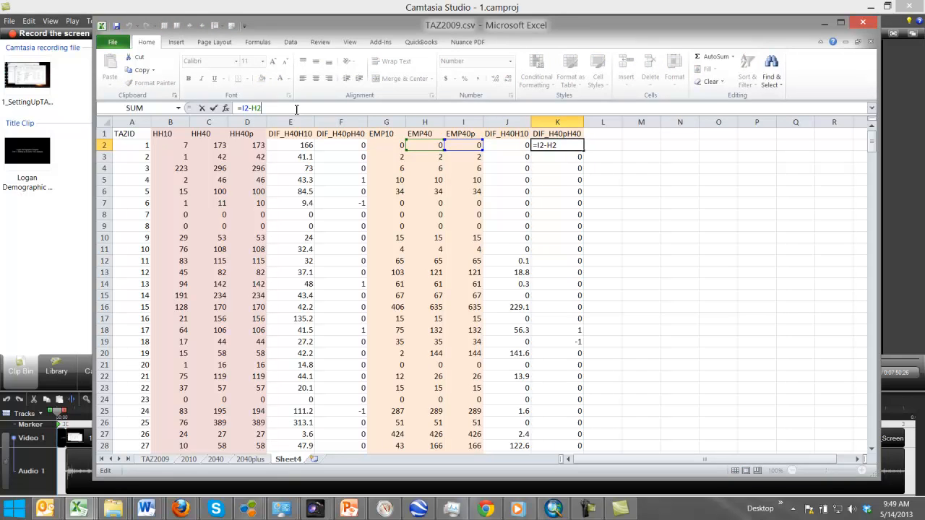
pyautogui.press('Return')
# - Replace every H with E in the headers J1:K1 so they read DIF_E40E10 and DIF_E40pE40
pyautogui.moveTo(507, 134); pyautogui.dragTo(554, 138)
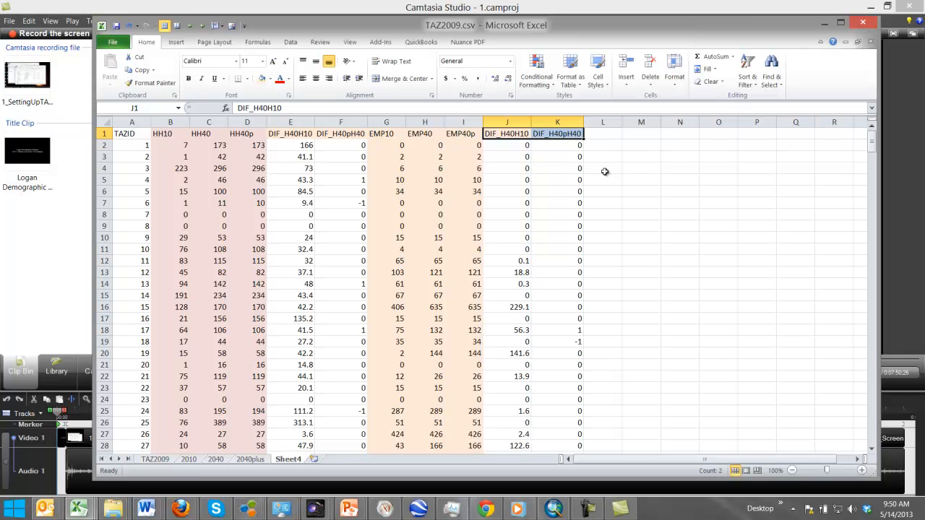
pyautogui.hotkey('ctrl', 'h')
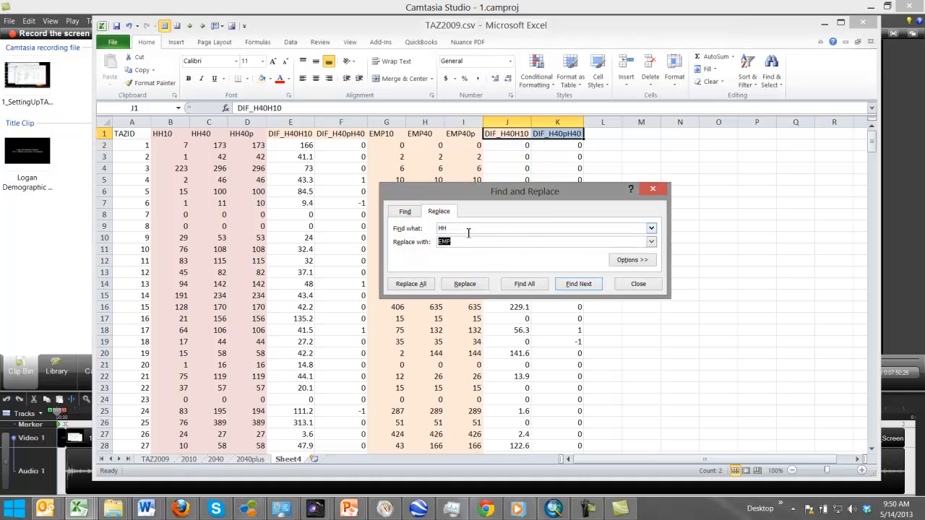
pyautogui.moveTo(475, 229); pyautogui.dragTo(410, 231)
pyautogui.write('H')
pyautogui.press('Tab')
pyautogui.write('E')
pyautogui.click(413, 284)
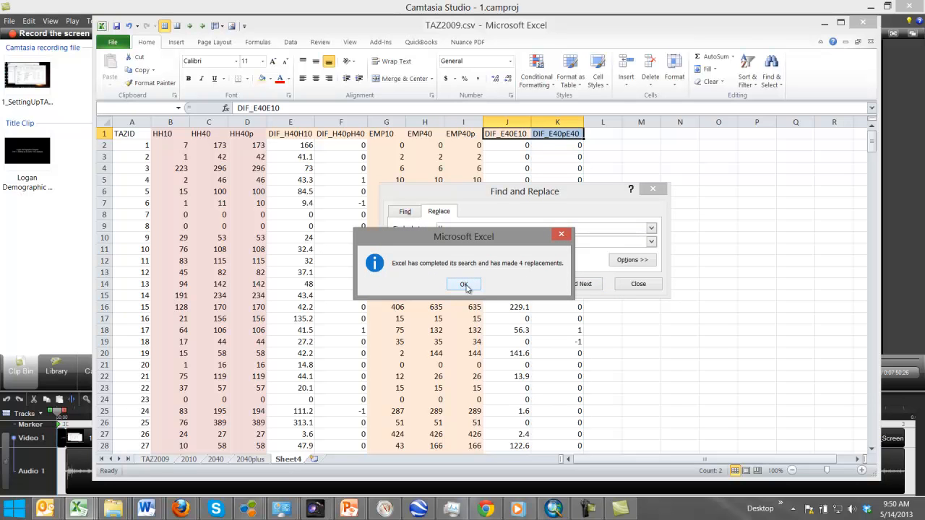
pyautogui.click(464, 286)
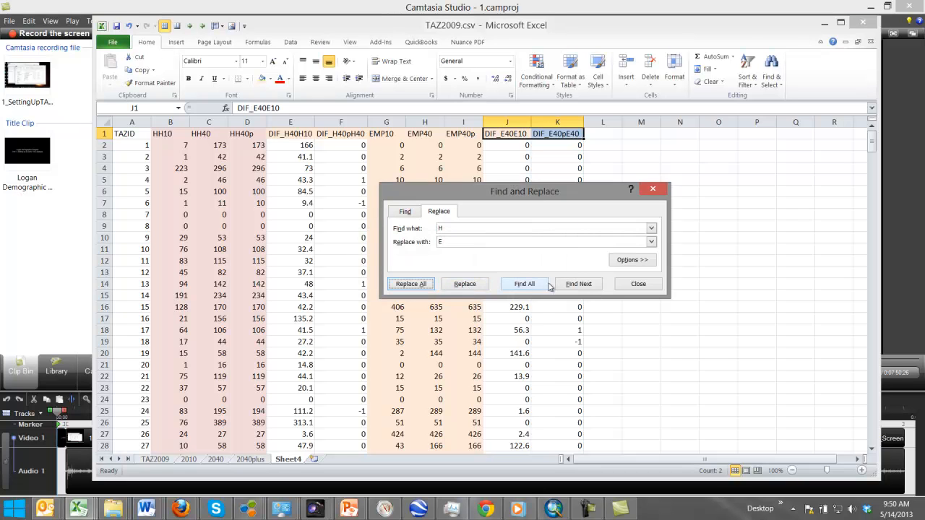
pyautogui.click(637, 284)
pyautogui.click(517, 168)
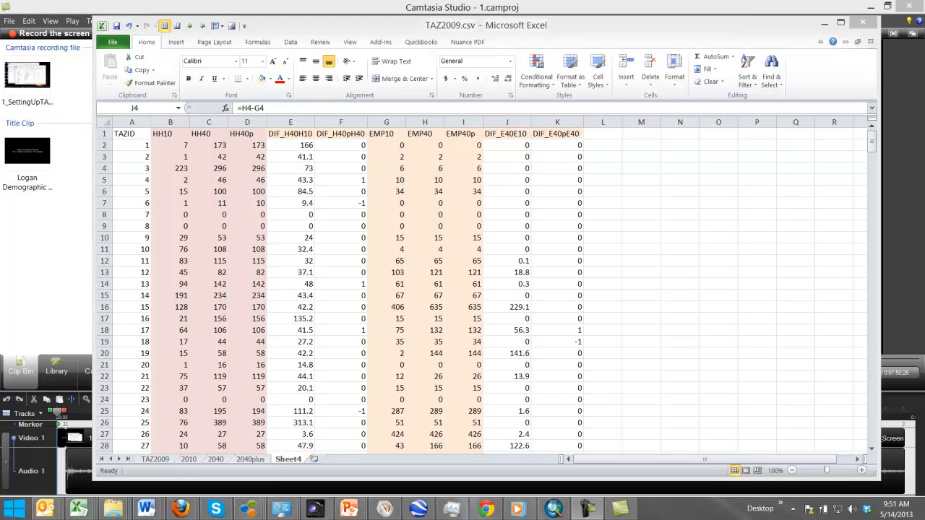
# - Insert two blank columns before the EMP10 column
pyautogui.click(382, 121)
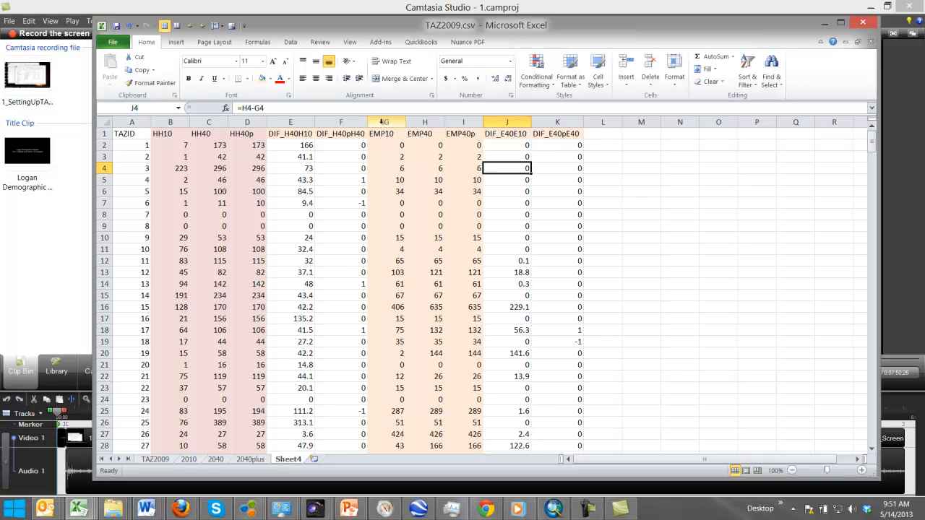
pyautogui.moveTo(378, 123); pyautogui.dragTo(416, 124)
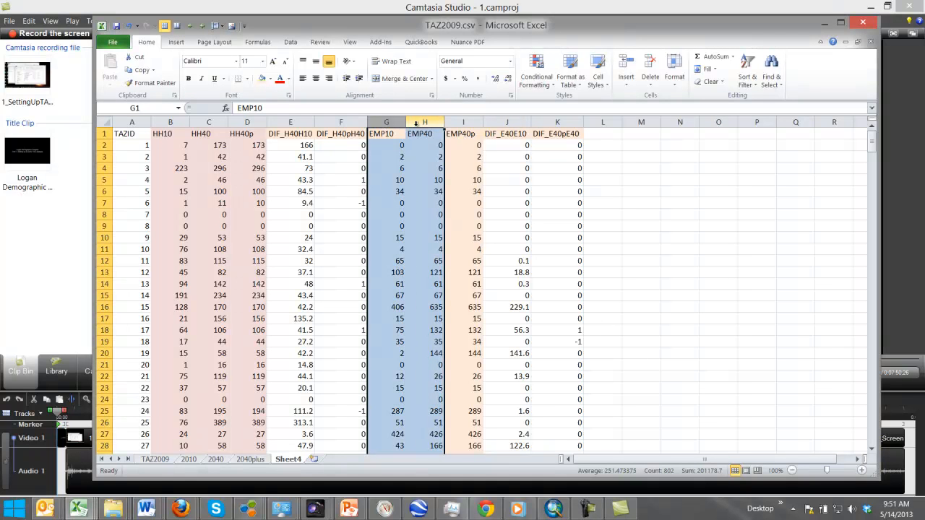
pyautogui.rightClick(416, 124)
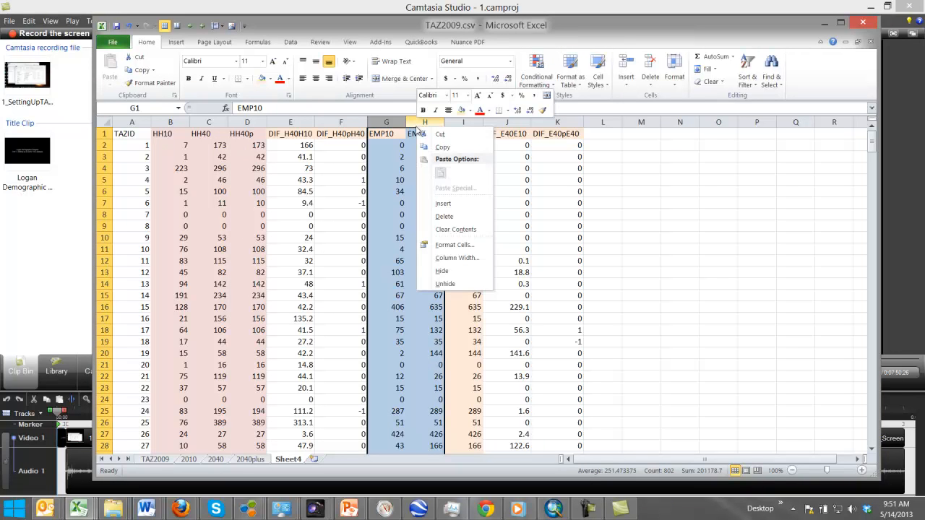
pyautogui.click(438, 205)
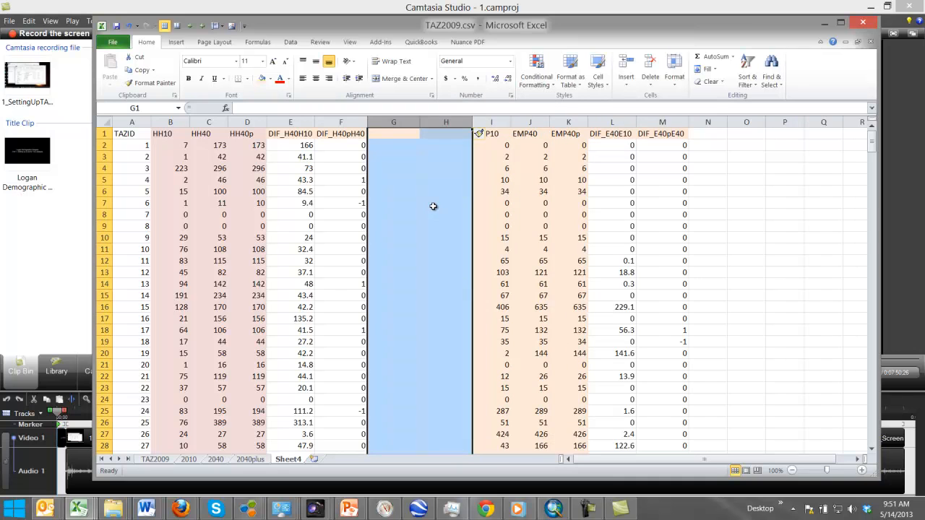
# - Enter the formula =E2/B2 in cell G2 to divide the 2010–2040 household difference by the 2010 households
pyautogui.click(387, 146)
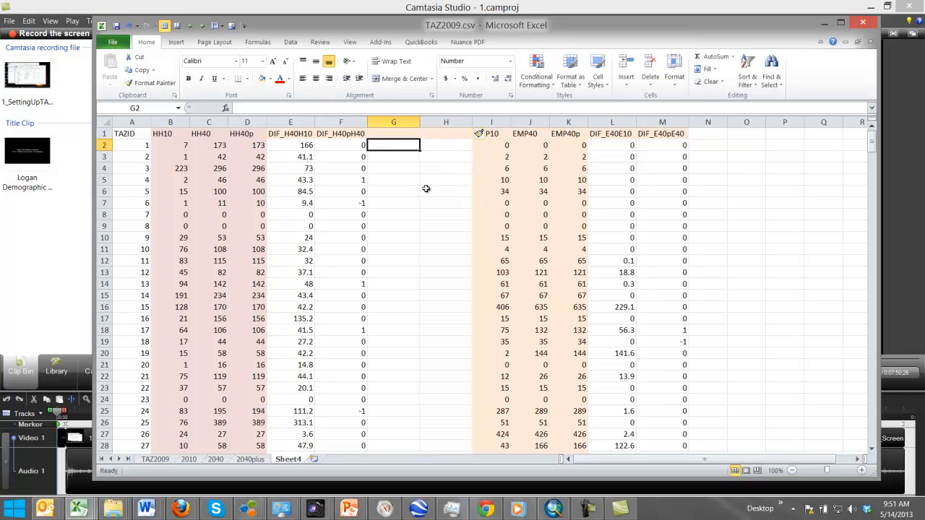
pyautogui.write('=')
pyautogui.click(309, 146)
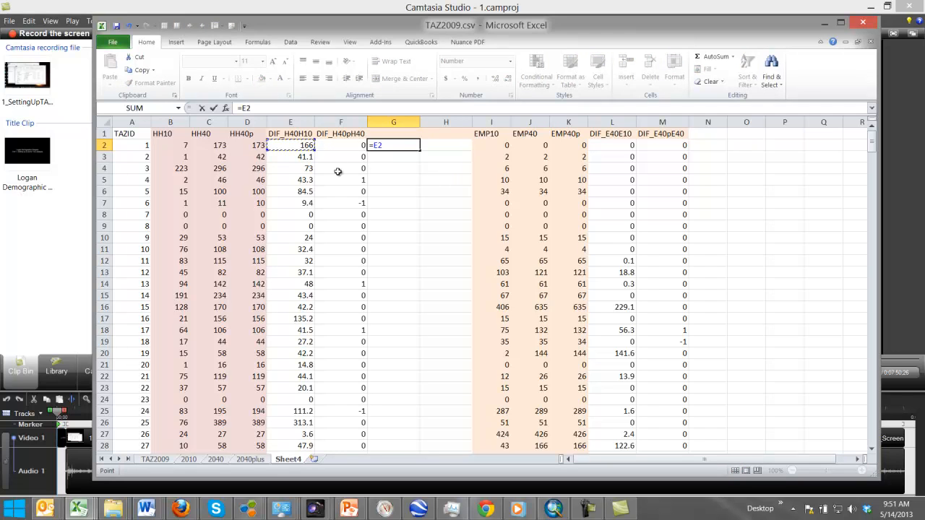
pyautogui.write('/')
pyautogui.click(176, 146)
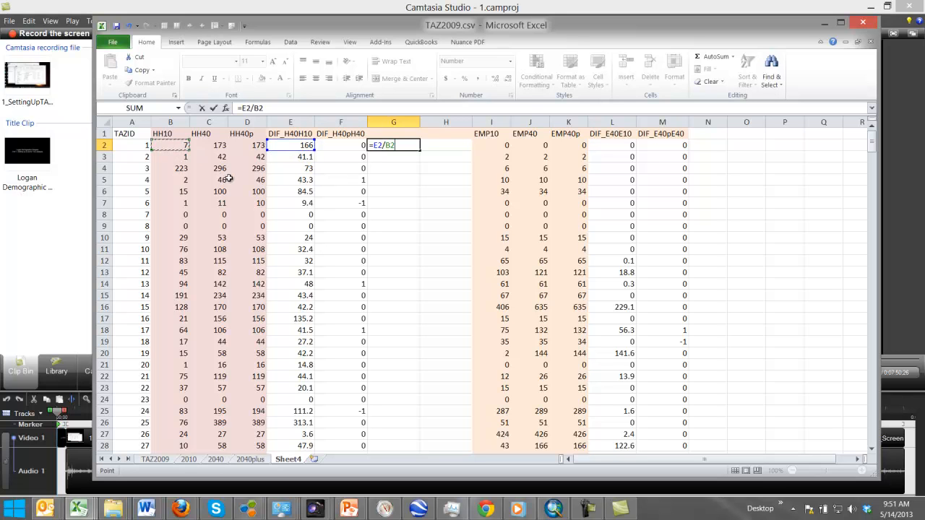
pyautogui.press('Return')
# - Format G2 as a percentage and fill its formula down column G for all TAZ rows
pyautogui.click(409, 145)
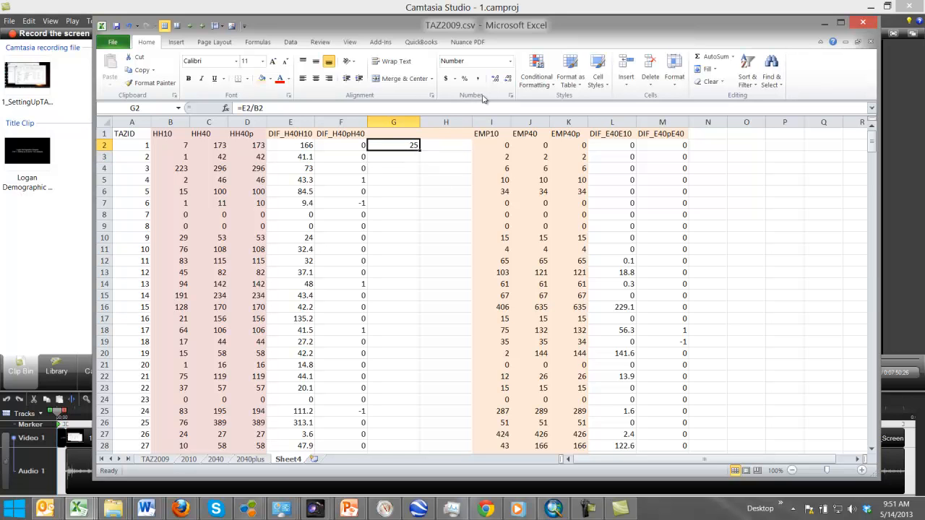
pyautogui.click(465, 79)
pyautogui.doubleClick(419, 150)
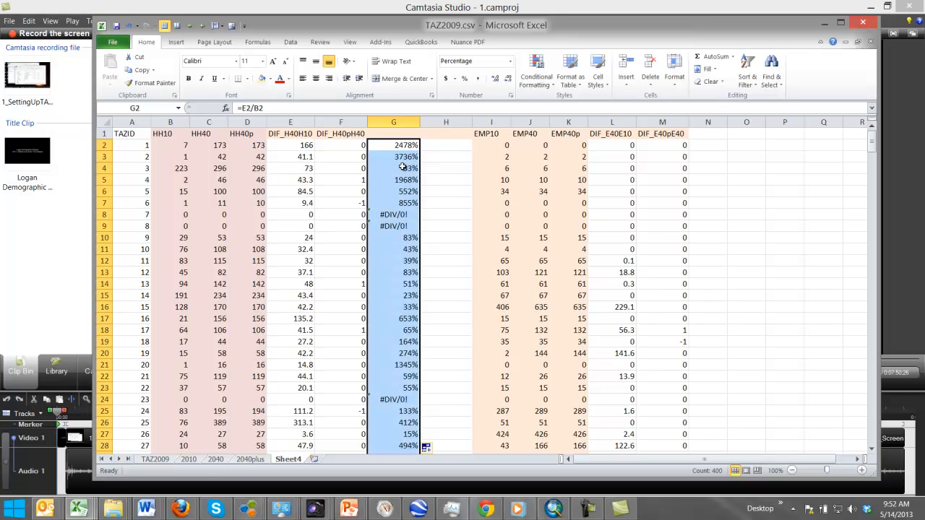
# - Review the G2 percentage formula and the HH40 value in C2, and extend the G2 formula into H2
pyautogui.click(403, 146)
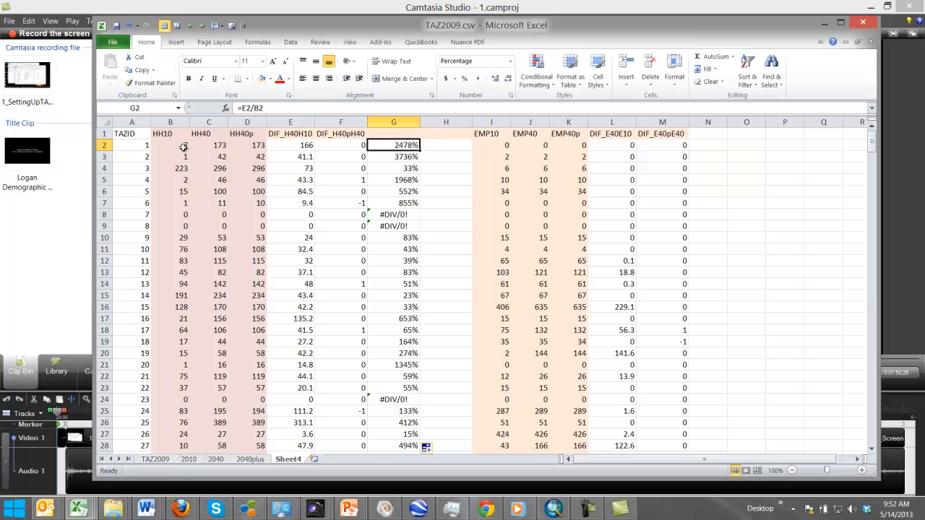
pyautogui.click(217, 145)
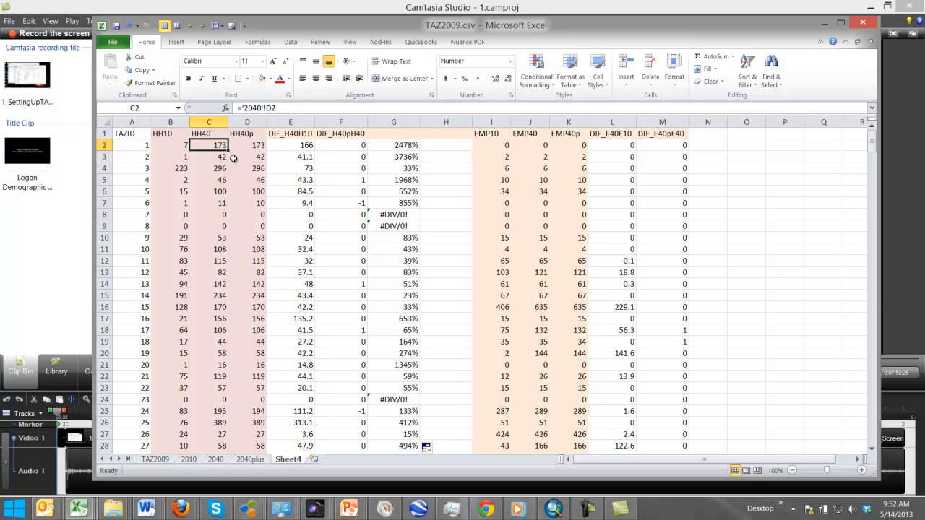
pyautogui.click(402, 148)
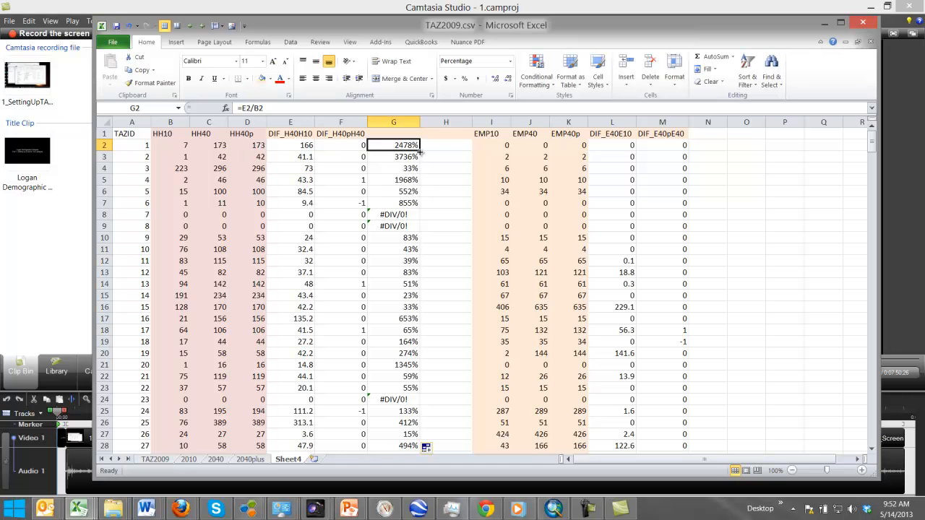
pyautogui.moveTo(419, 151); pyautogui.dragTo(466, 152)
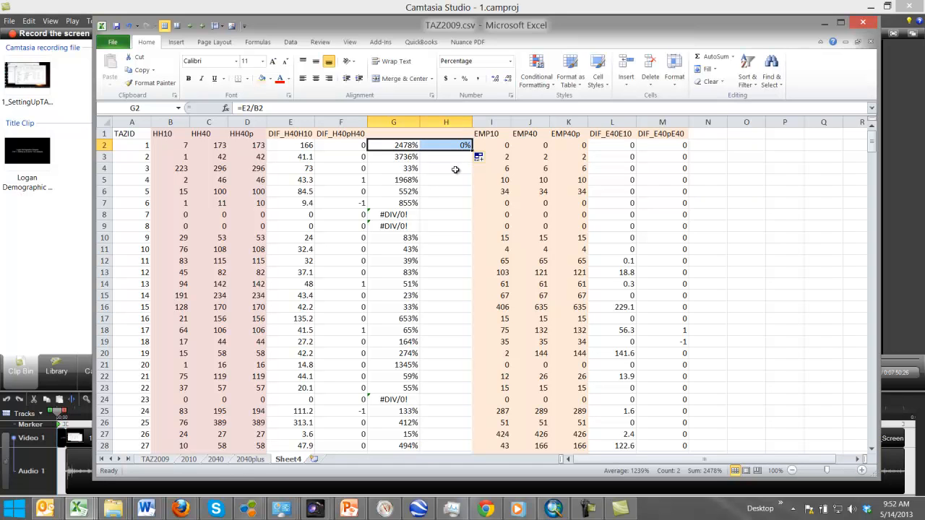
# - Check the formula =F2/C2 in H2 and fill it down column H for all TAZ rows
pyautogui.click(457, 148)
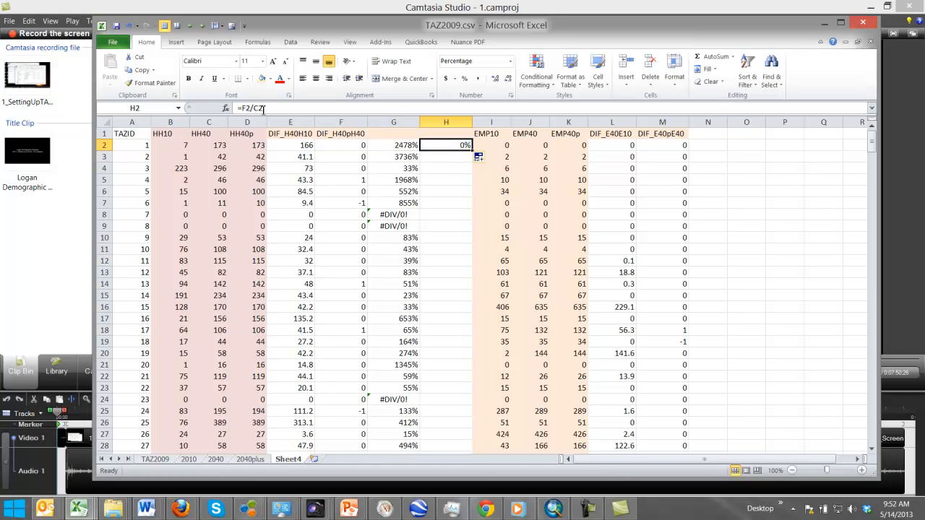
pyautogui.press('F2')
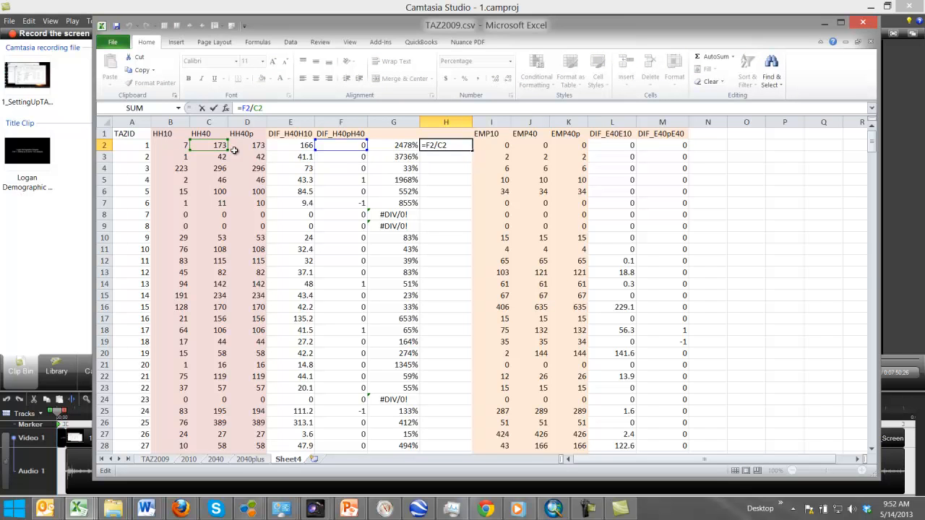
pyautogui.press('Escape')
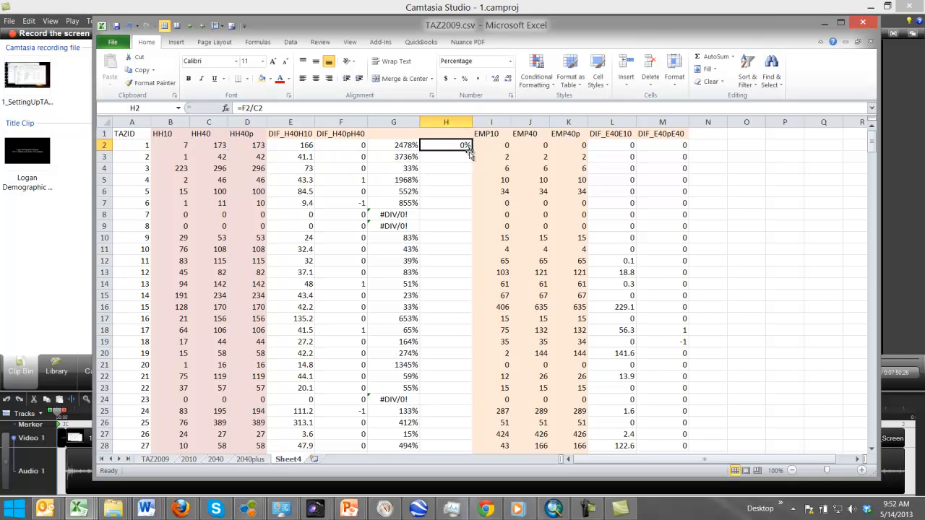
pyautogui.doubleClick(472, 150)
pyautogui.click(394, 216)
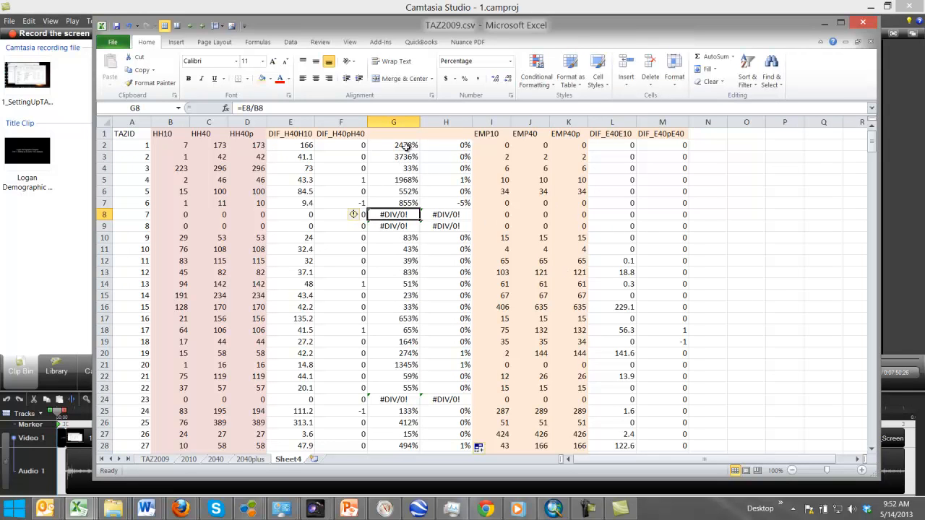
# - Change the G2 formula to =IF(B2 = 0, 0, E2/B2) so that rows with zero 2010 households return 0
pyautogui.click(406, 147)
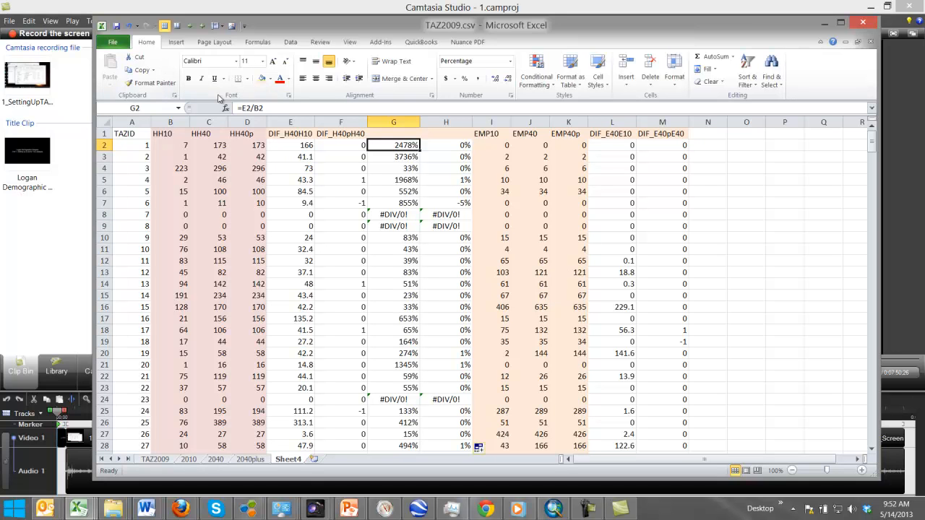
pyautogui.click(244, 110)
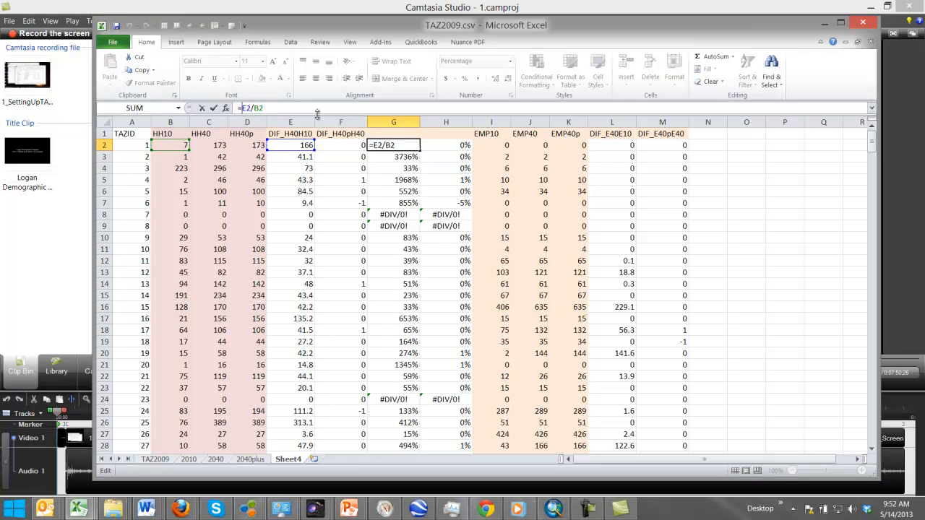
pyautogui.write('if')
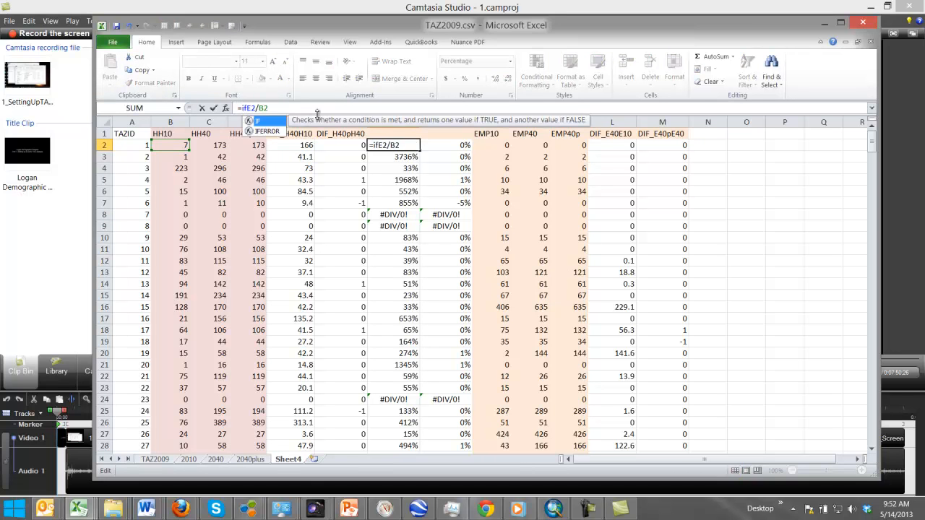
pyautogui.write('(')
pyautogui.moveTo(280, 108); pyautogui.dragTo(261, 109)
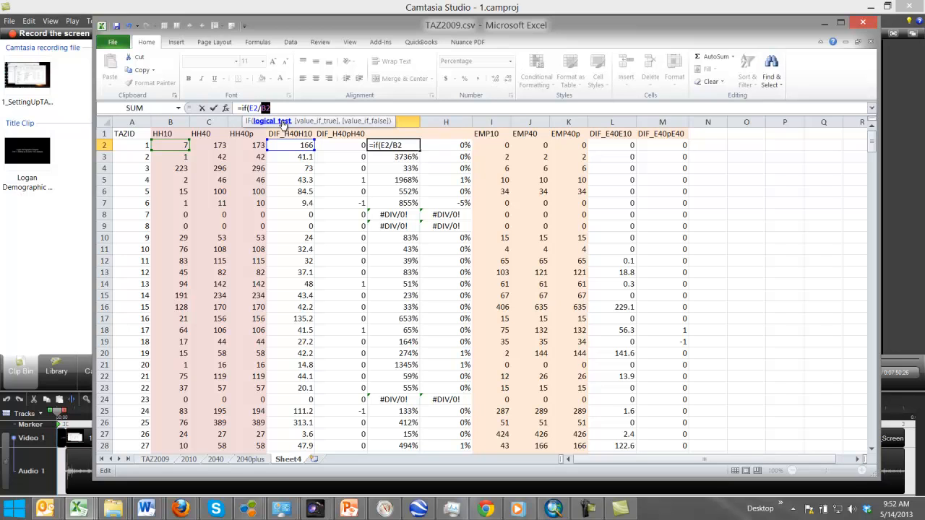
pyautogui.click(250, 110)
pyautogui.write('B2')
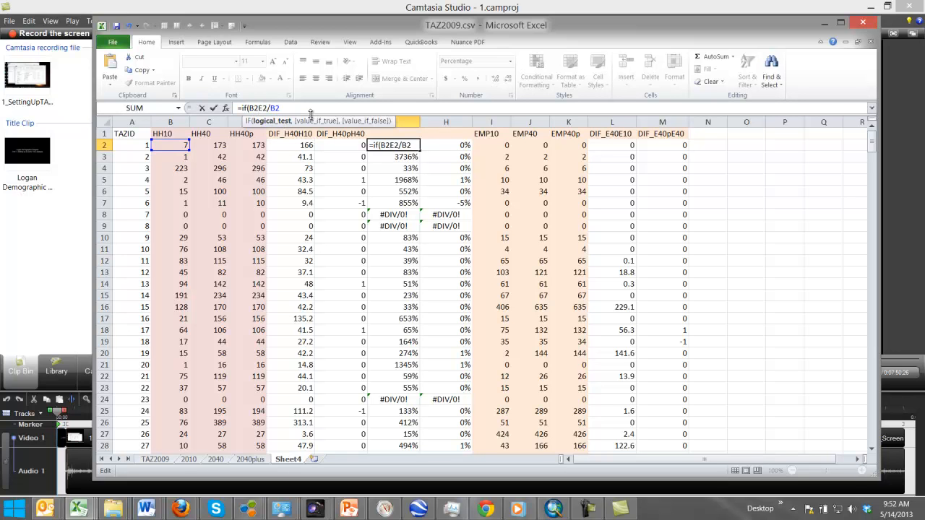
pyautogui.write(' = 0, ')
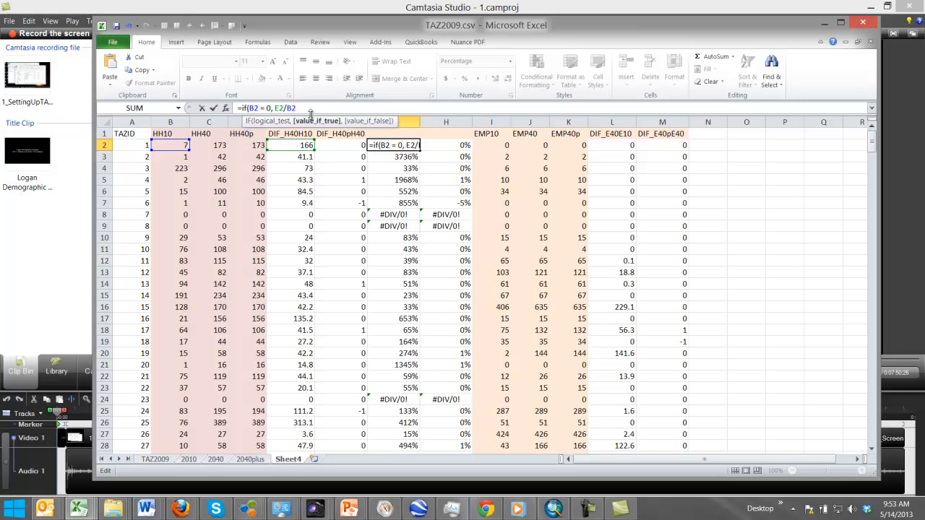
pyautogui.write('0,')
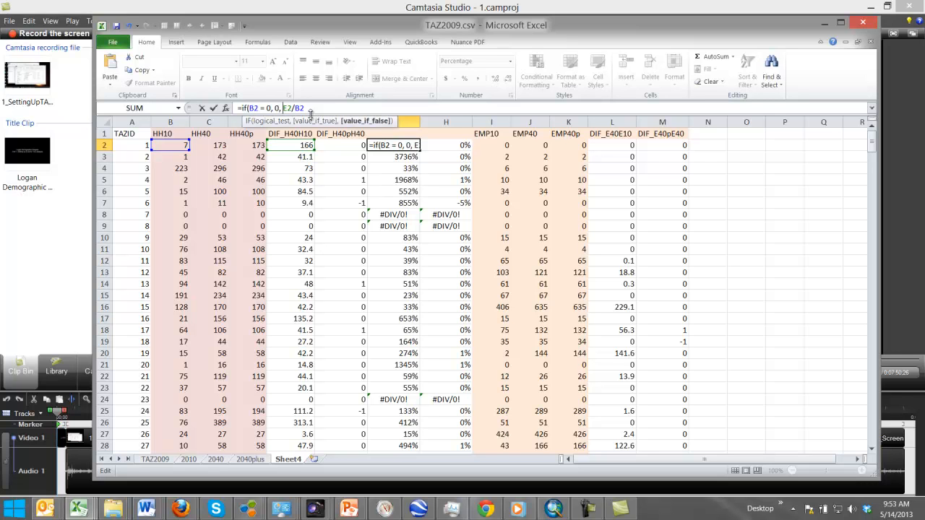
pyautogui.click(334, 108)
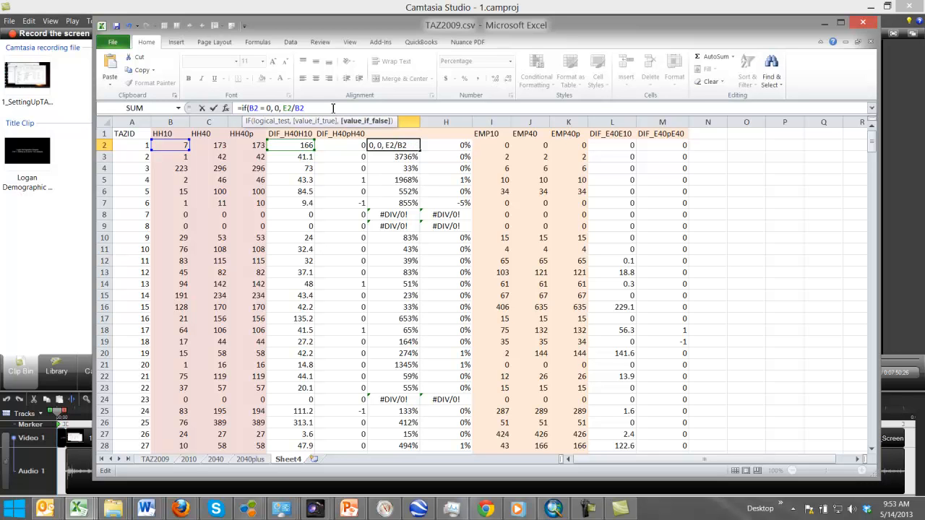
pyautogui.press('Return')
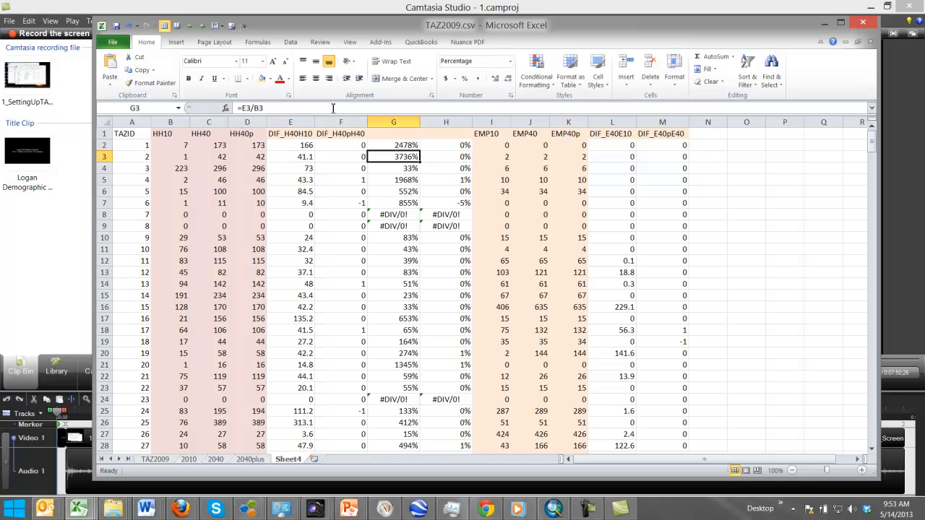
# - Fill the G2 IF formula down column G for all TAZ rows and check G8
pyautogui.click(415, 146)
pyautogui.doubleClick(421, 151)
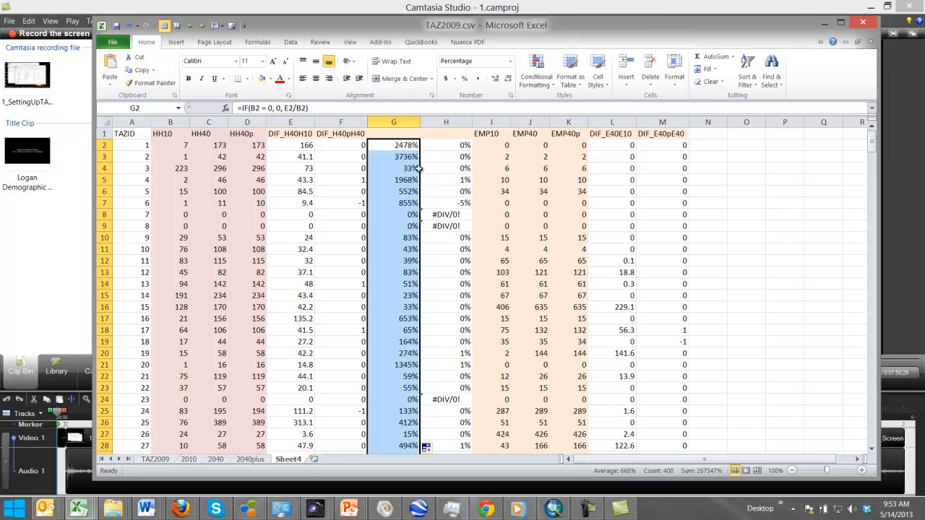
pyautogui.click(409, 216)
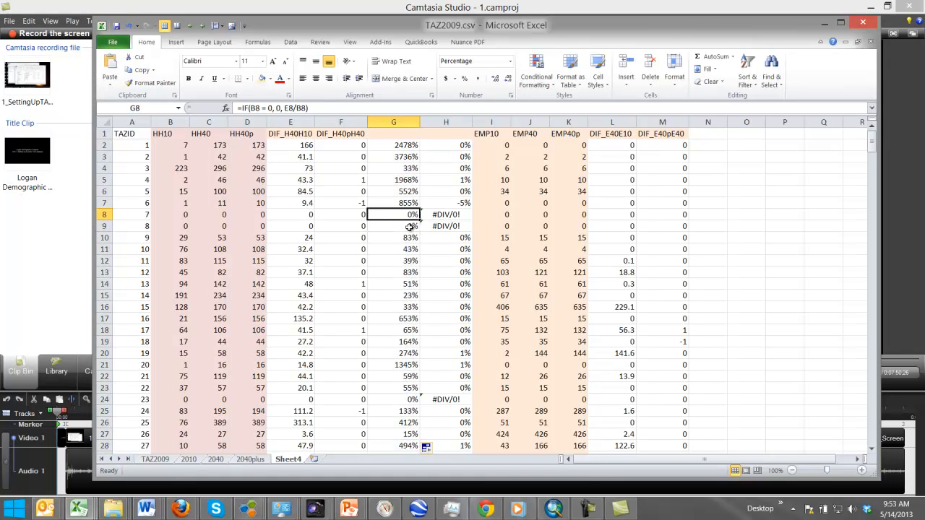
# - Extend the G2 IF formula into H2 and fill it down column H for all TAZ rows
pyautogui.click(399, 146)
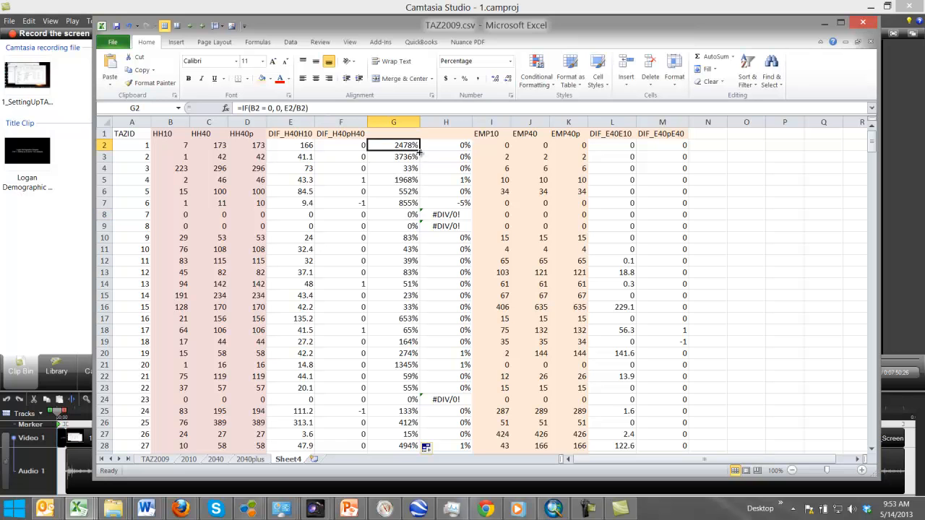
pyautogui.click(457, 159)
pyautogui.click(460, 146)
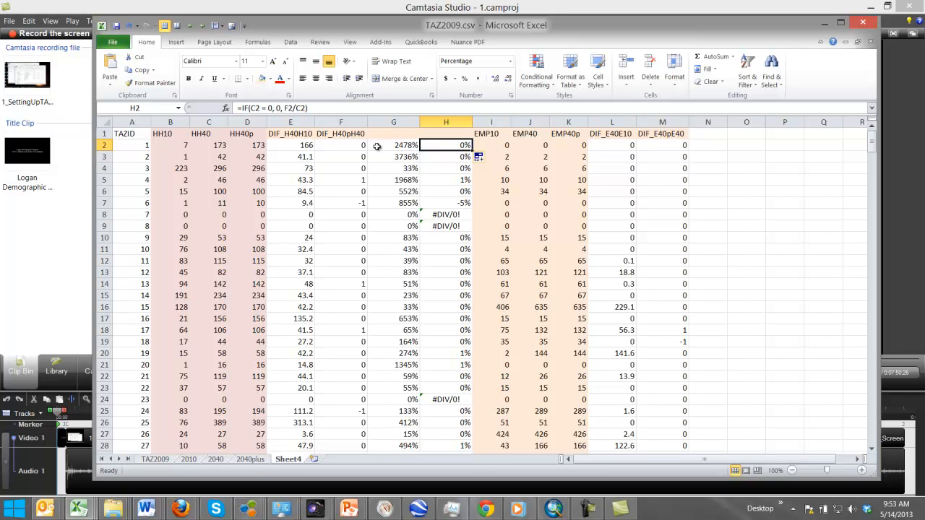
pyautogui.doubleClick(472, 150)
pyautogui.click(463, 204)
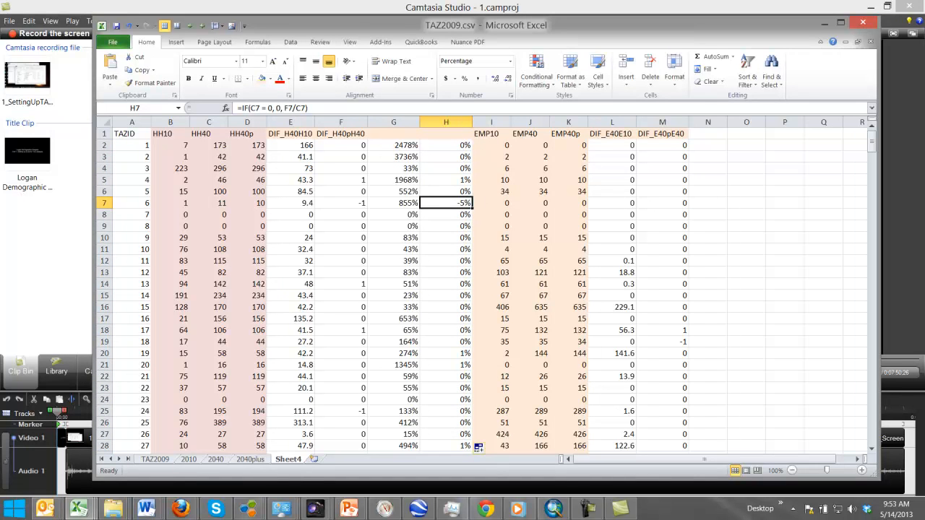
# - Examine the household percentages in columns G and H against the HH10, HH40 and difference values in the first TAZ rows
pyautogui.press('F10')
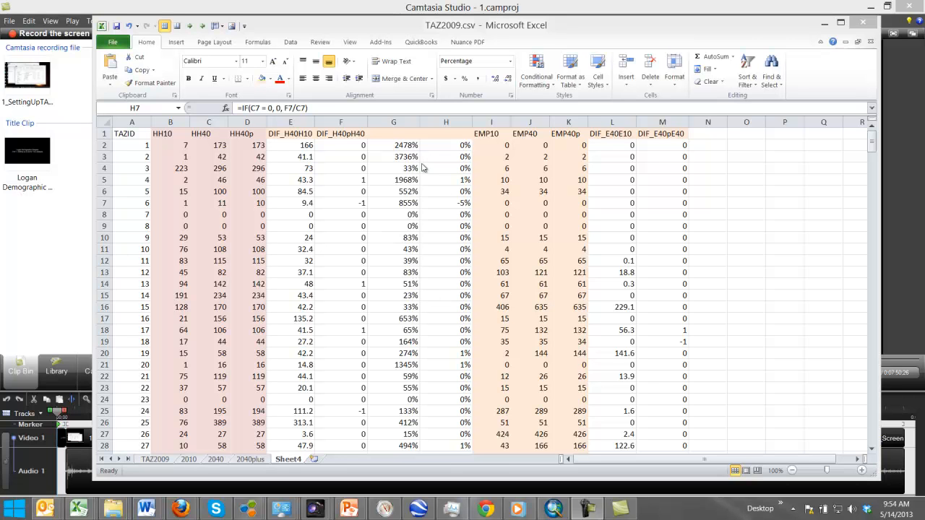
pyautogui.click(403, 154)
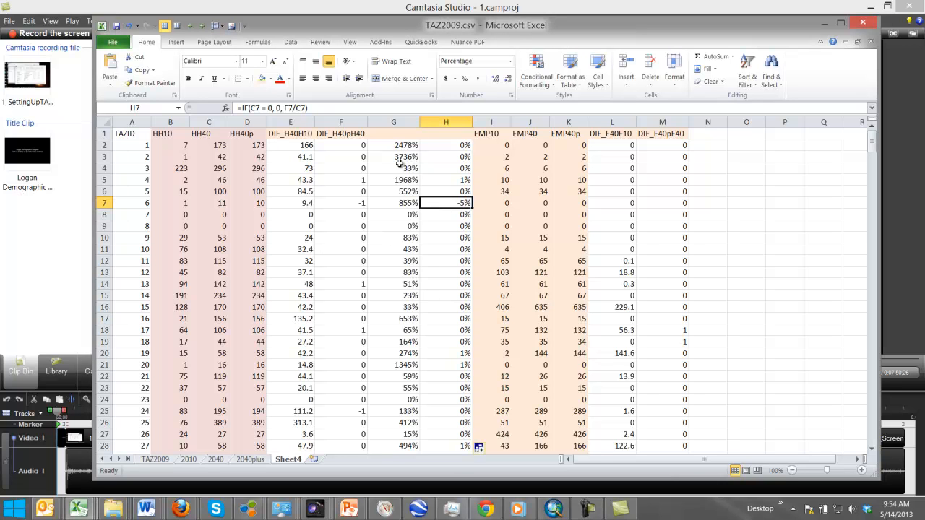
pyautogui.click(412, 167)
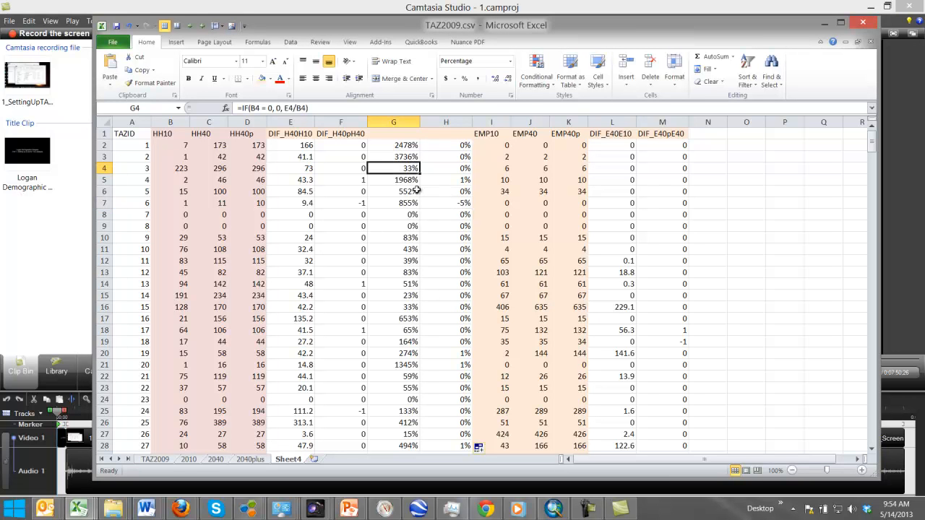
pyautogui.click(175, 150)
pyautogui.click(212, 149)
pyautogui.click(180, 188)
pyautogui.click(214, 188)
pyautogui.click(177, 195)
pyautogui.click(223, 194)
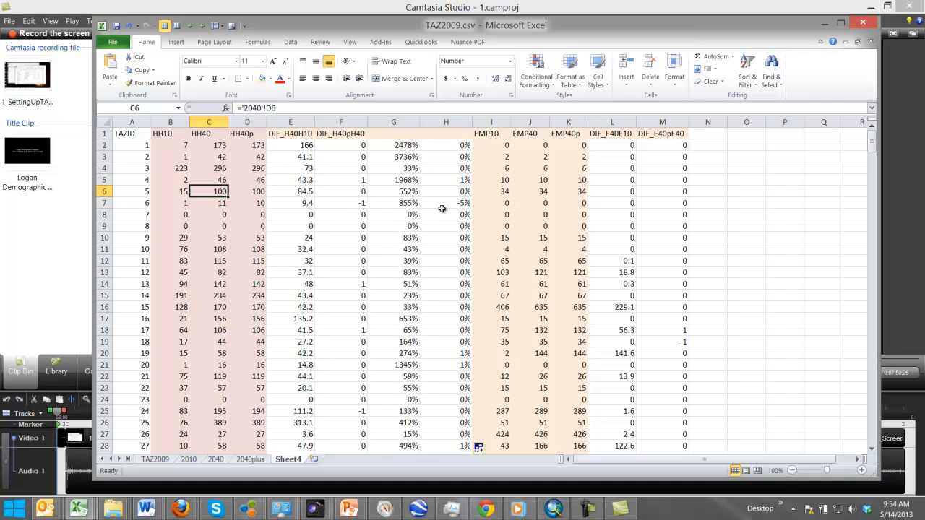
pyautogui.click(404, 192)
pyautogui.click(461, 205)
pyautogui.click(402, 201)
pyautogui.click(355, 203)
pyautogui.click(302, 202)
pyautogui.click(330, 203)
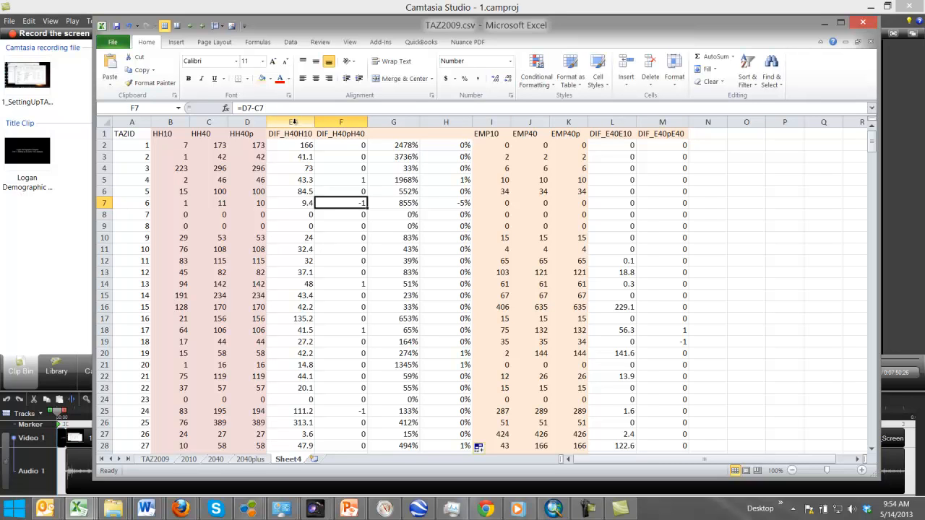
# - Add a Less Than -1 highlight rule with Light Red Fill with Dark Red Text to the DIF_H40H10 and DIF_H40pH40 columns
pyautogui.click(294, 122)
pyautogui.moveTo(293, 122); pyautogui.dragTo(349, 123)
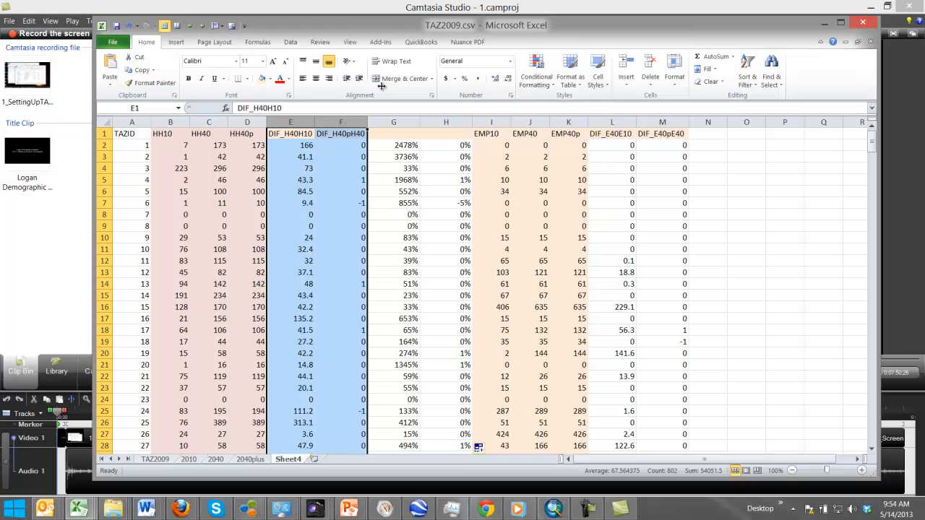
pyautogui.click(553, 89)
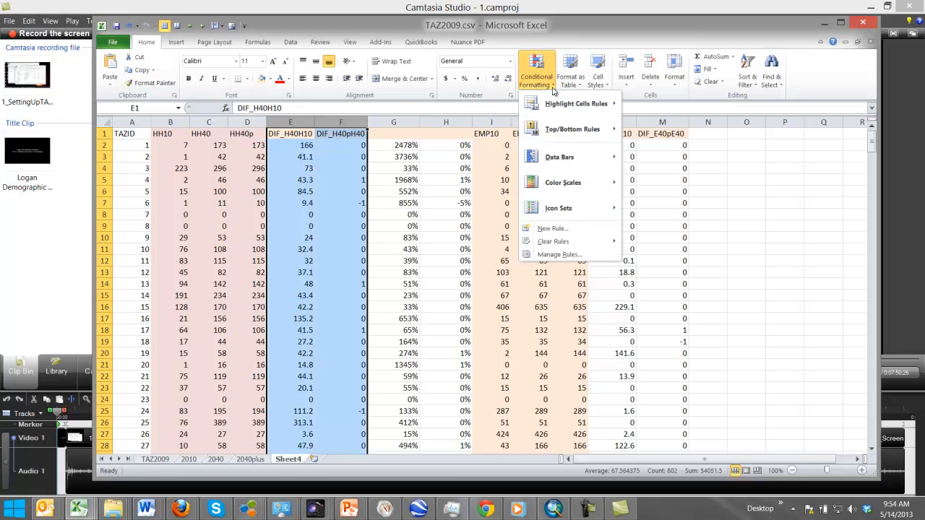
pyautogui.moveTo(562, 112)
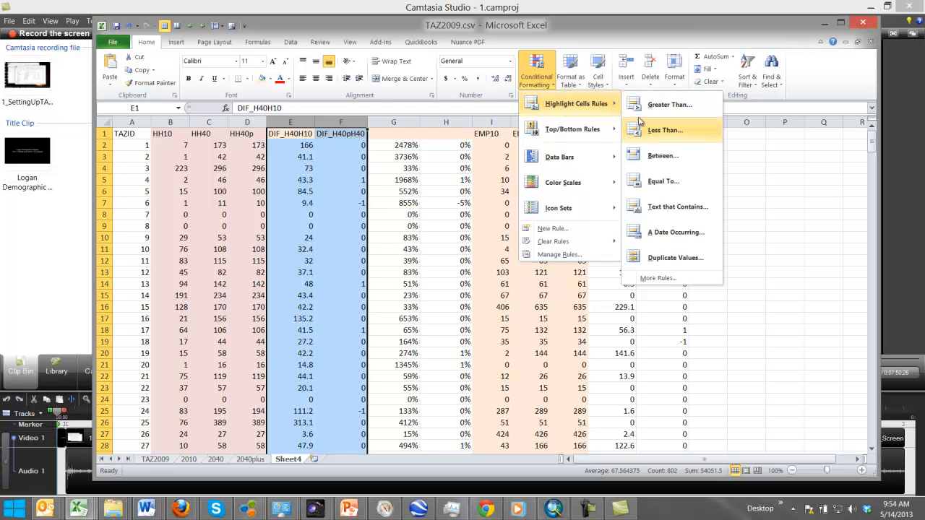
pyautogui.click(657, 132)
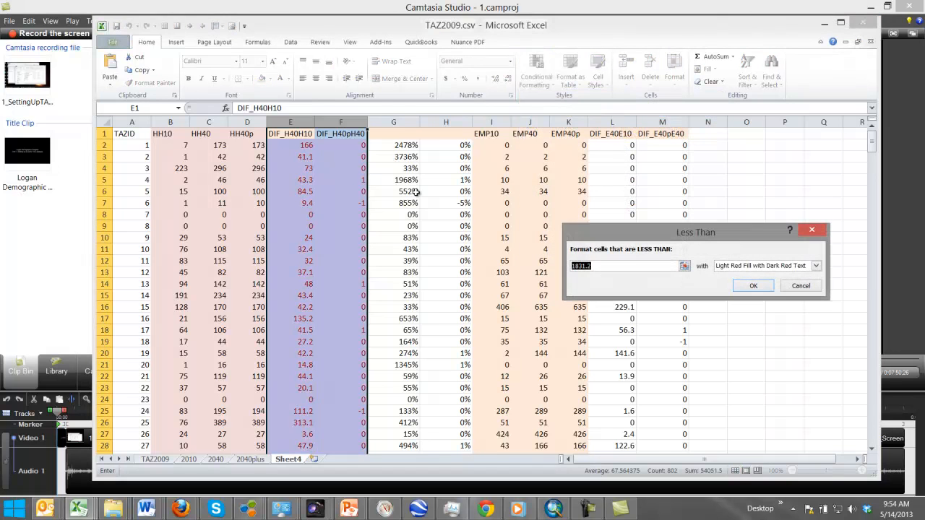
pyautogui.write('0')
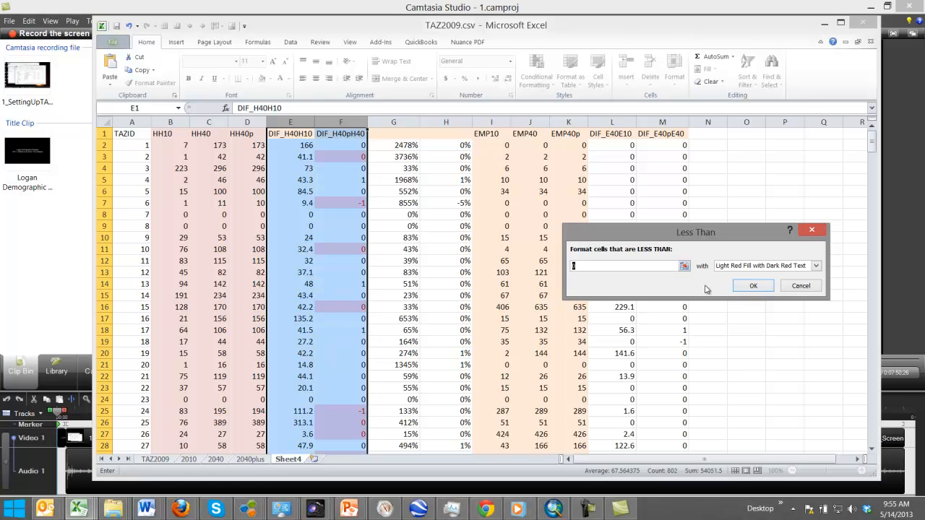
pyautogui.write('-')
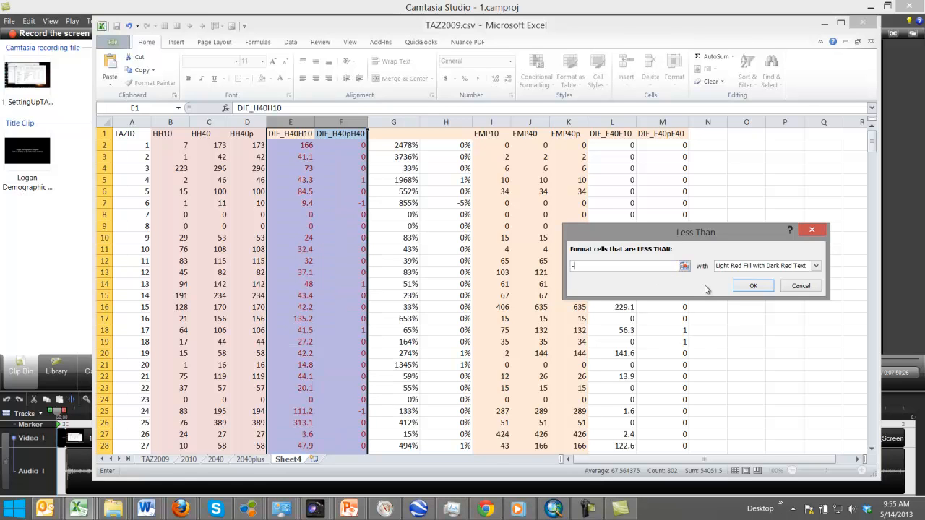
pyautogui.write('1')
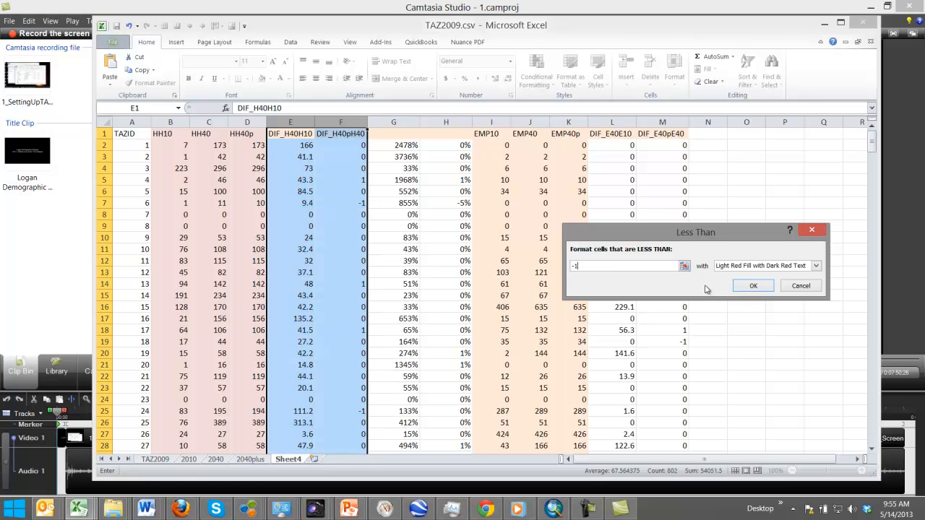
pyautogui.click(754, 286)
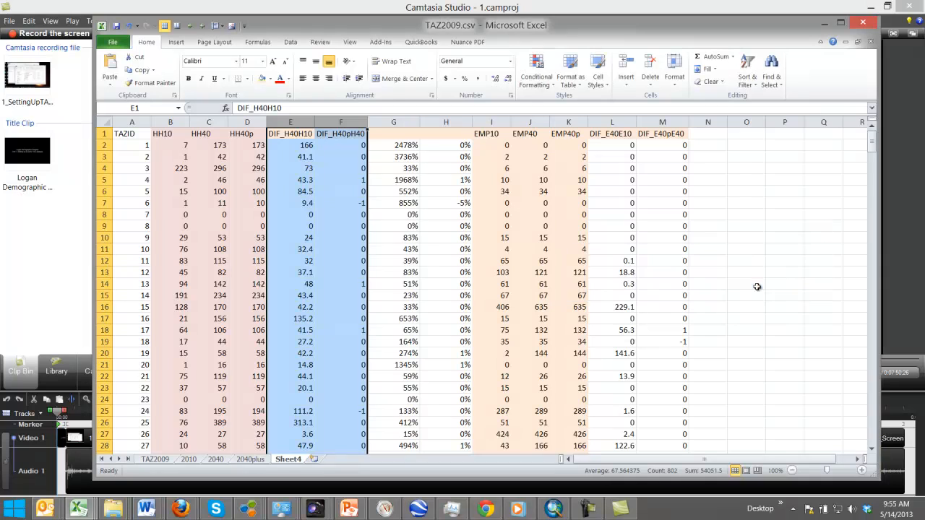
pyautogui.click(348, 217)
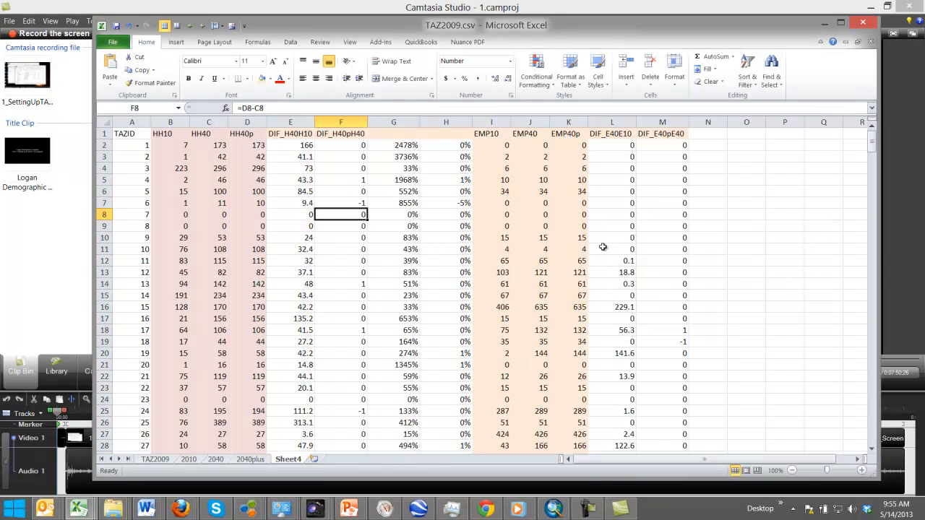
pyautogui.click(361, 203)
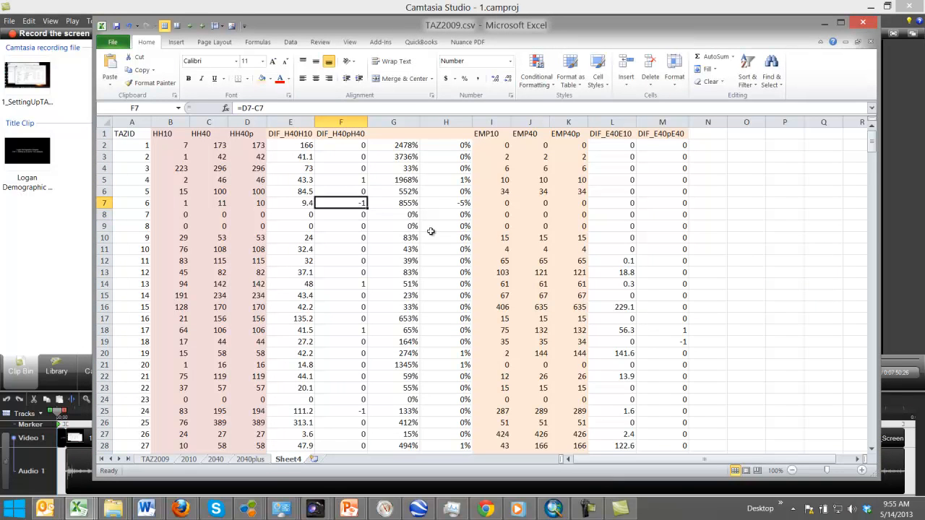
pyautogui.moveTo(873, 143); pyautogui.dragTo(873, 142)
# - Change the highlight rule on the DIF_H40H10 and DIF_H40pH40 columns to cell values less than or equal to -1
pyautogui.moveTo(289, 122); pyautogui.dragTo(340, 123)
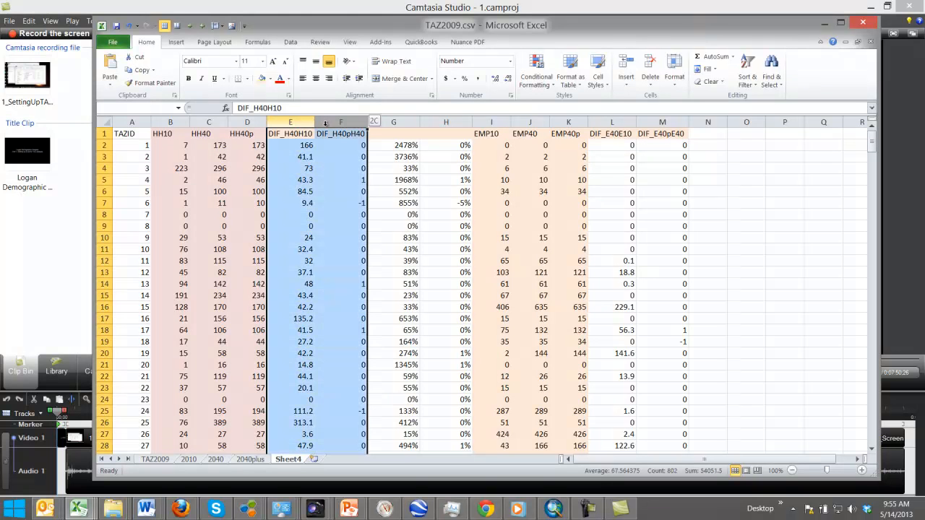
pyautogui.click(554, 87)
pyautogui.moveTo(554, 107)
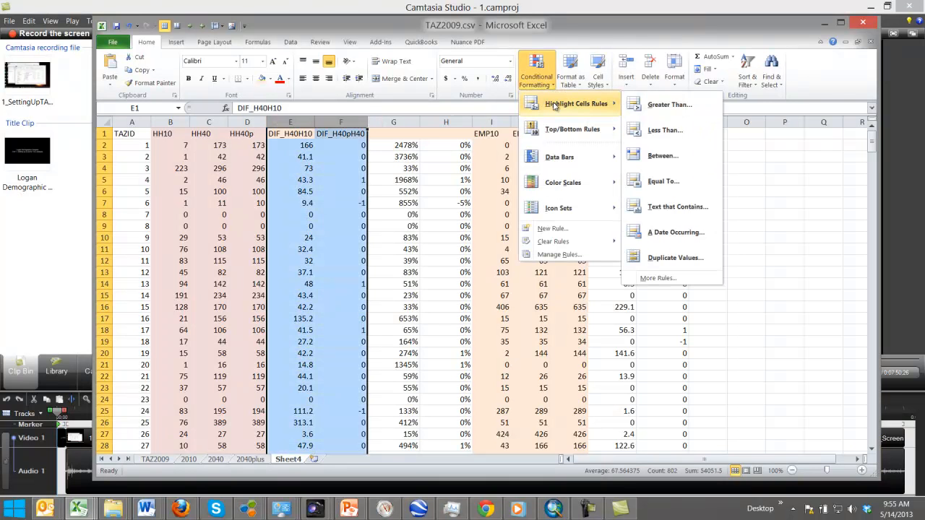
pyautogui.click(558, 254)
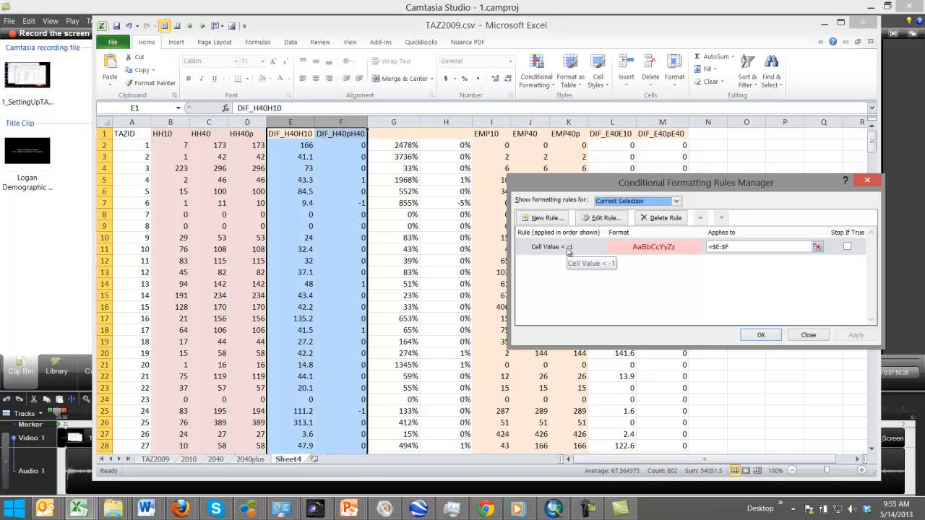
pyautogui.click(603, 219)
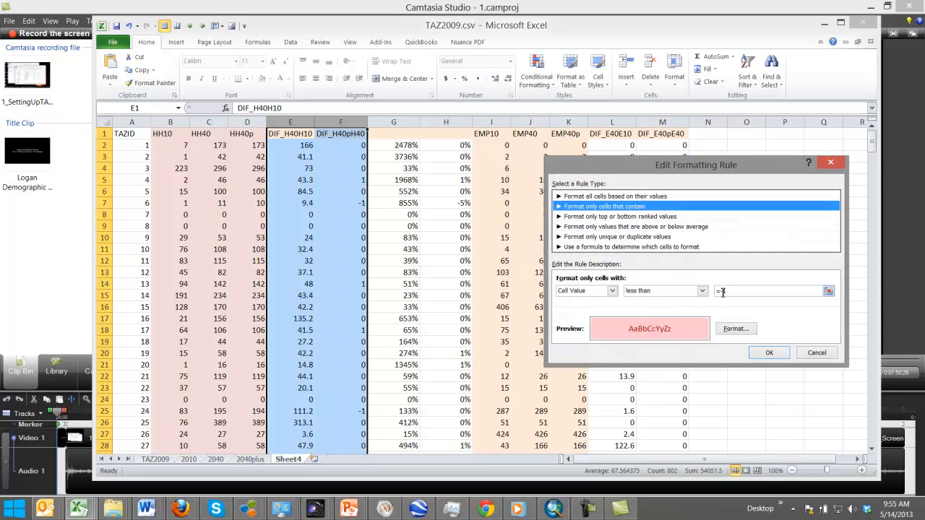
pyautogui.click(701, 291)
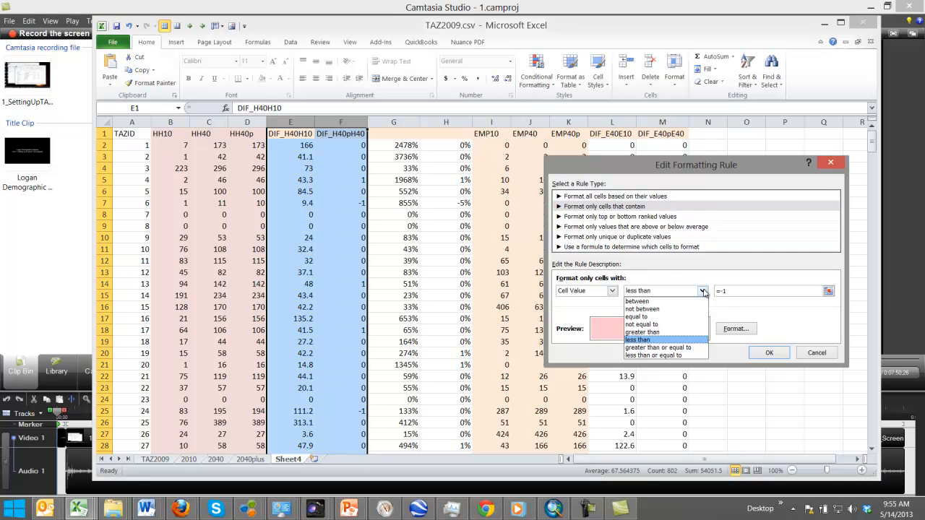
pyautogui.click(658, 357)
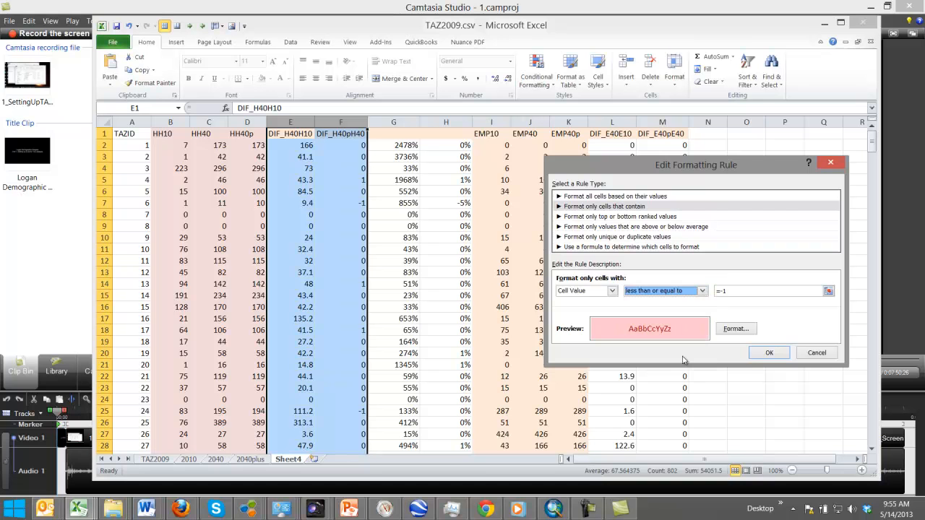
pyautogui.click(770, 357)
pyautogui.click(764, 336)
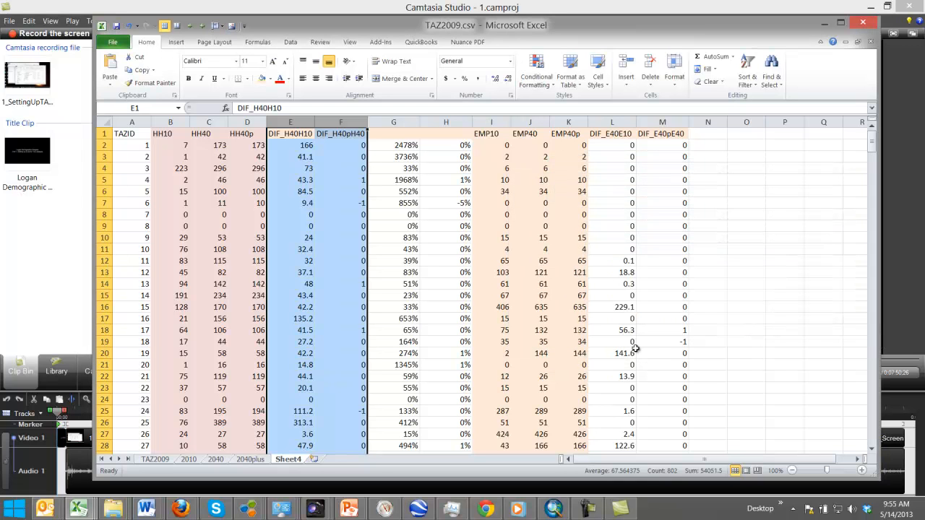
# - Show the DIF_H40pH40 differences with one decimal place for all TAZ rows from F2 down
pyautogui.click(356, 215)
pyautogui.click(357, 203)
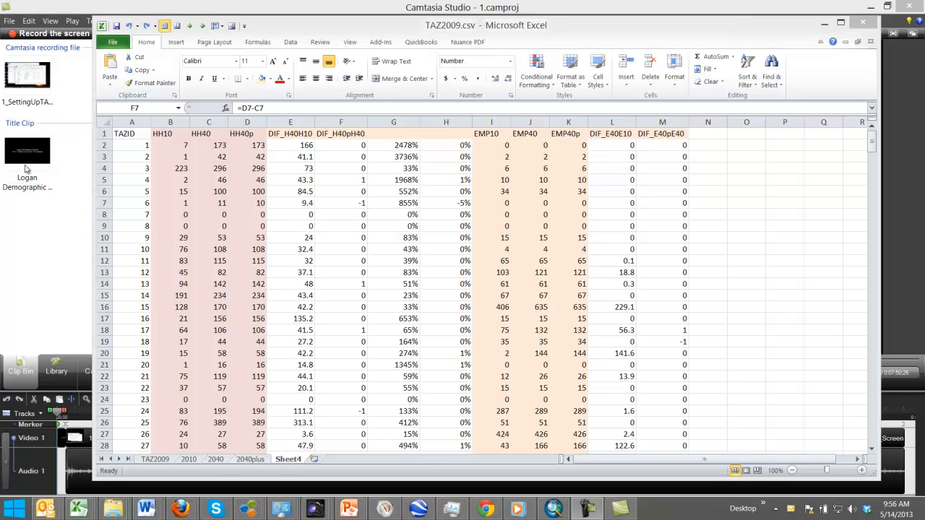
pyautogui.click(353, 171)
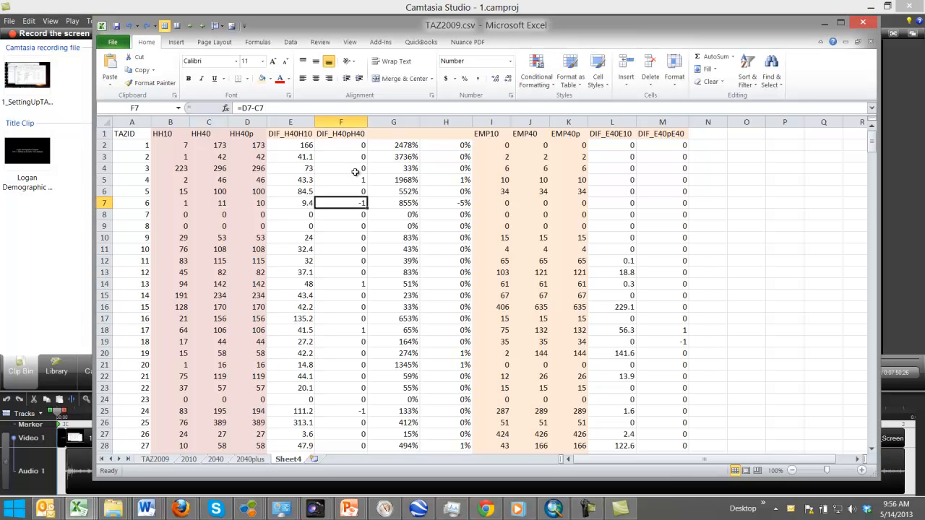
pyautogui.click(360, 167)
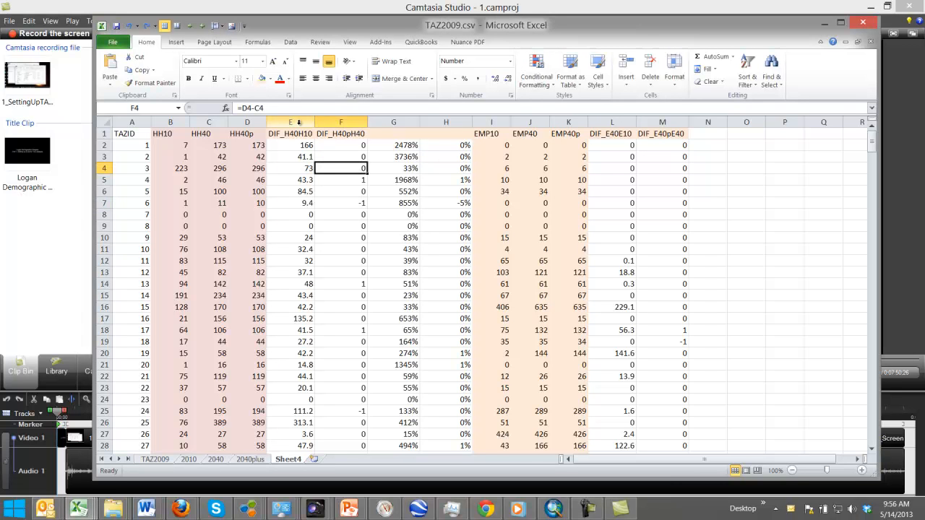
pyautogui.click(340, 122)
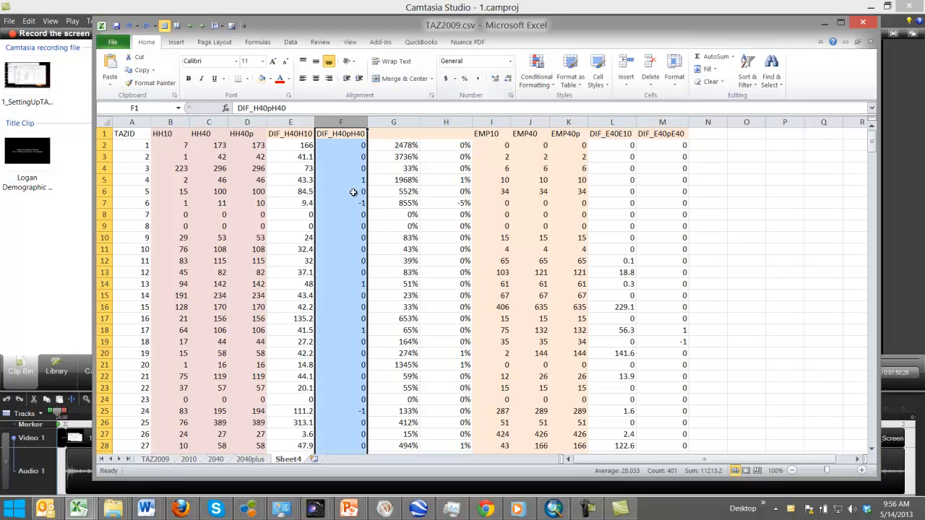
pyautogui.click(363, 145)
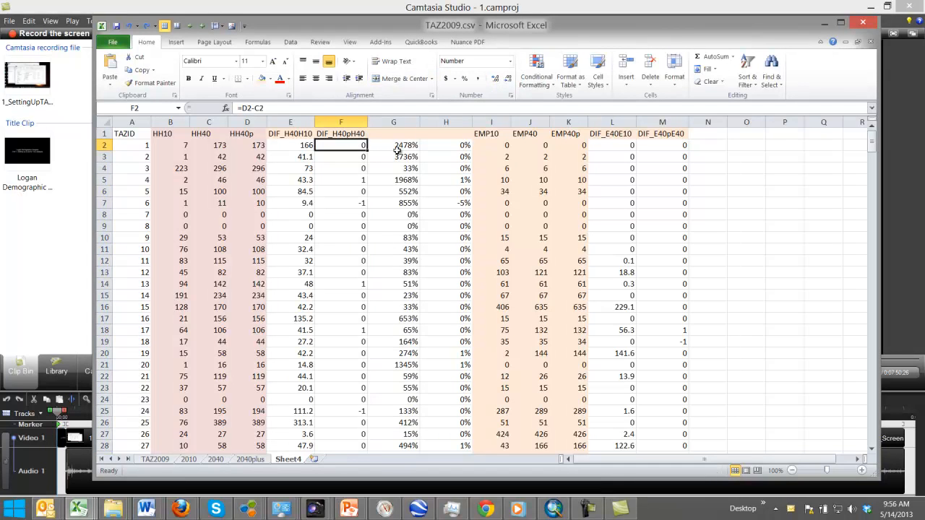
pyautogui.hotkey('ctrl', 'shift', 'Down')
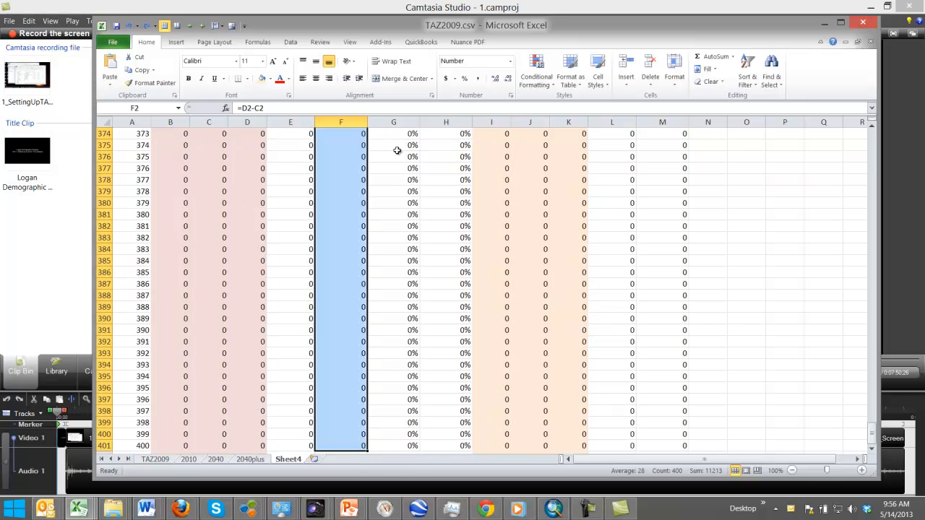
pyautogui.click(491, 79)
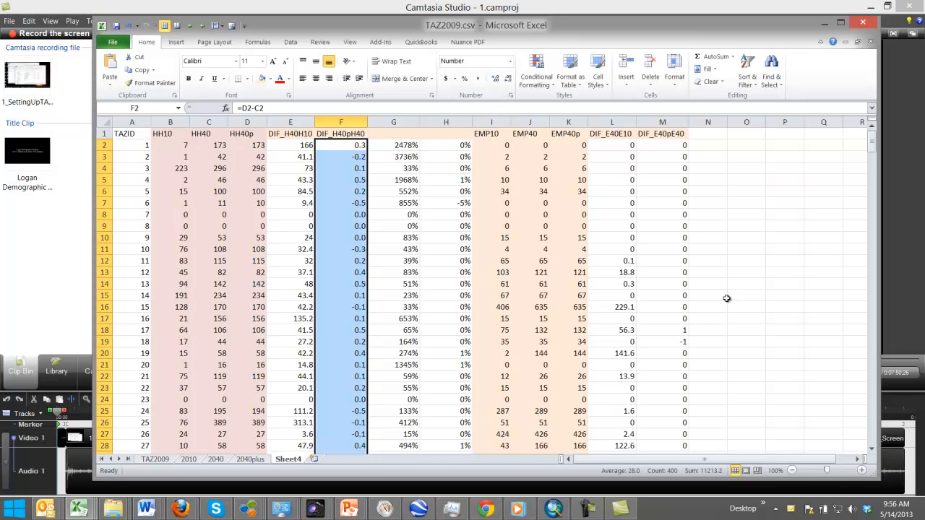
# - Examine the decimal differences in the DIF_H40pH40 column against the -1 highlight threshold
pyautogui.click(360, 204)
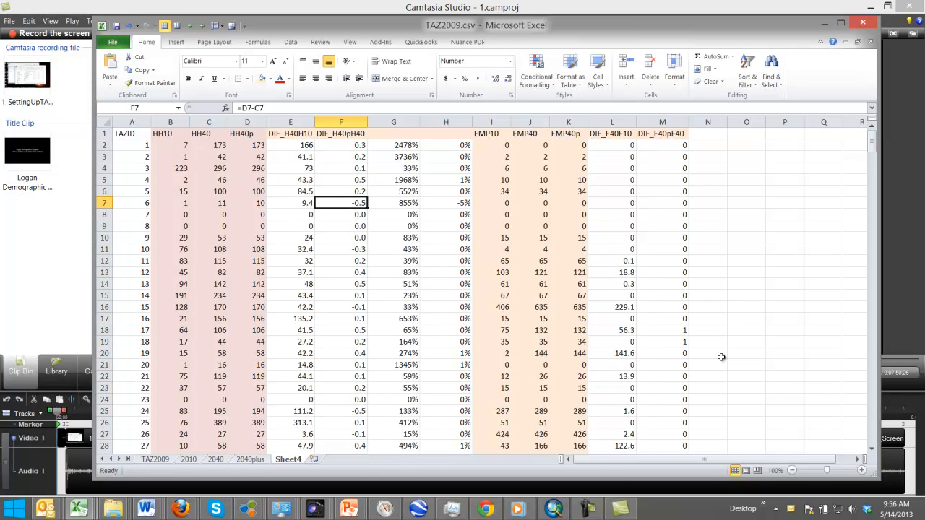
pyautogui.click(361, 228)
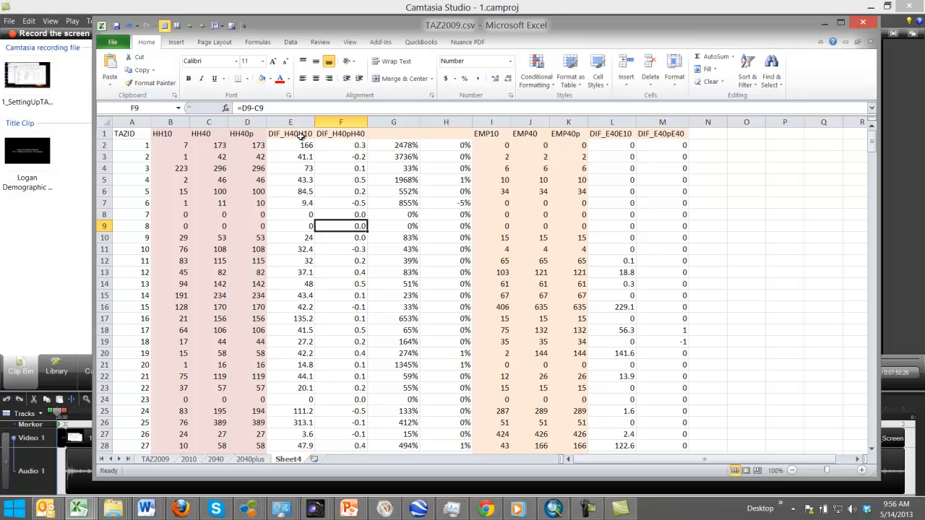
pyautogui.click(335, 158)
pyautogui.moveTo(872, 143); pyautogui.dragTo(912, 144)
# - Enter -1 in F7 to test the highlight rule, and undo the entry to restore the formula
pyautogui.click(356, 203)
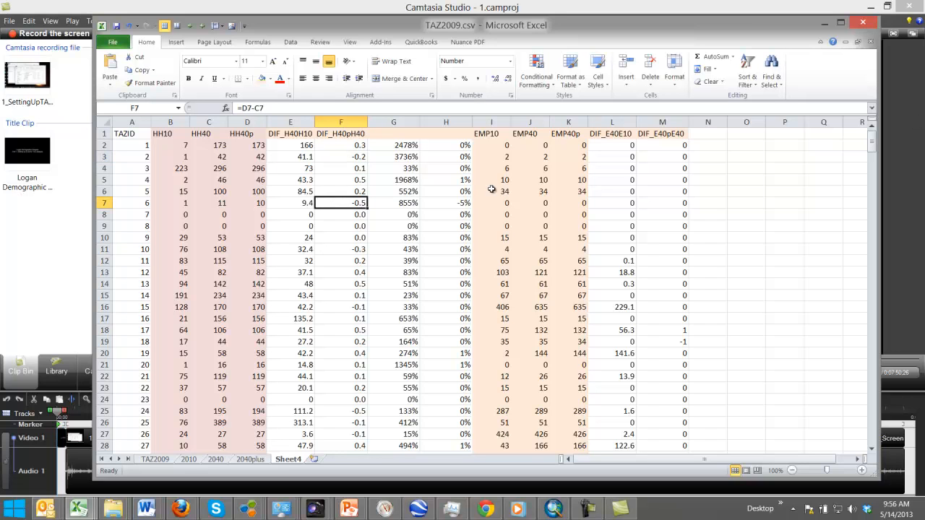
pyautogui.write('-1')
pyautogui.press('Return')
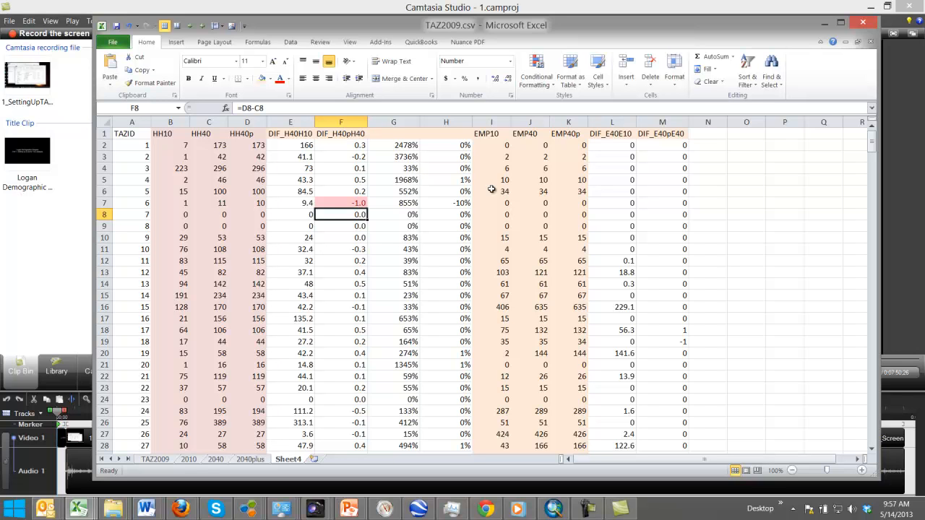
pyautogui.hotkey('ctrl', 'z')
# - Check the DIF_H40pH40 column across the TAZ rows for highlighted declines
pyautogui.click(353, 192)
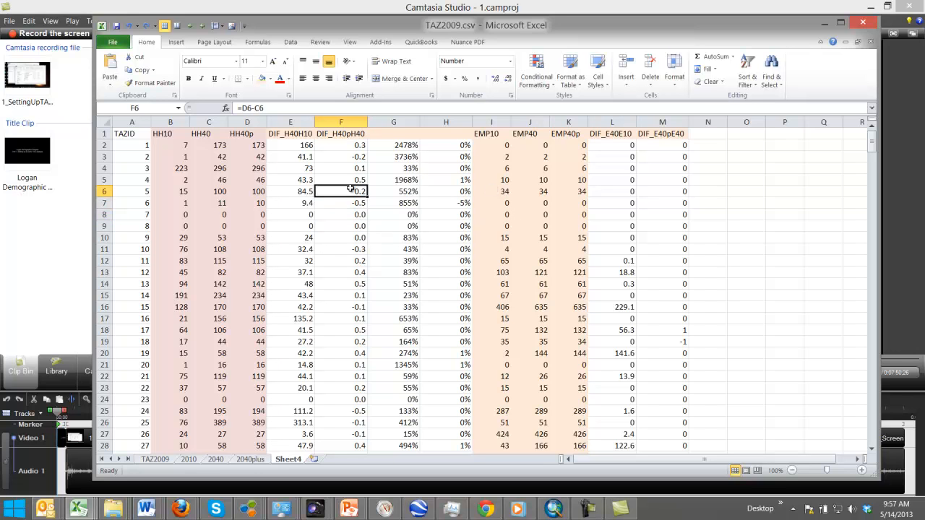
pyautogui.click(340, 148)
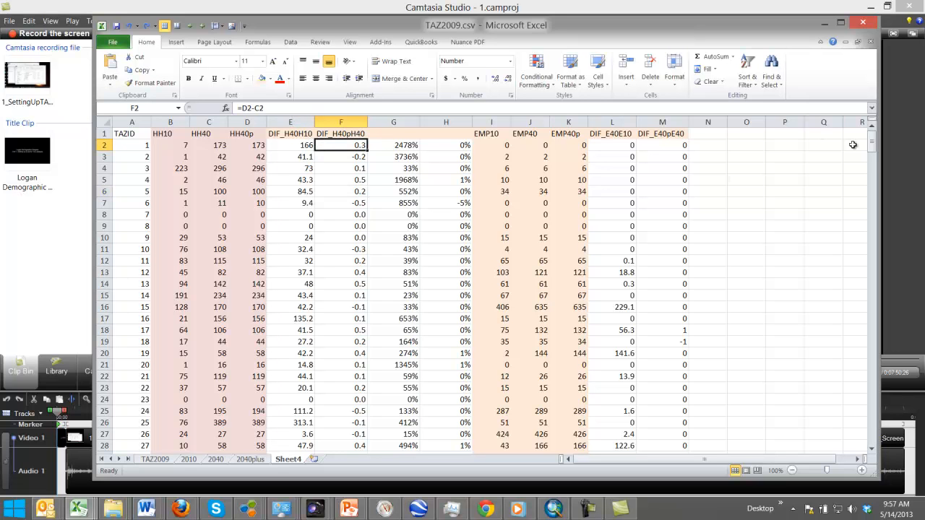
pyautogui.moveTo(873, 141); pyautogui.dragTo(916, 130)
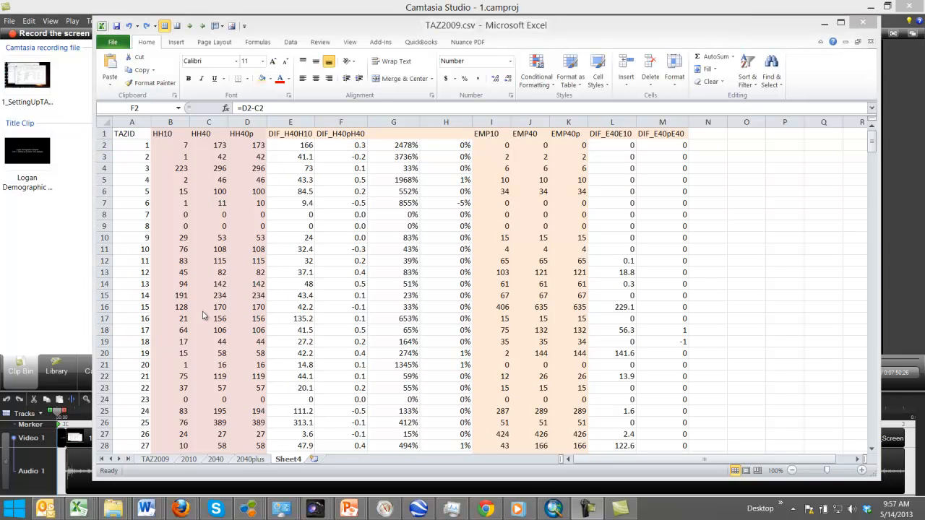
# - Copy the headers DIF_H40H10 and DIF_H40pH40 from E1:F1 into G1:H1
pyautogui.click(391, 136)
pyautogui.moveTo(285, 134); pyautogui.dragTo(347, 135)
pyautogui.hotkey('ctrl', 'c')
pyautogui.click(399, 133)
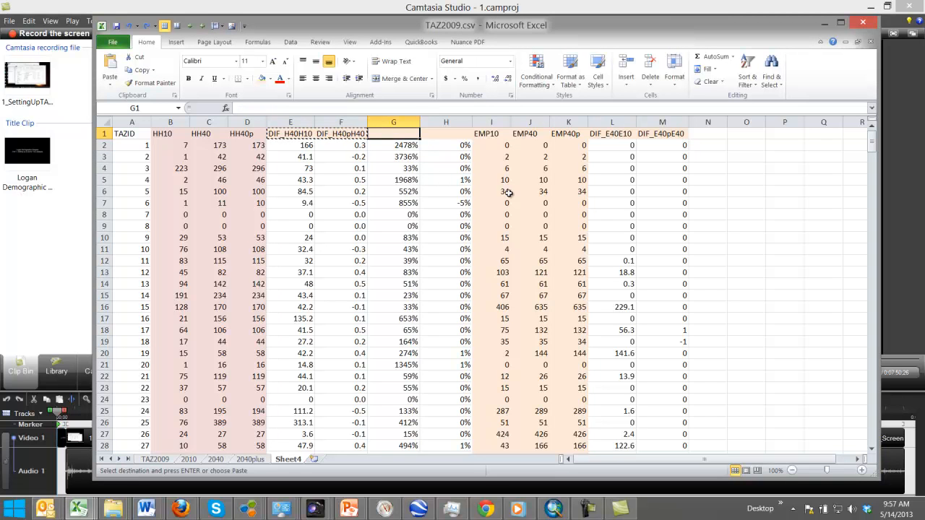
pyautogui.hotkey('ctrl', 'v')
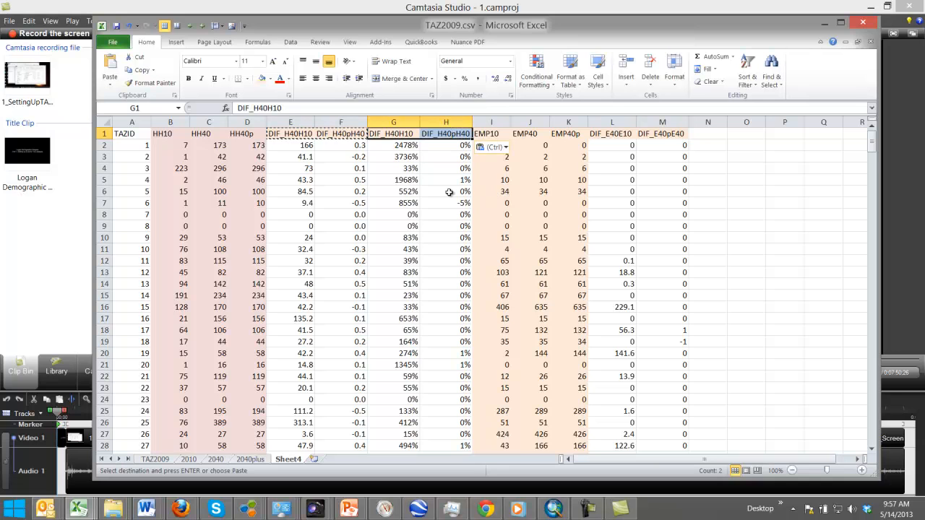
# - Replace DIF with PCT in the G1:H1 headers using Find and Replace
pyautogui.hotkey('ctrl', 'h')
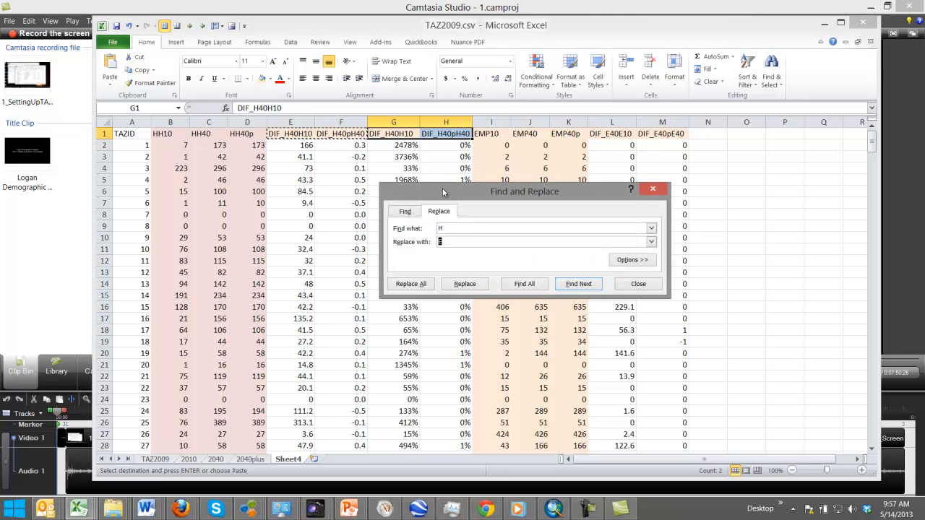
pyautogui.hotkey('shift', 'Tab')
pyautogui.write('DIF')
pyautogui.press('Tab')
pyautogui.write('P')
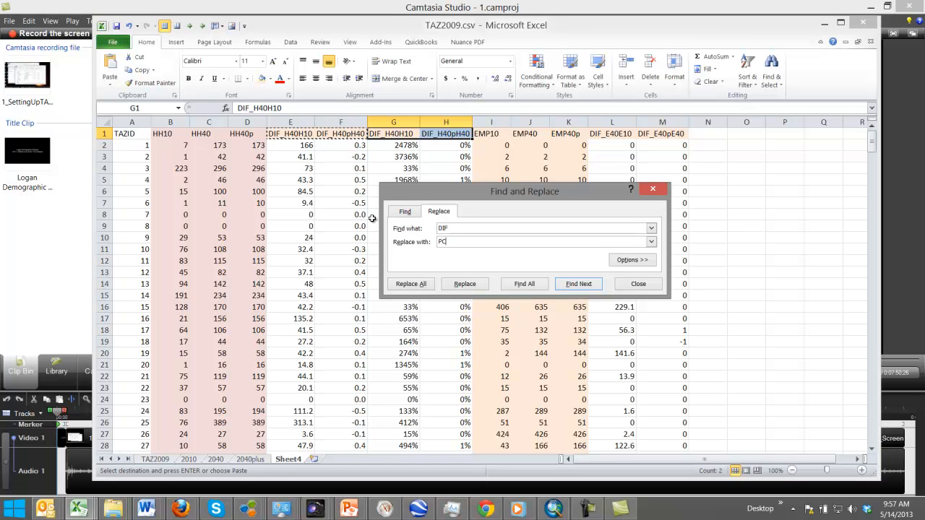
pyautogui.write('CT')
pyautogui.click(419, 286)
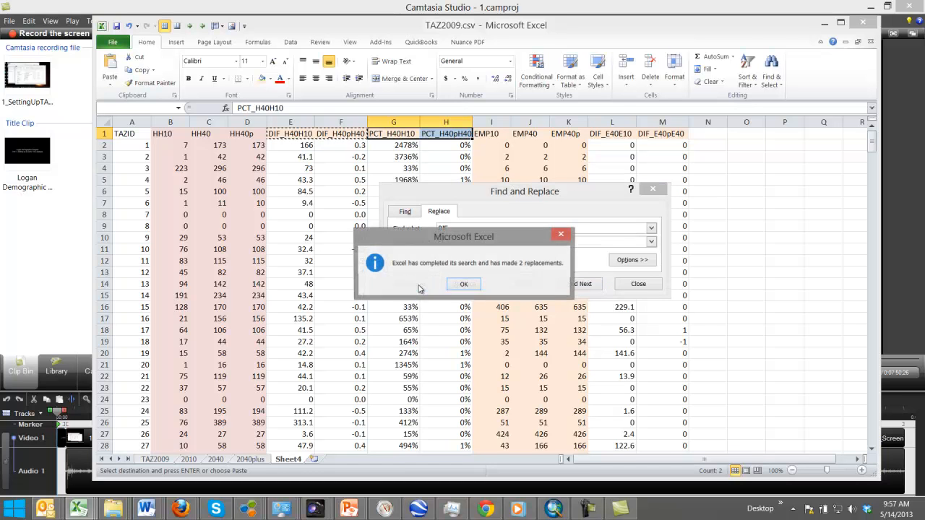
pyautogui.click(471, 292)
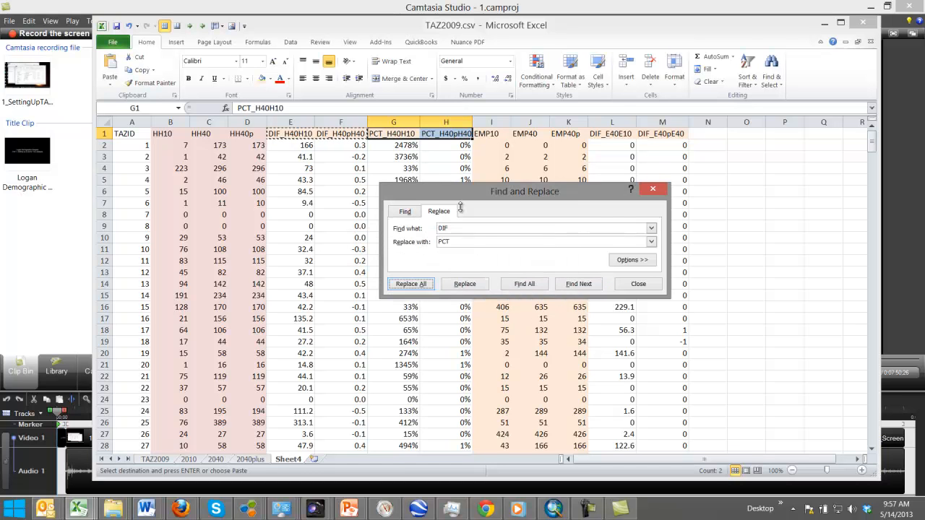
pyautogui.click(632, 287)
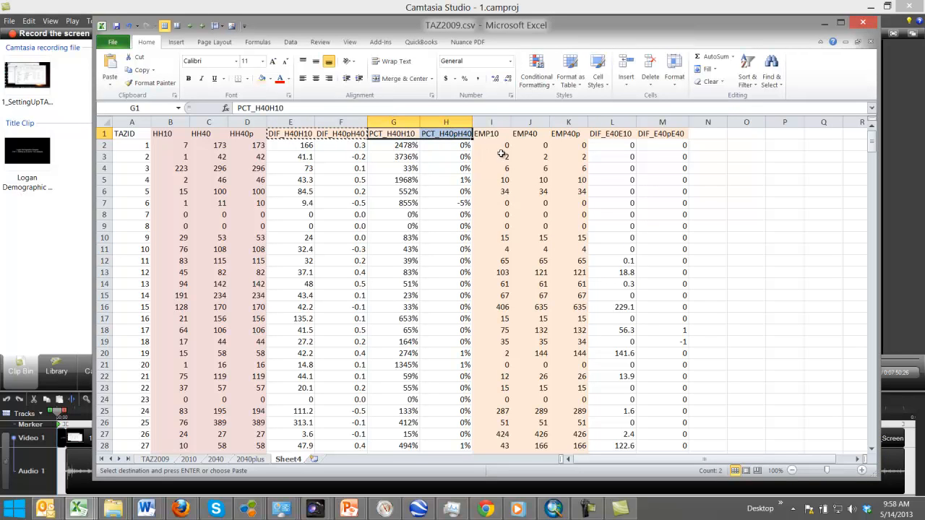
# - Copy the percentage columns G and H, including headers and formulas, into columns N and O beside the employment differences
pyautogui.click(415, 156)
pyautogui.moveTo(395, 121); pyautogui.dragTo(446, 121)
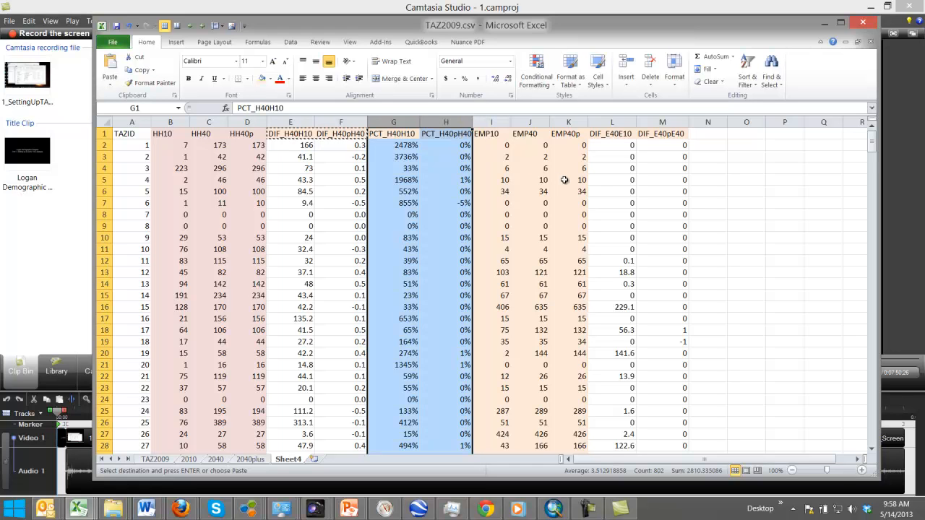
pyautogui.hotkey('ctrl', 'c')
pyautogui.click(708, 134)
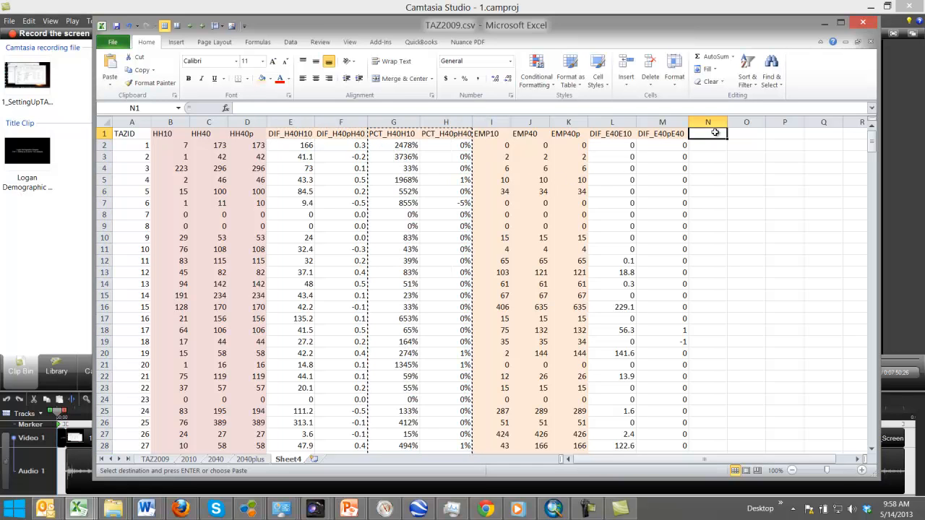
pyautogui.hotkey('ctrl', 'v')
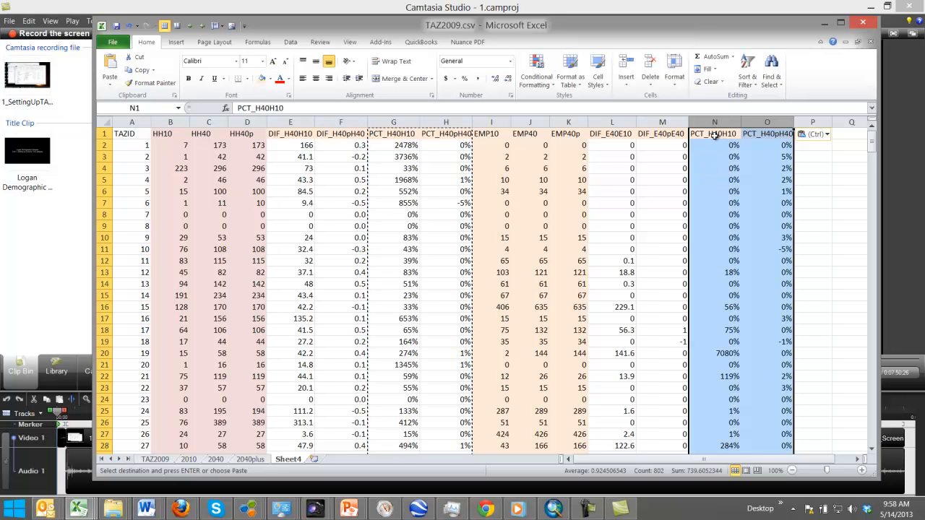
# - Check which employment cells the copied IF formula in N2 references, keeping the formula as it is
pyautogui.click(722, 148)
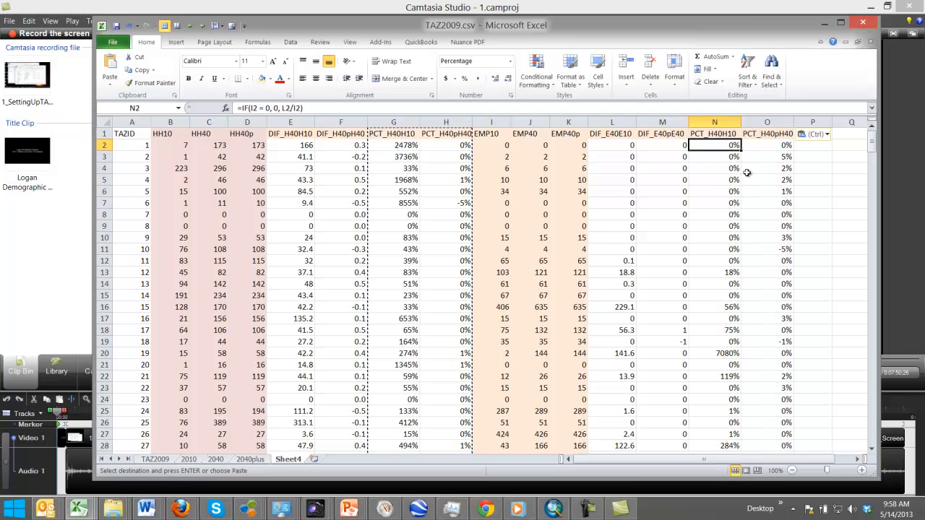
pyautogui.click(303, 108)
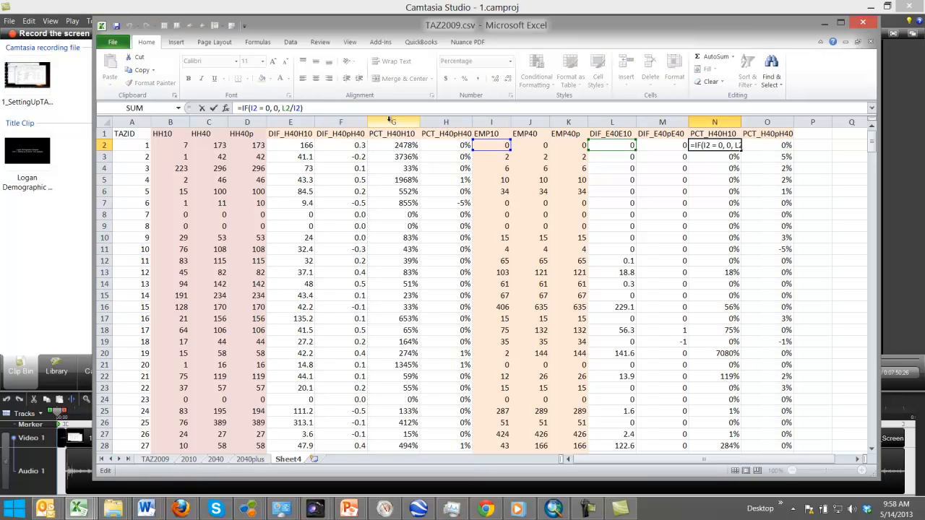
pyautogui.press('Return')
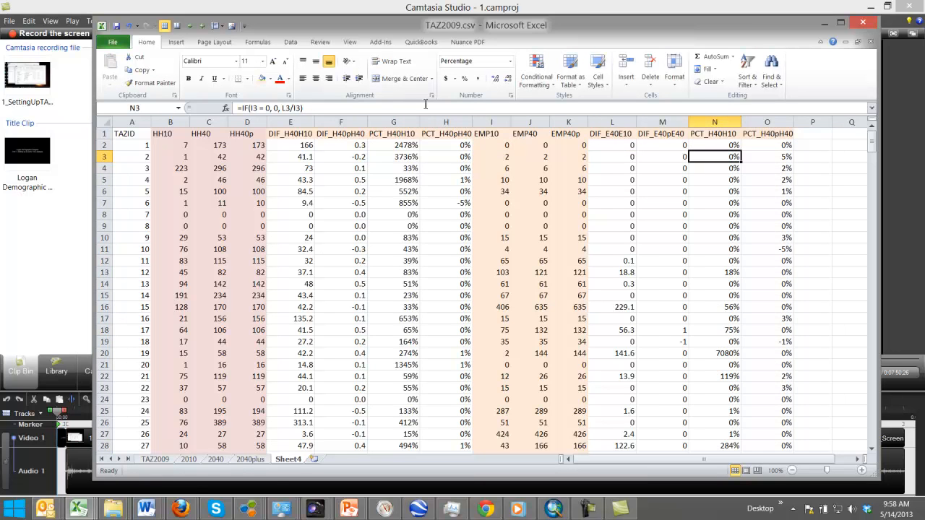
# - Replace H with E in the N1:O1 headers using Find and Replace, giving PCT_E40E10 and PCT_E40pE40
pyautogui.moveTo(708, 135); pyautogui.dragTo(766, 135)
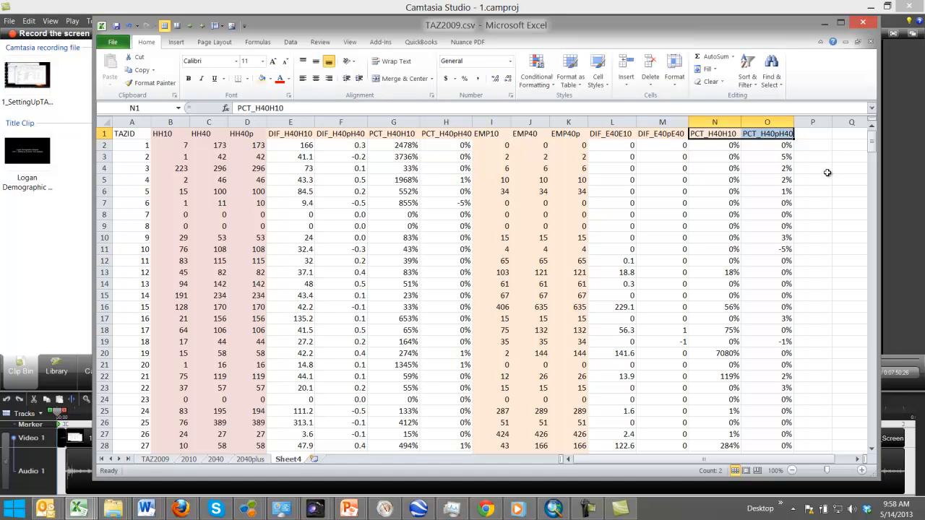
pyautogui.hotkey('ctrl', 'h')
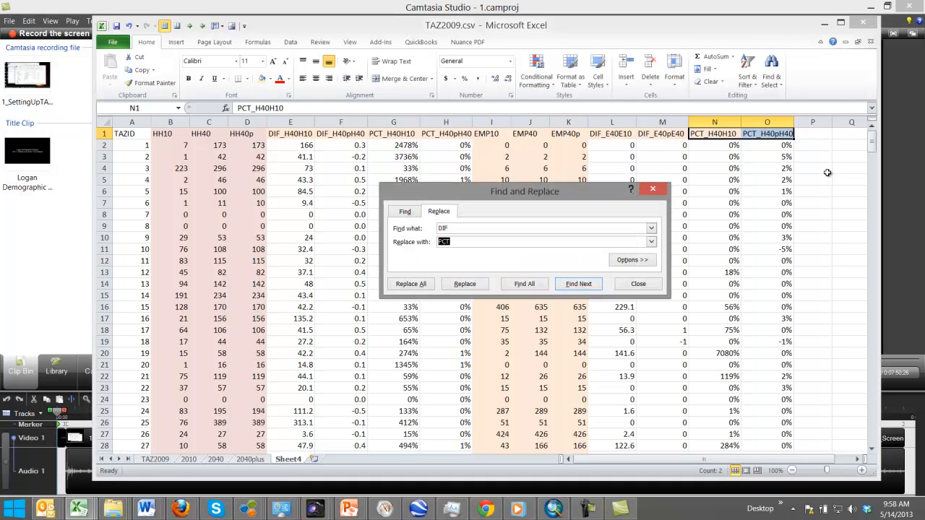
pyautogui.doubleClick(444, 227)
pyautogui.write('E')
pyautogui.click(427, 286)
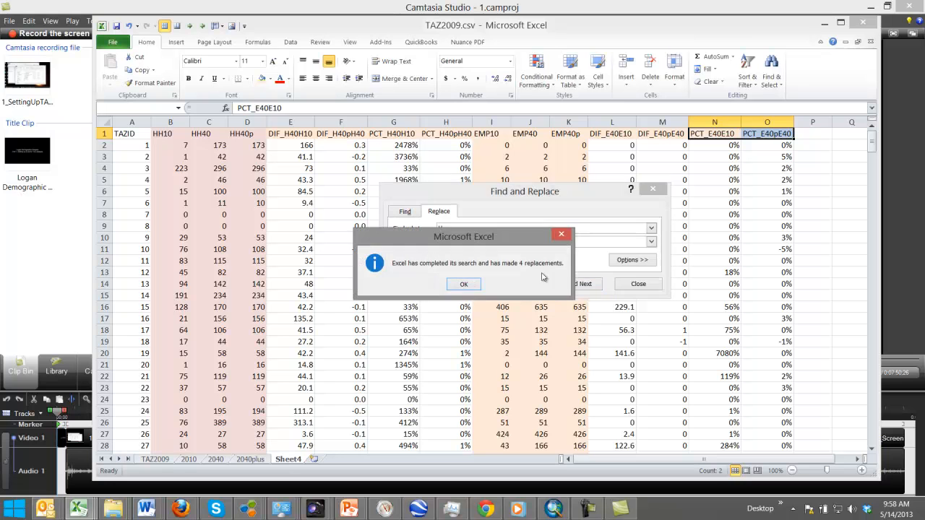
pyautogui.click(469, 285)
pyautogui.click(639, 284)
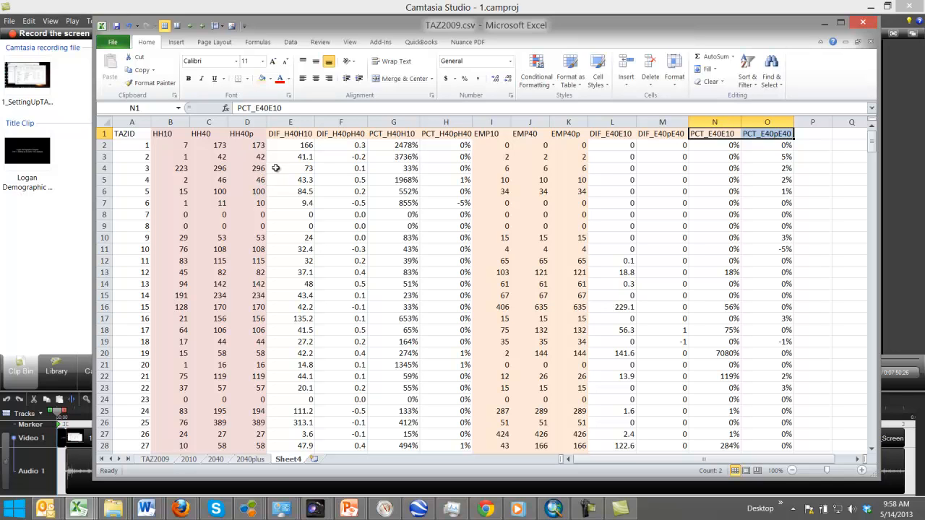
# - Copy the pink cell formatting of header D1 onto headers E1:H1 with Format Painter
pyautogui.click(248, 134)
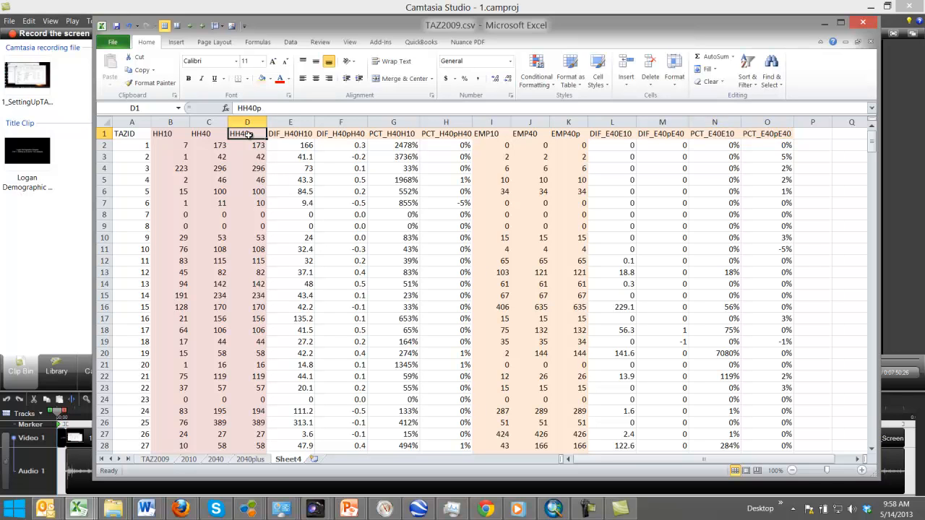
pyautogui.click(153, 84)
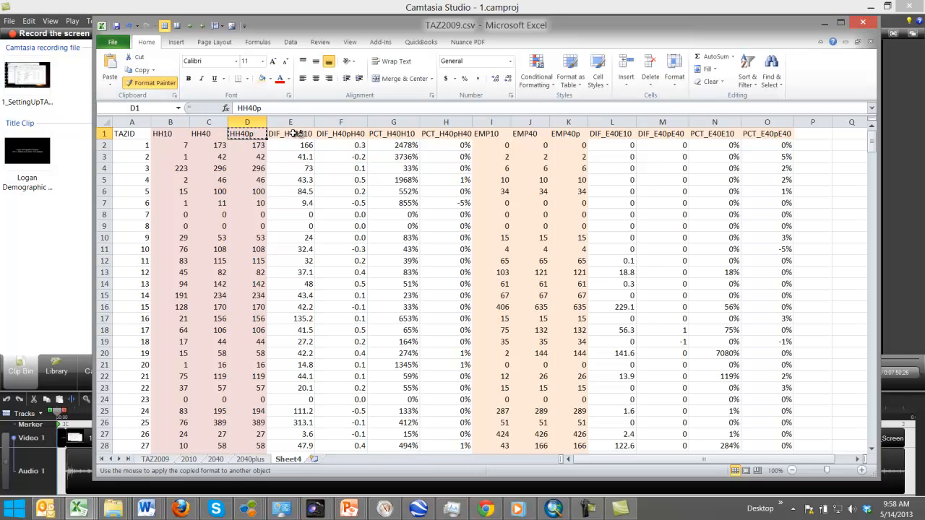
pyautogui.moveTo(296, 134); pyautogui.dragTo(467, 133)
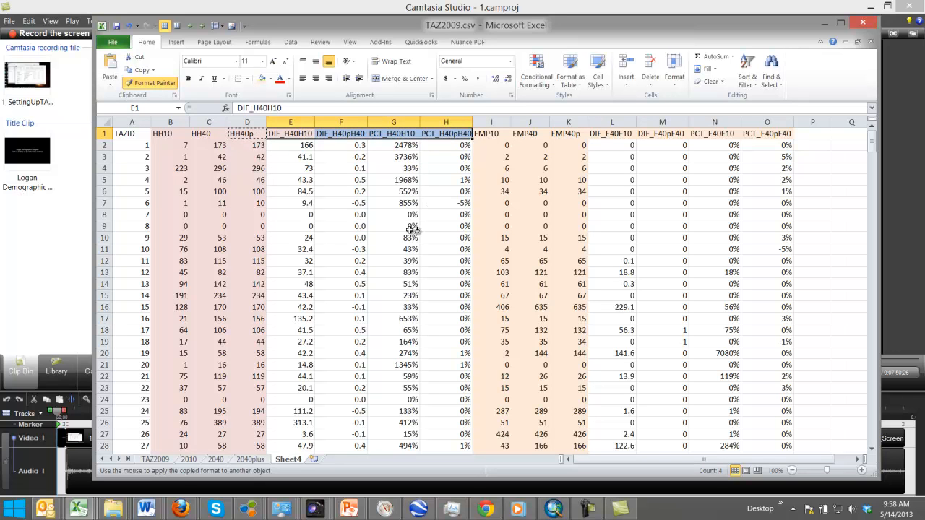
pyautogui.press('Escape')
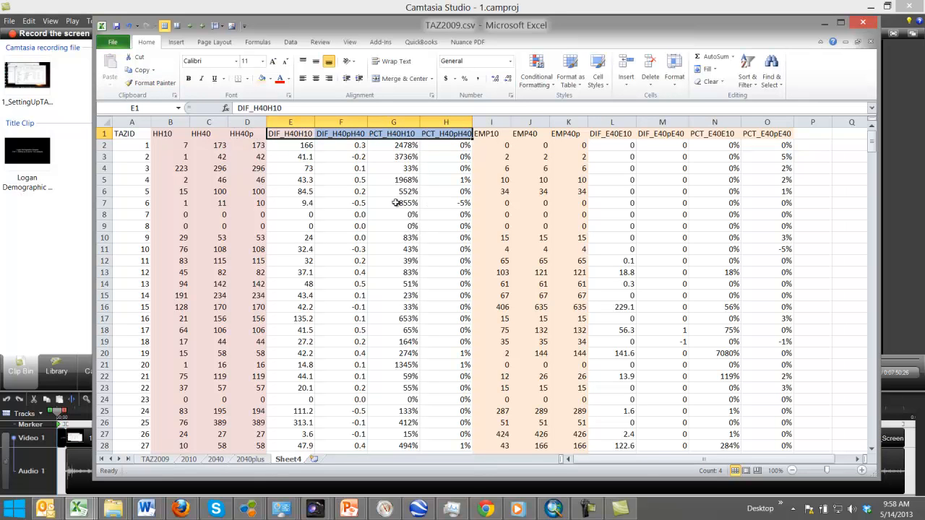
pyautogui.click(396, 203)
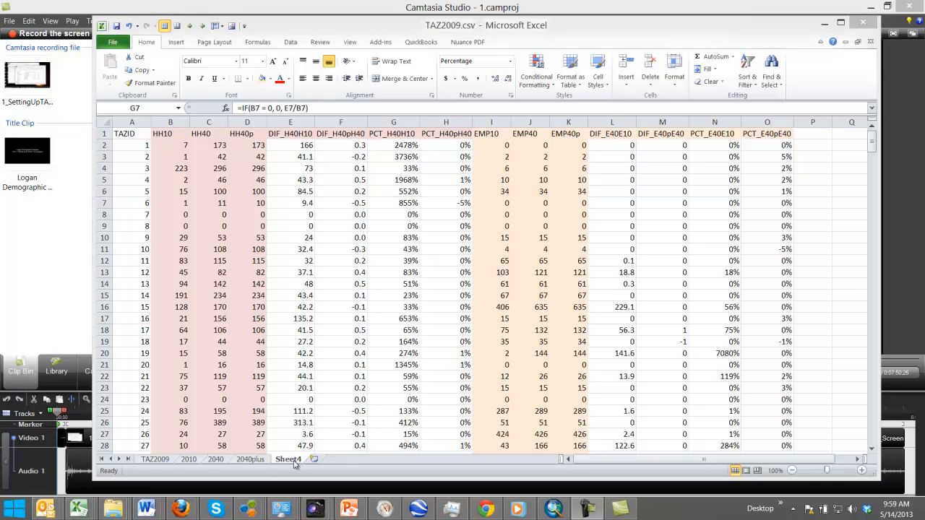
# - Rename the Sheet4 worksheet as TAZsummary
pyautogui.doubleClick(289, 460)
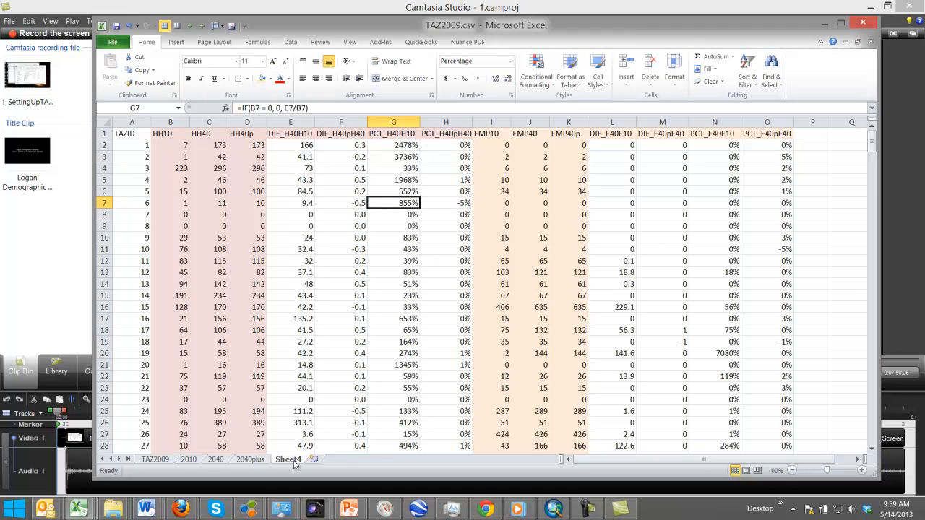
pyautogui.write('TAZsummary')
pyautogui.press('Return')
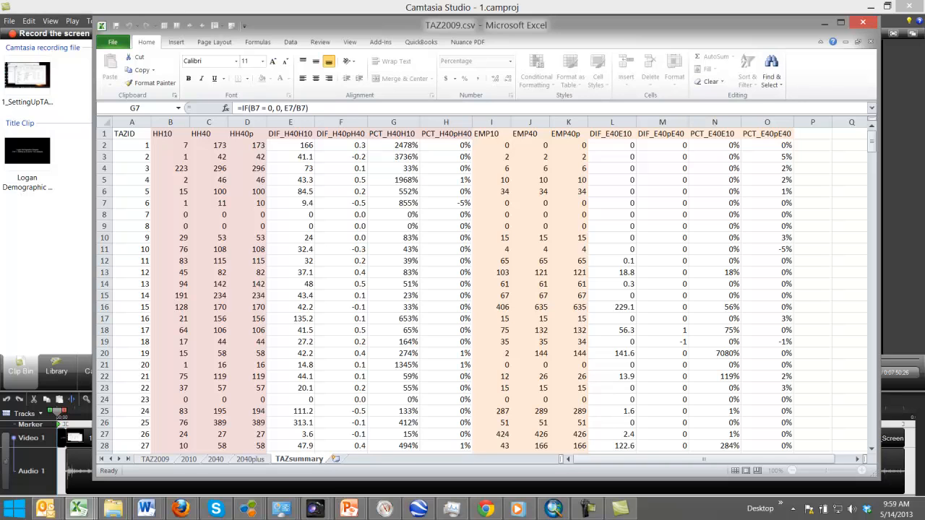